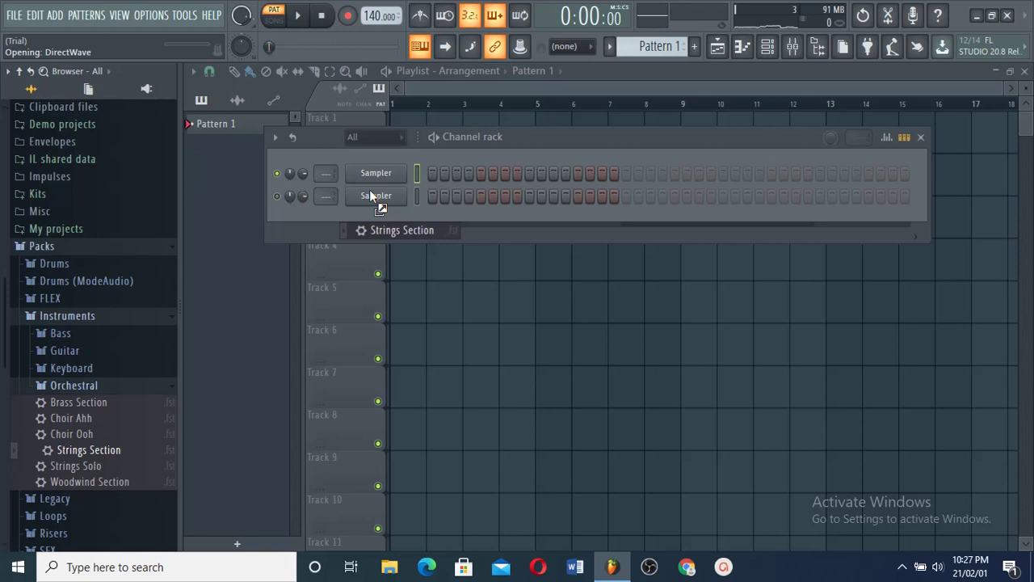
Load the Strings Section instrument onto the second Channel rack channel and open its piano roll.
left_click_drag(370, 194, 370, 194)
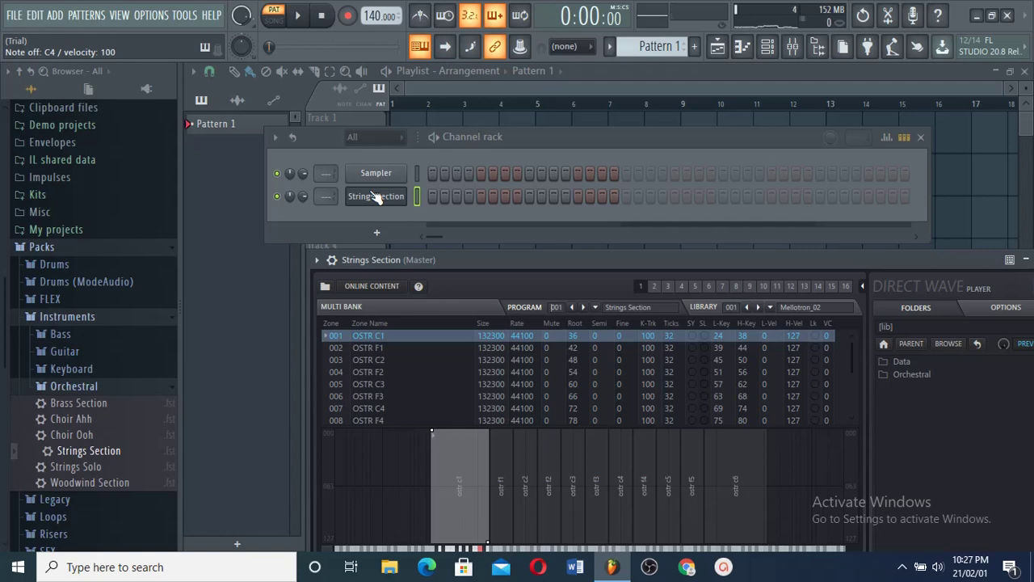
right_click(374, 194)
left_click(413, 197)
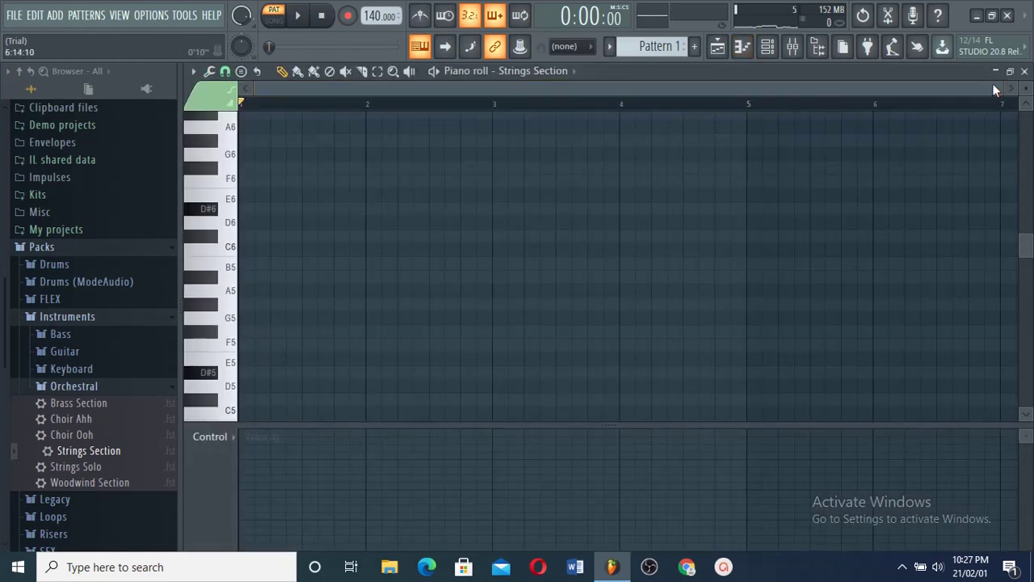
left_click_drag(995, 90, 933, 89)
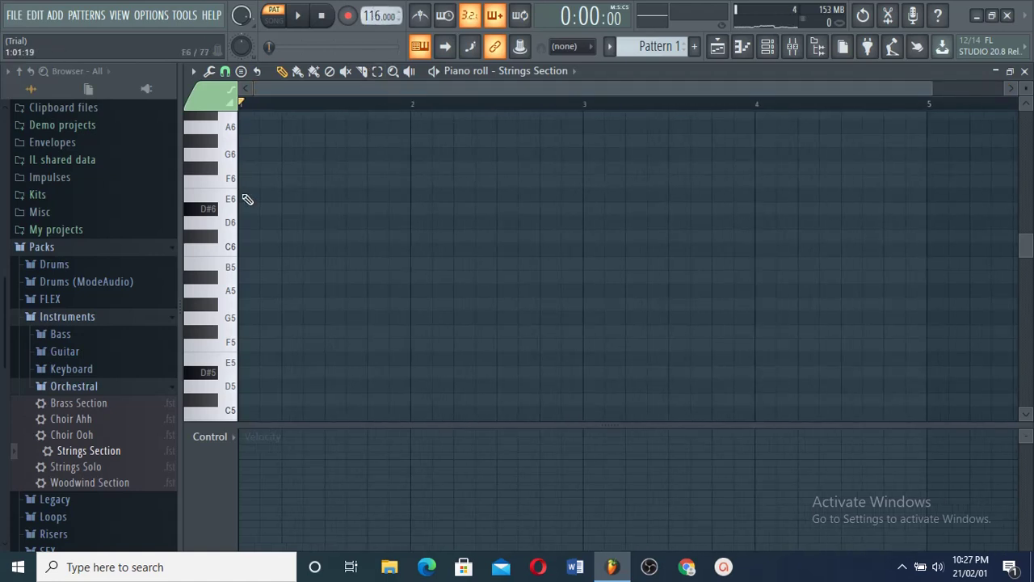
Place a D#5 note at the start of bar 1 and select the time range from there into bar 4.
scroll(254, 266, "down", 3)
left_click(236, 290)
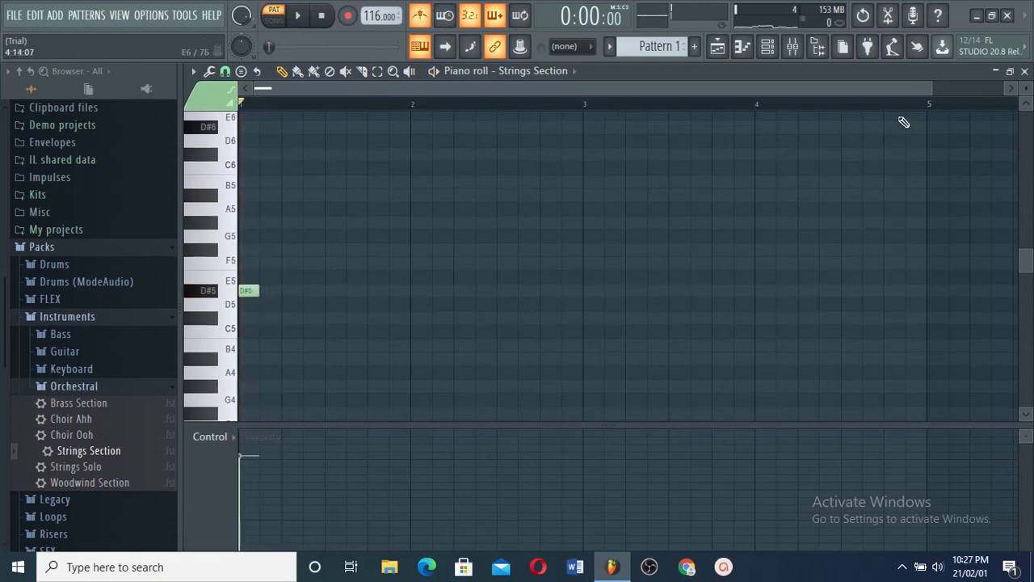
left_click_drag(902, 105, 242, 105)
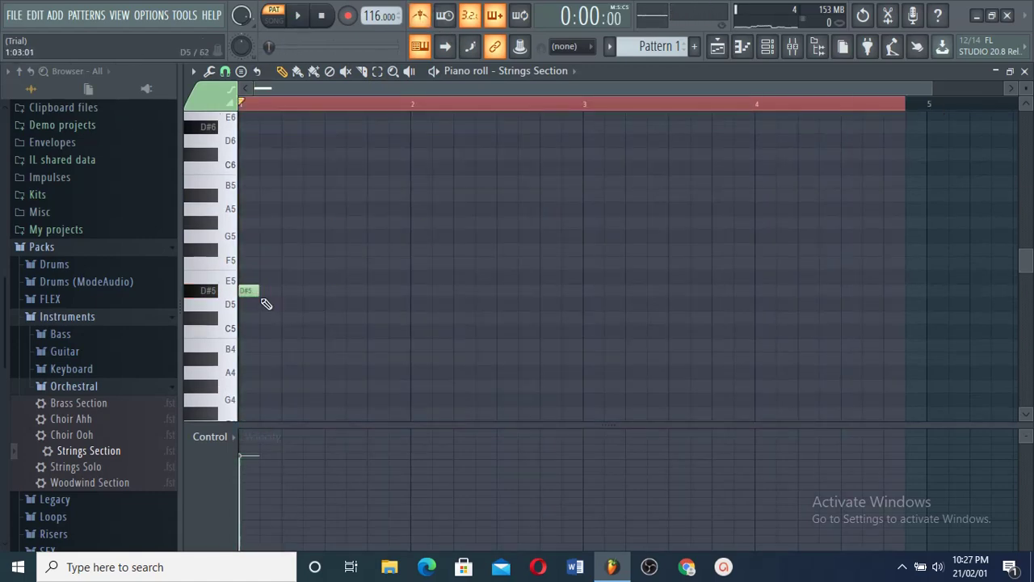
left_click(290, 291)
Set the piano roll snap to 1/4 beat and add a second D#5 note on step 3 of bar 1.
left_click_drag(934, 89, 638, 90)
left_click(225, 72)
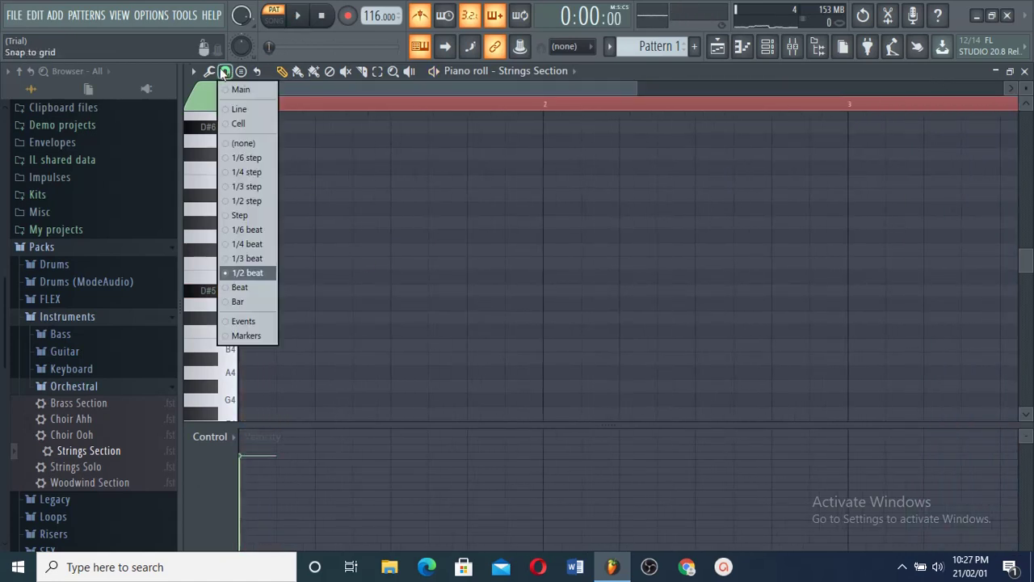
left_click(245, 243)
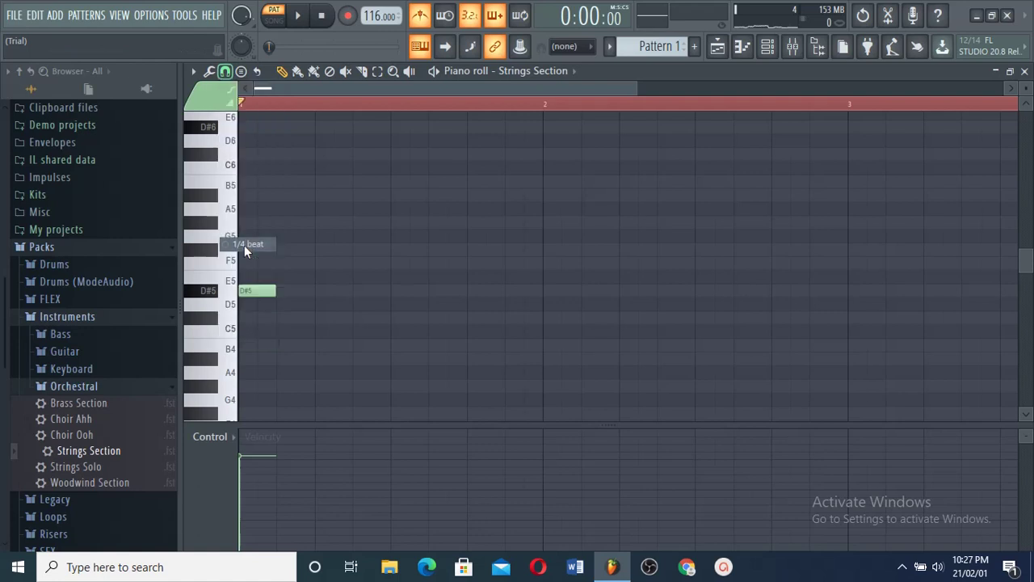
left_click(294, 294)
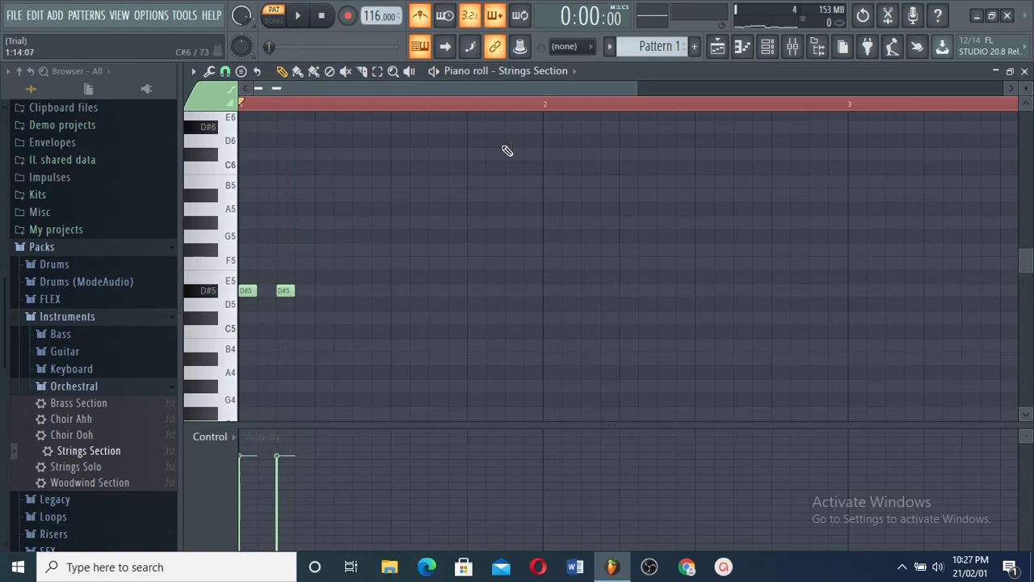
Examine the Strings Section's miscellaneous functions and its DirectWave zones, LFO and effect settings.
right_click(547, 79)
left_click_drag(414, 260, 393, 101)
left_click(273, 92)
left_click(303, 121)
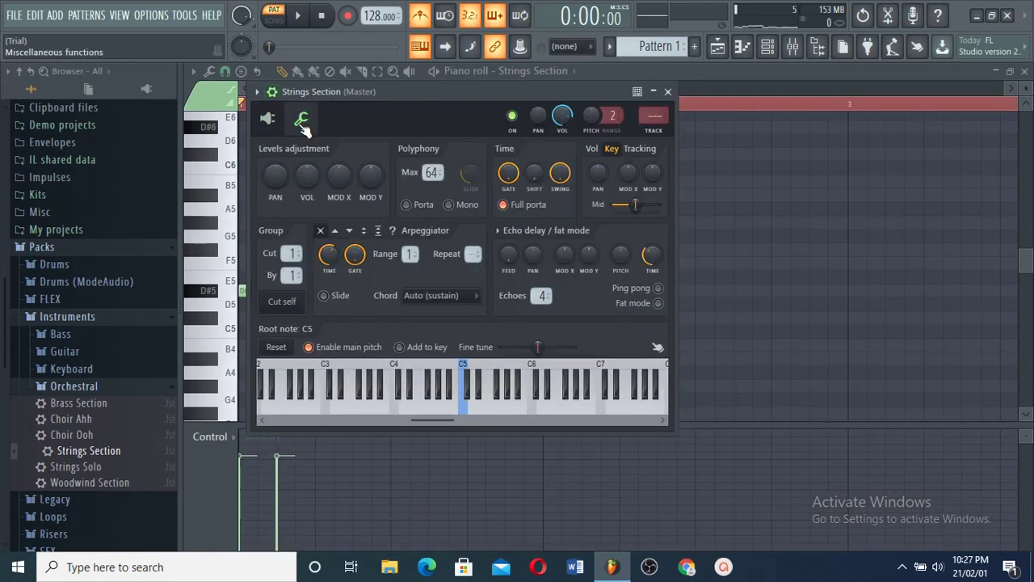
left_click(271, 119)
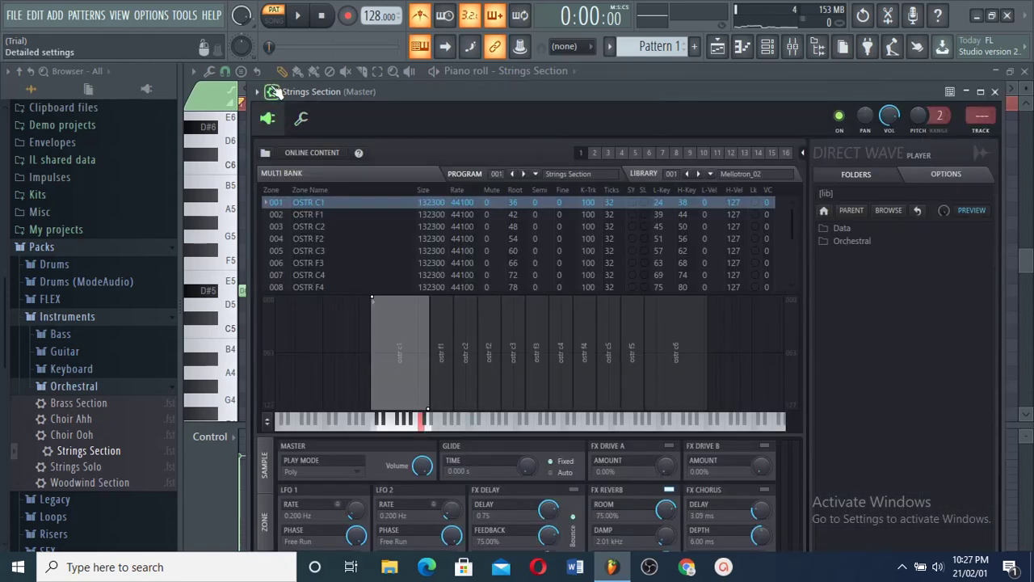
left_click(275, 92)
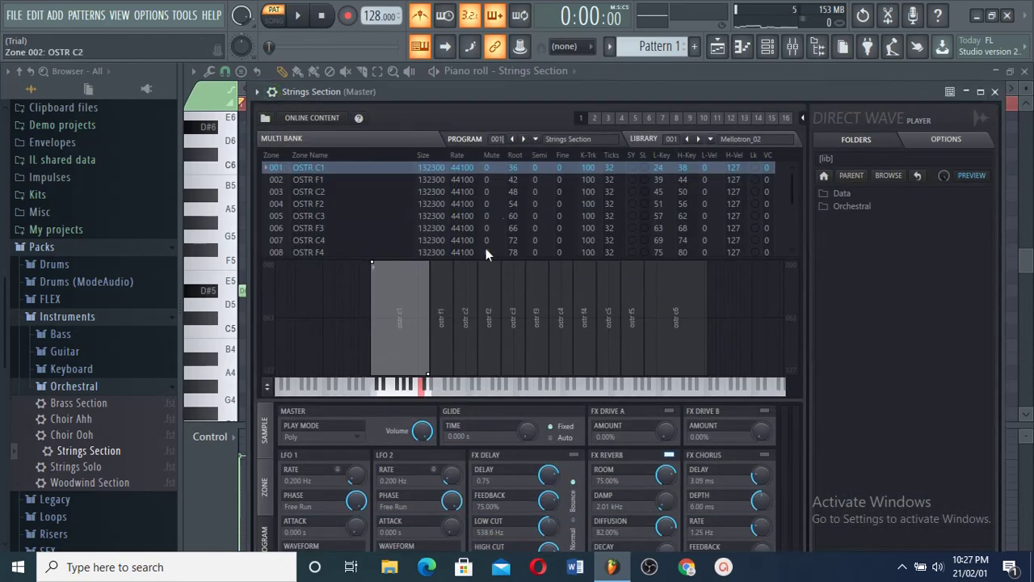
left_click_drag(494, 91, 491, 41)
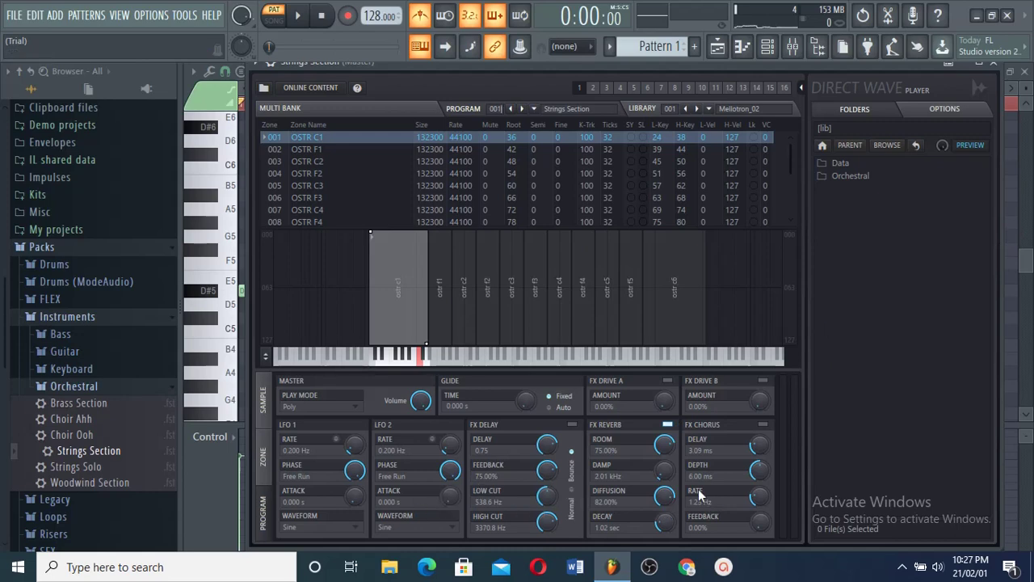
left_click(1018, 308)
Try positions for a third D#5 note during playback and place it on step 11 of bar 1.
key("space")
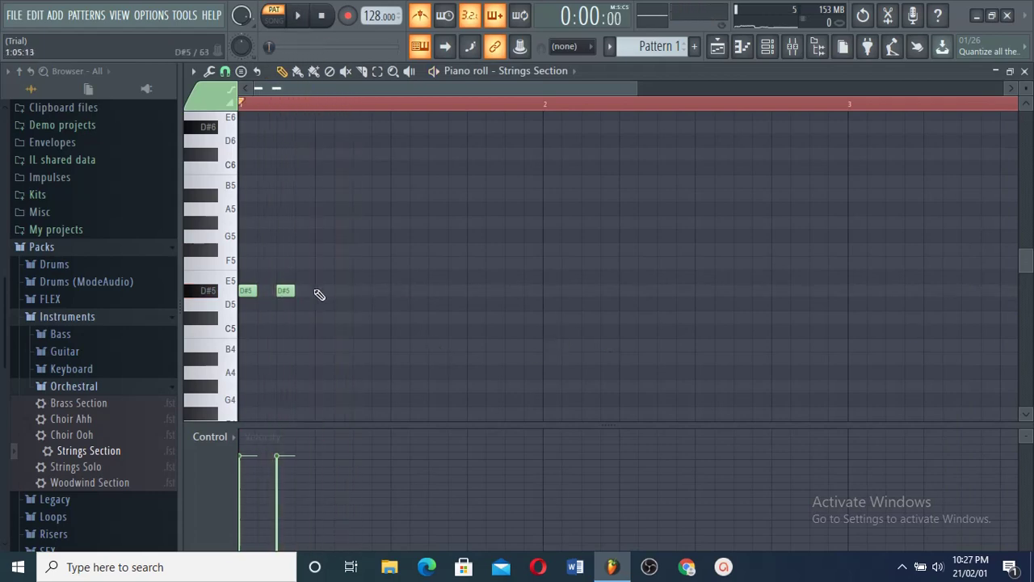
key("space")
left_click(398, 291)
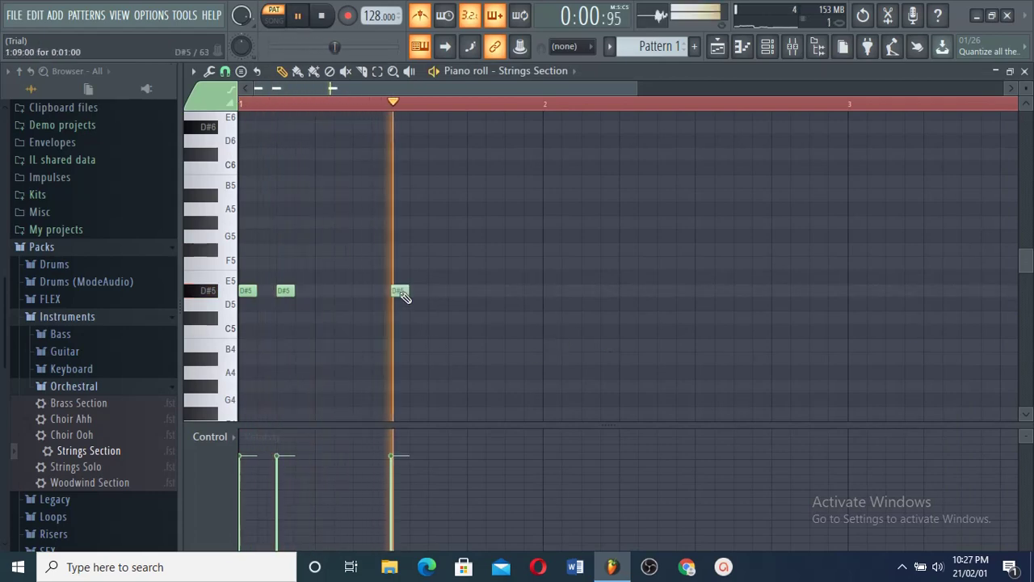
right_click(403, 292)
left_click(476, 292)
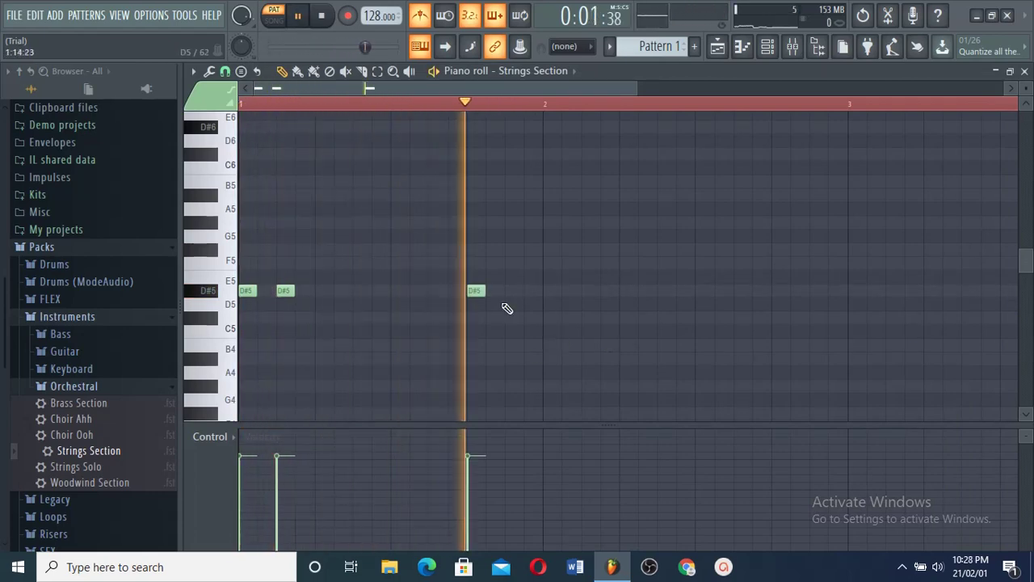
right_click(477, 293)
left_click(430, 291)
key("space")
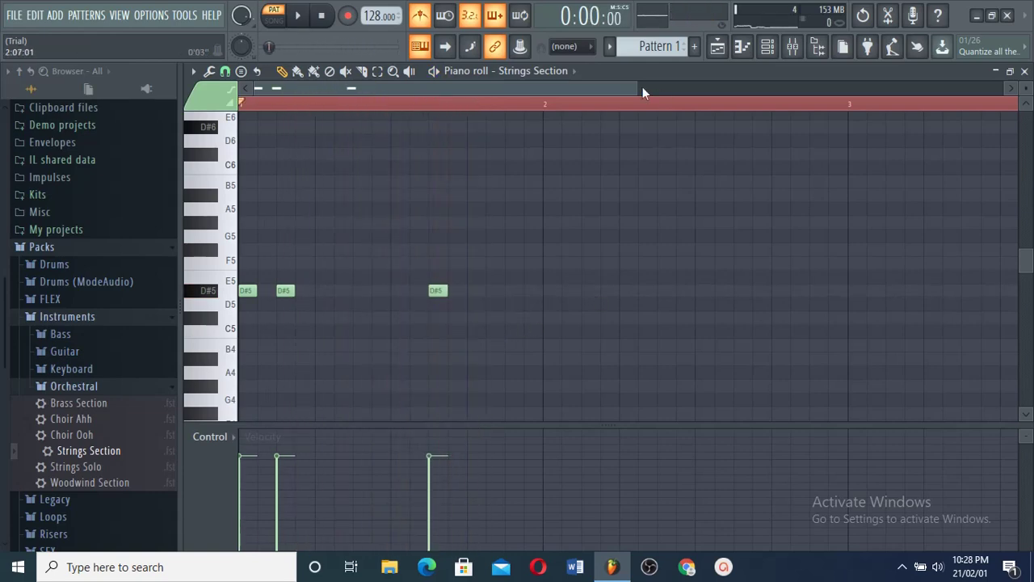
Duplicate the three-note D#5 rhythm of bar 1 into bars 2, 3 and 4.
left_click_drag(639, 87, 882, 87)
left_click_drag(606, 103, 131, 162)
left_click(459, 104)
key("ctrl+b")
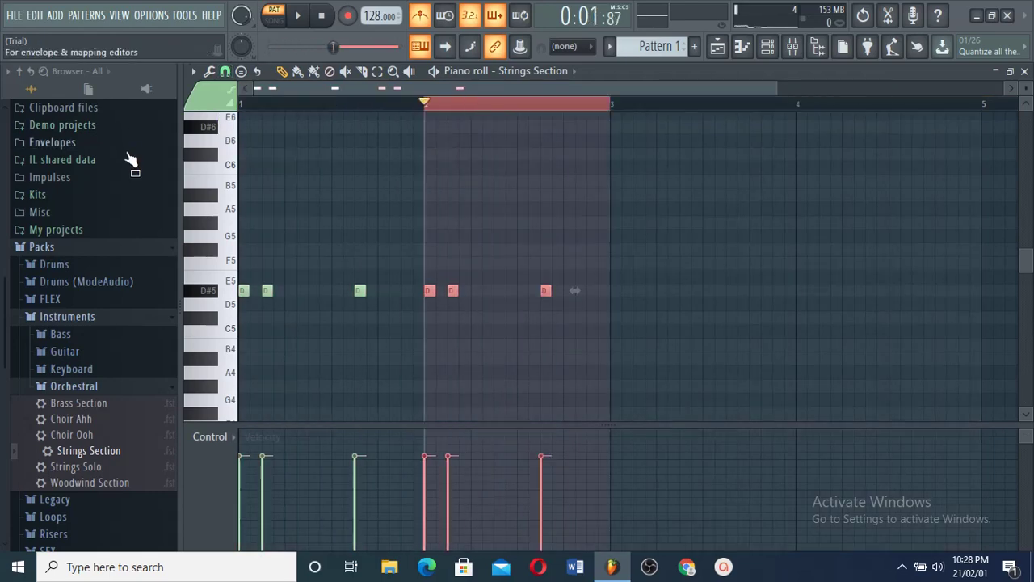
key("ctrl+b")
key("ctrl+b")
key("ctrl+d")
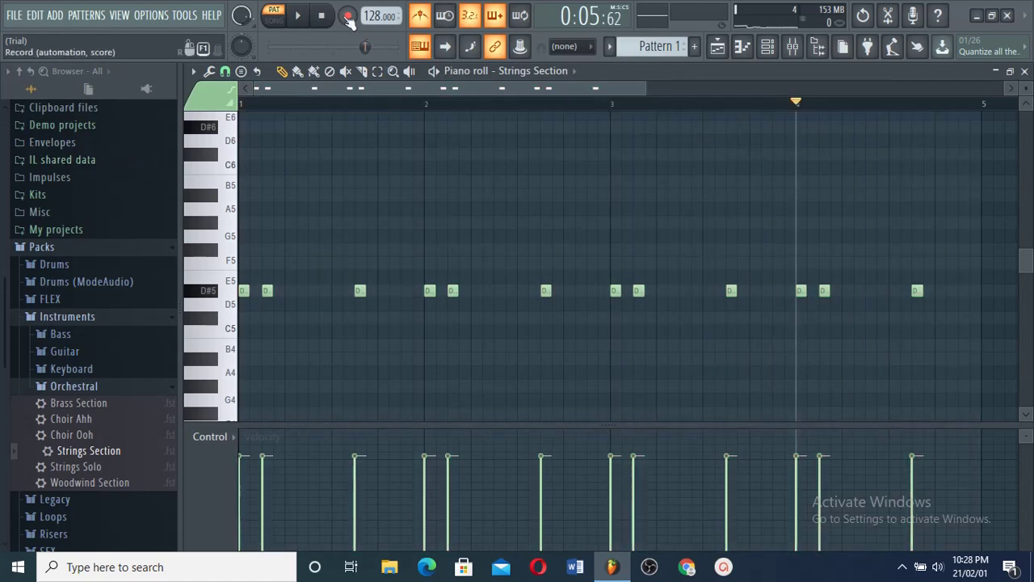
Lower the three D#5 notes in bar 4 to B4 and play the pattern.
scroll(881, 290, "down", 3)
scroll(869, 293, "up", 1)
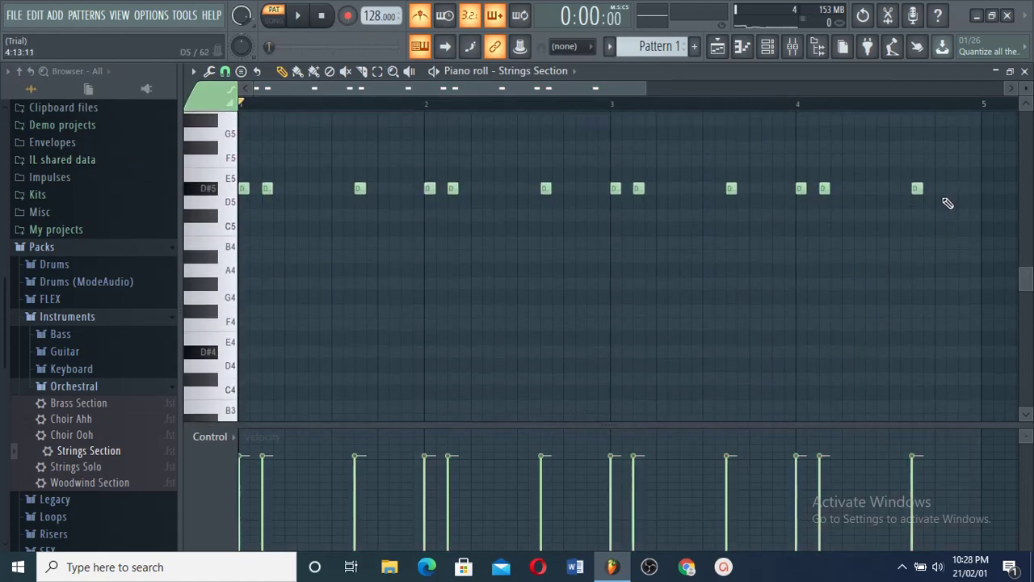
left_click_drag(939, 199, 794, 184)
key("space")
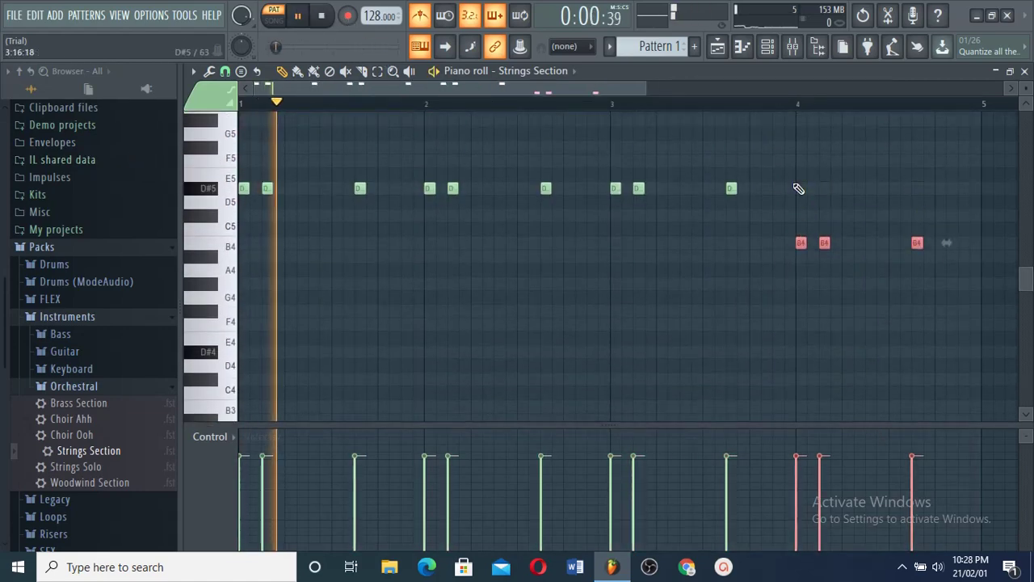
key("ctrl+d")
scroll(796, 192, "up", 4)
scroll(796, 193, "up", 1)
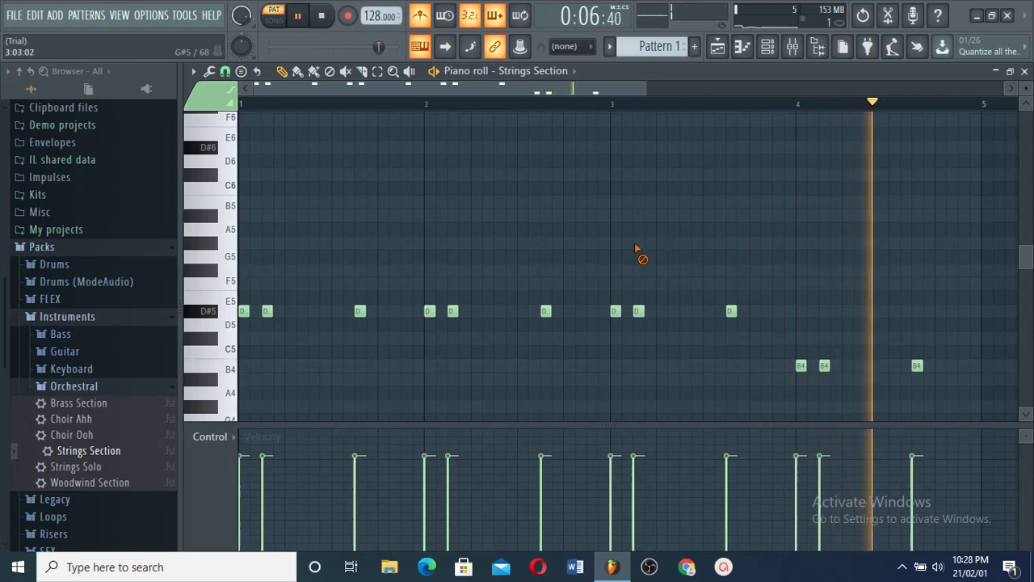
key("space")
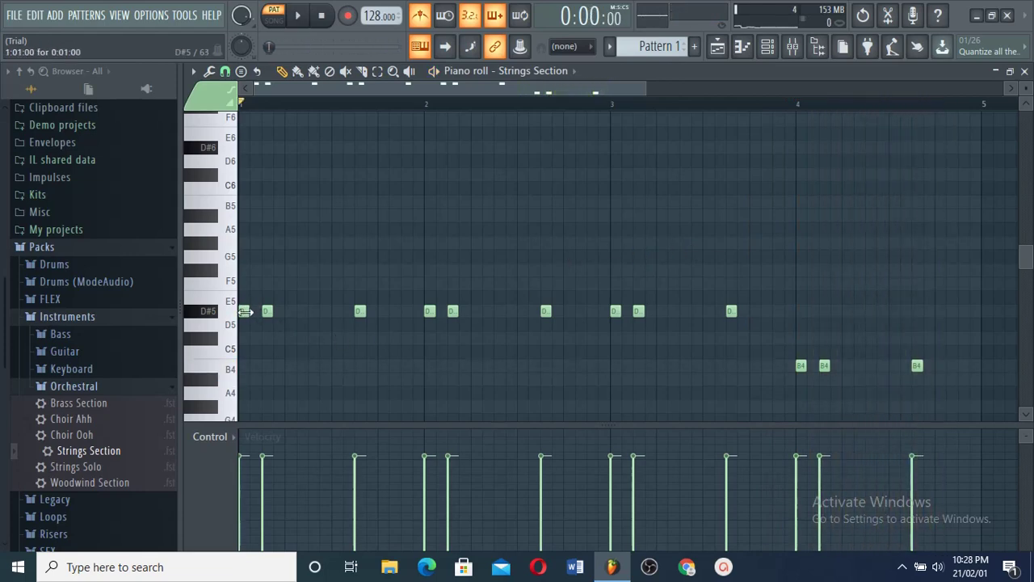
Try a G#5 note on step 7 of bar 1 during playback, and remove it.
key("space")
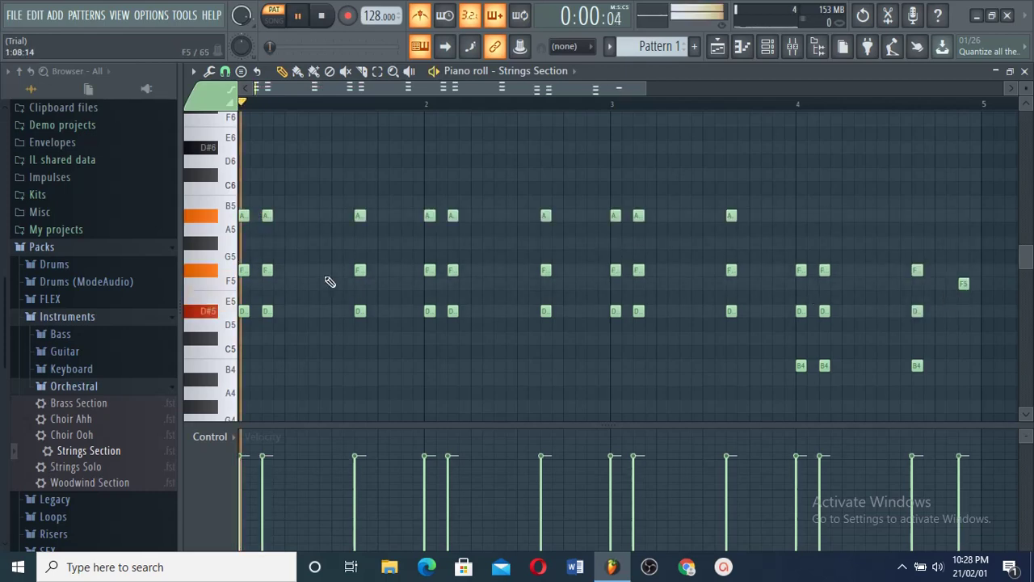
left_click(313, 242)
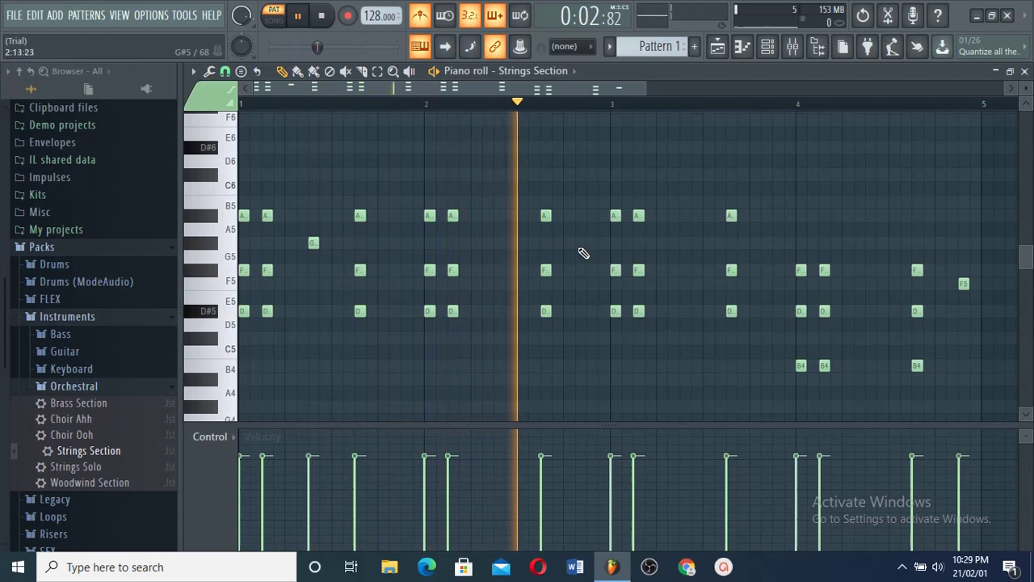
key("space")
right_click(312, 242)
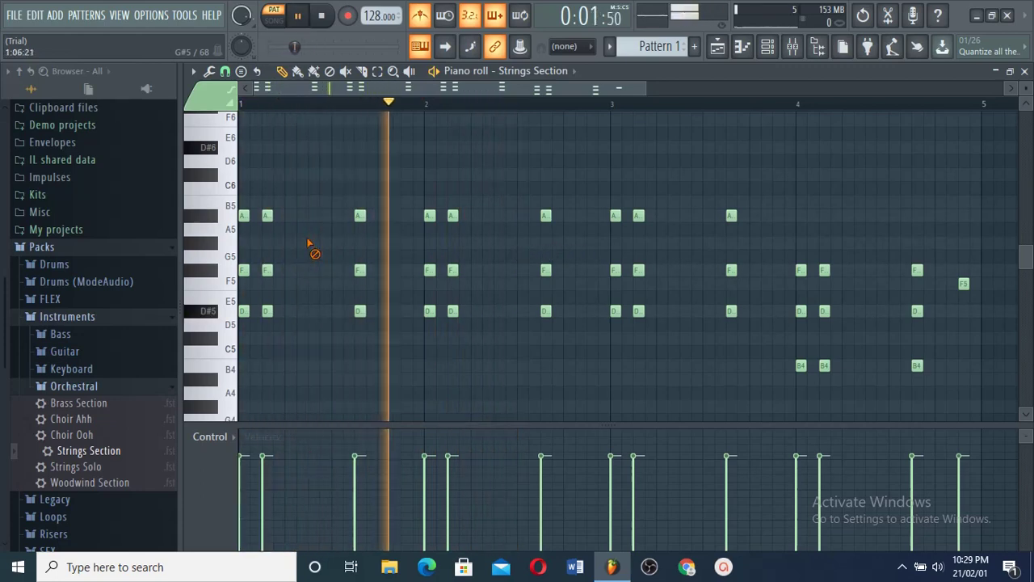
key("space")
Copy the D#5 notes of bars 1 to 3 and the B4 notes of bar 4 one octave lower and play the pattern.
scroll(319, 259, "down", 2)
scroll(319, 260, "down", 1)
left_click_drag(241, 224, 752, 259)
left_click_drag(769, 265, 841, 288)
left_click(916, 283, "shift")
key("ctrl+Down")
key("space")
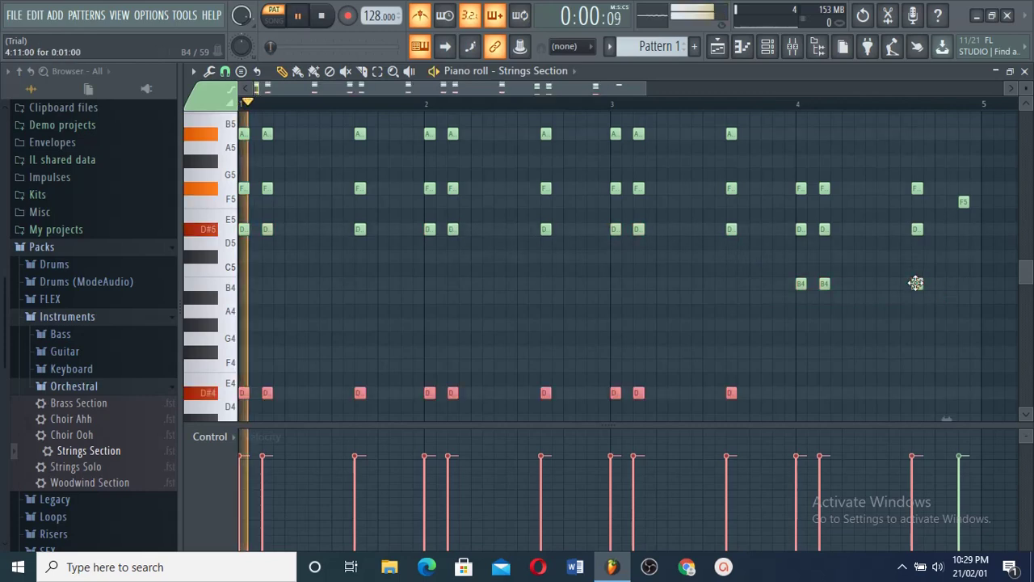
key("ctrl+d")
Try lengthening all the D#4 and B3 bass notes to two steps and play the pattern.
scroll(260, 328, "down", 2)
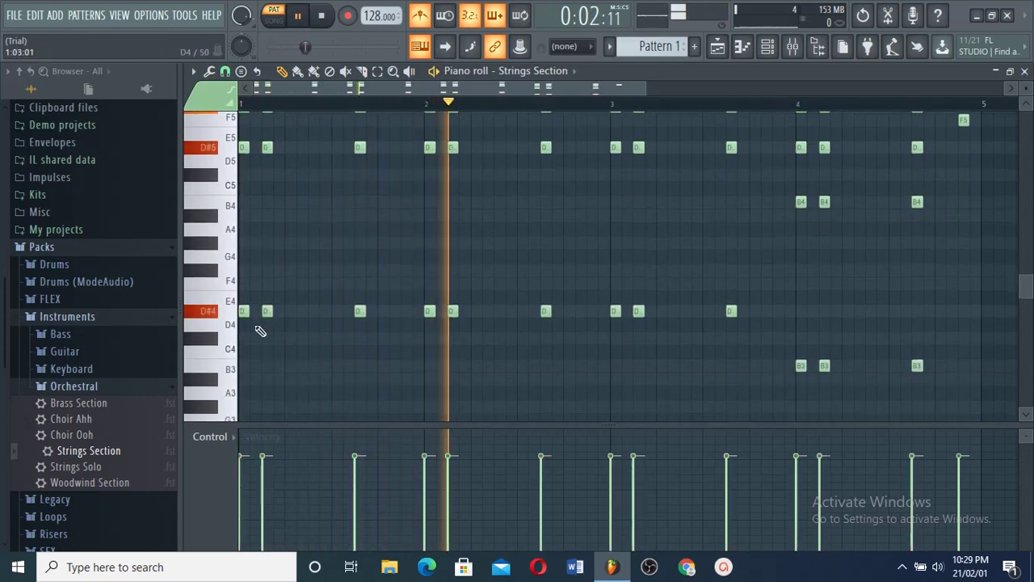
left_click_drag(239, 307, 241, 396)
key("space")
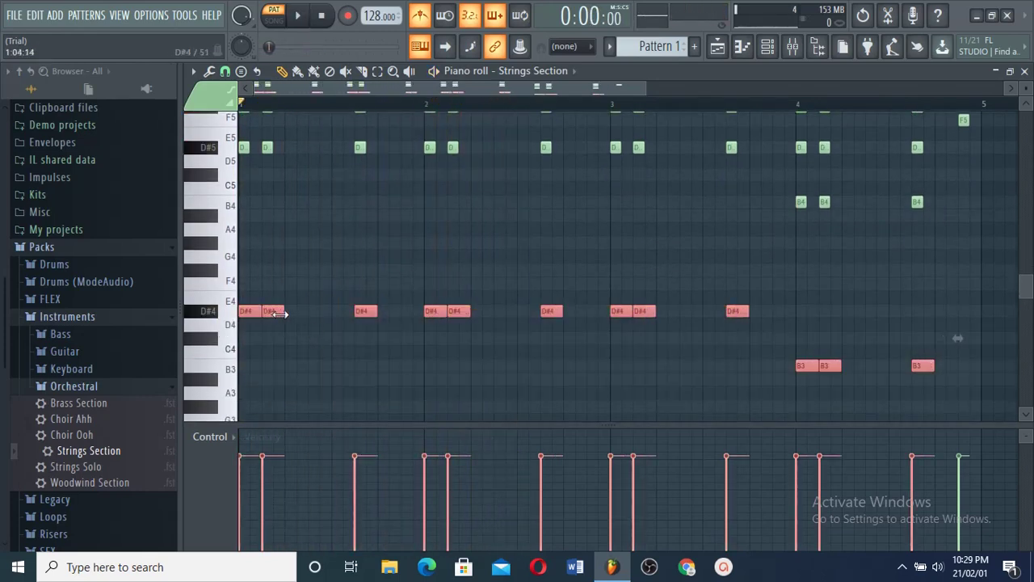
key("space")
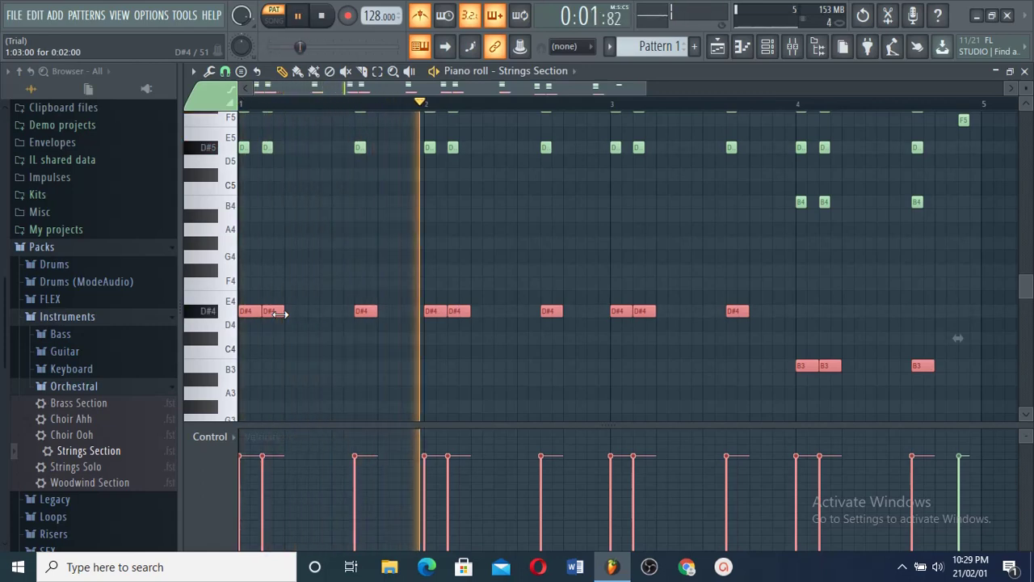
Add D#4 on step 7 of bars 1 and 2 and a two-step F4 on step 9 of bar 2, and play the pattern.
left_click(314, 311)
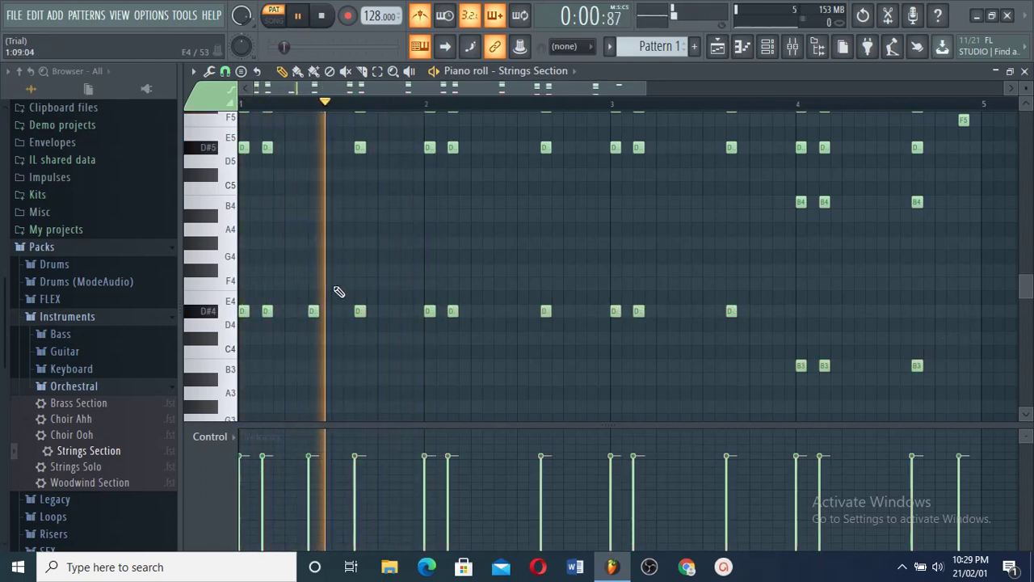
left_click(500, 311)
left_click(523, 287)
key("space")
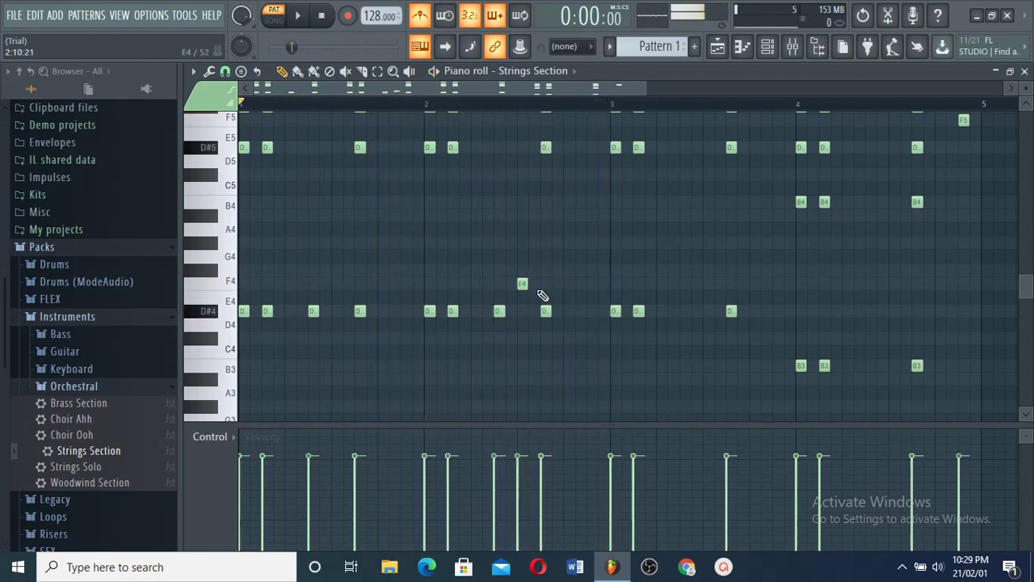
key("space")
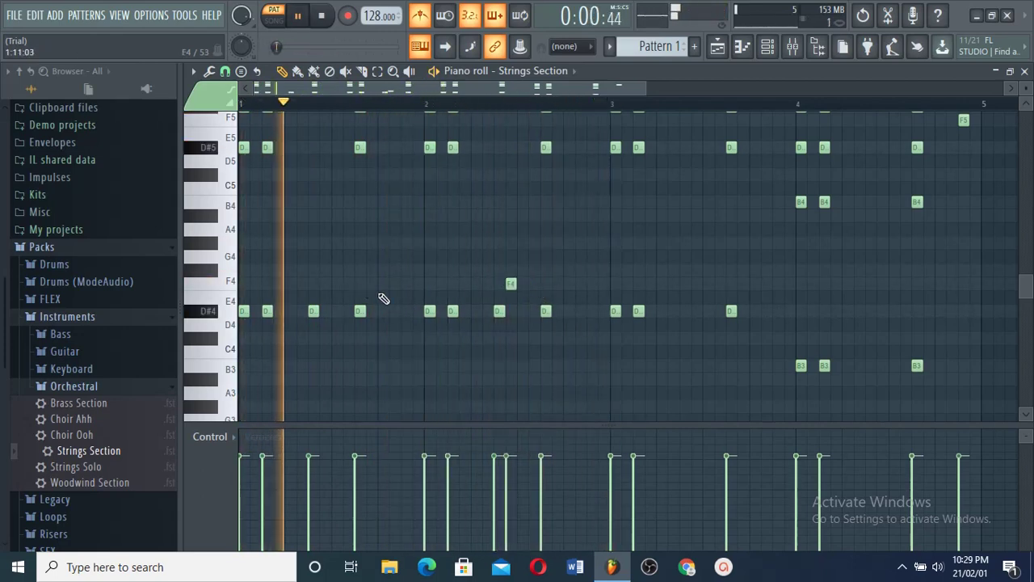
scroll(498, 385, "up", 3)
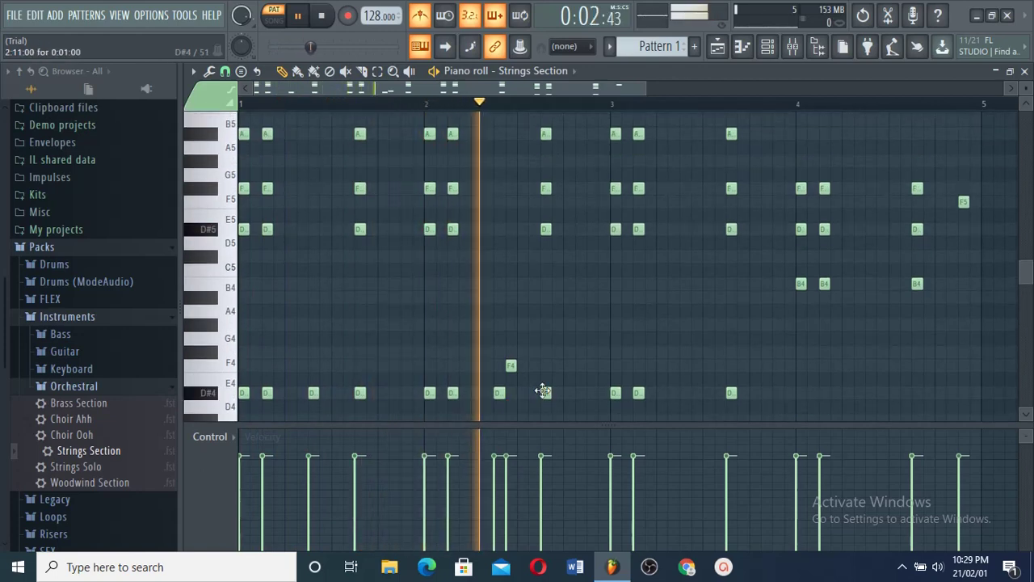
key("space")
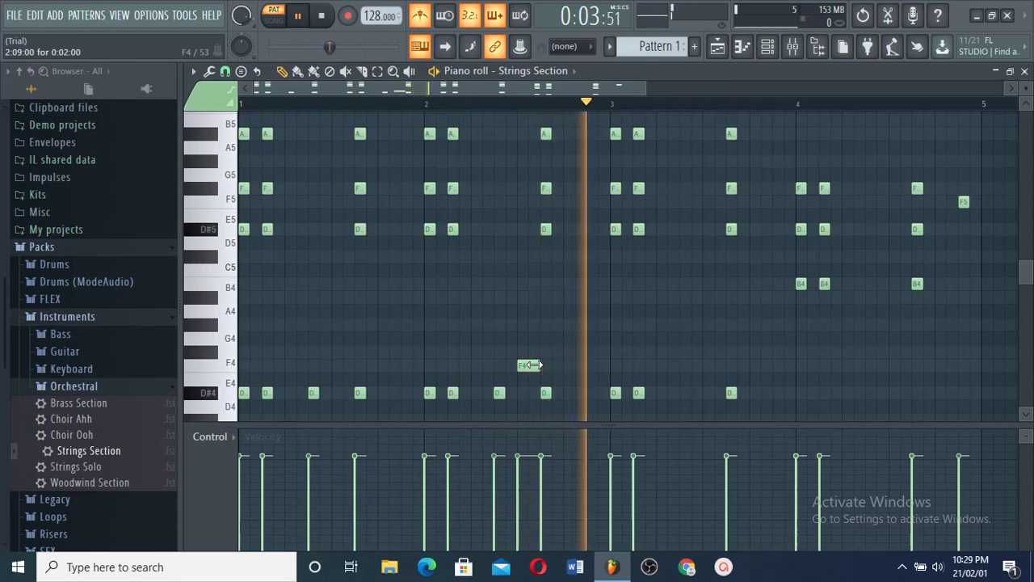
key("space")
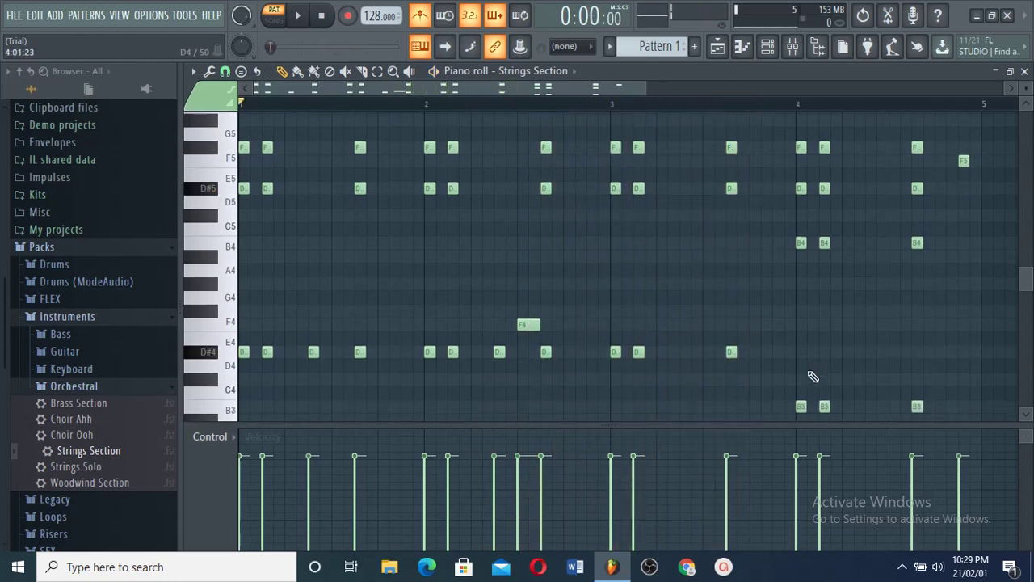
Replace the D#4 on step 11 of bar 2 by extending F4 to three steps, and add a three-step C#4 on step 14 of bar 4.
scroll(813, 377, "down", 3)
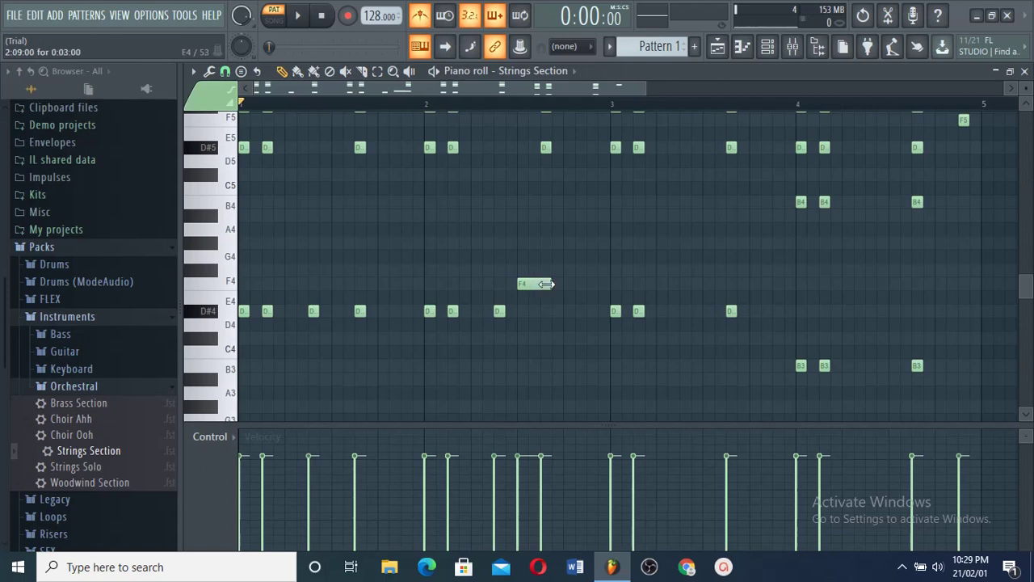
key("space")
left_click(904, 366)
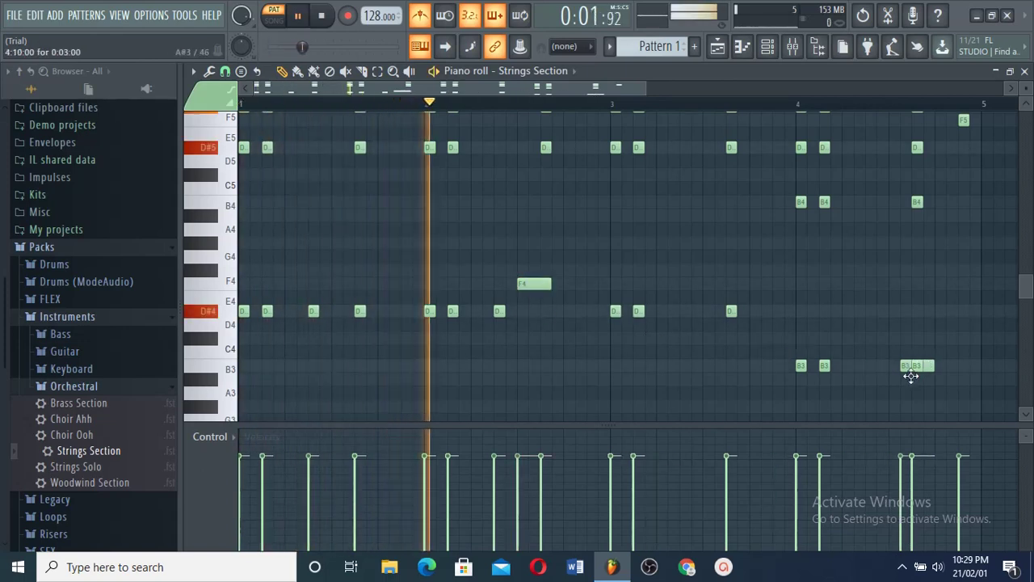
right_click(903, 366)
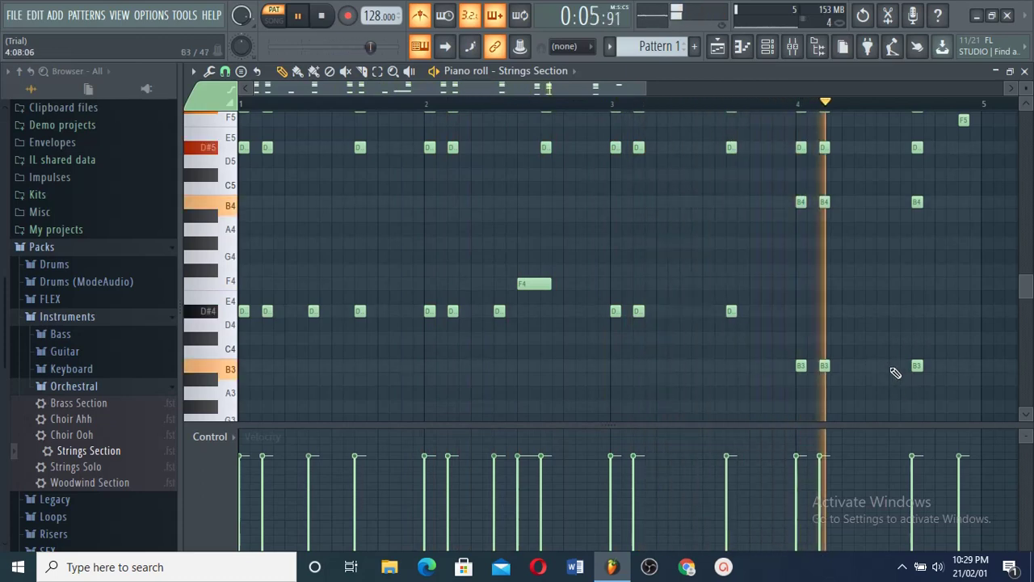
left_click(948, 339)
key("space")
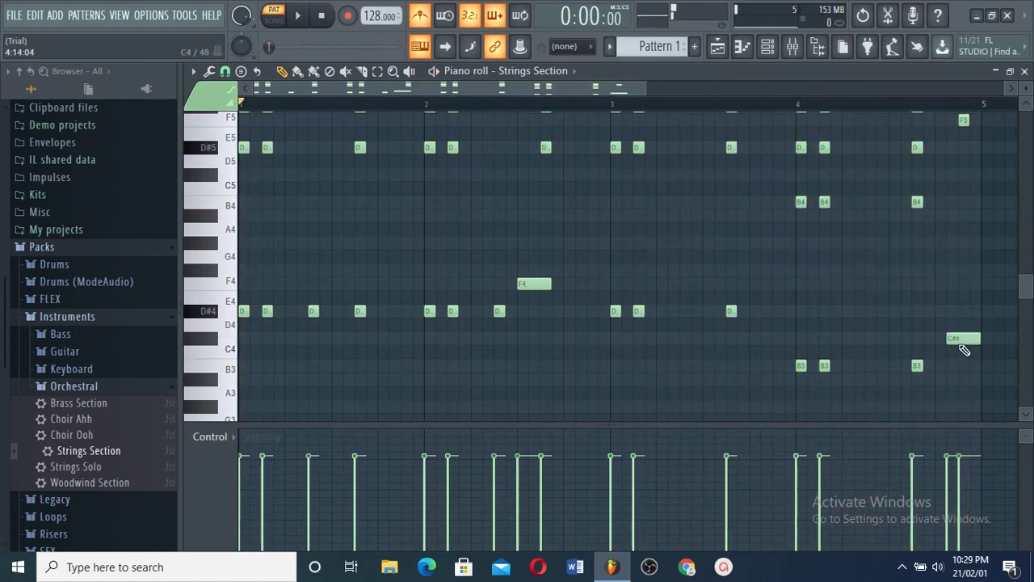
Move the C#4 to step 13 of bar 4 and extend both it and the bar 2 F4 to four steps during playback.
key("space")
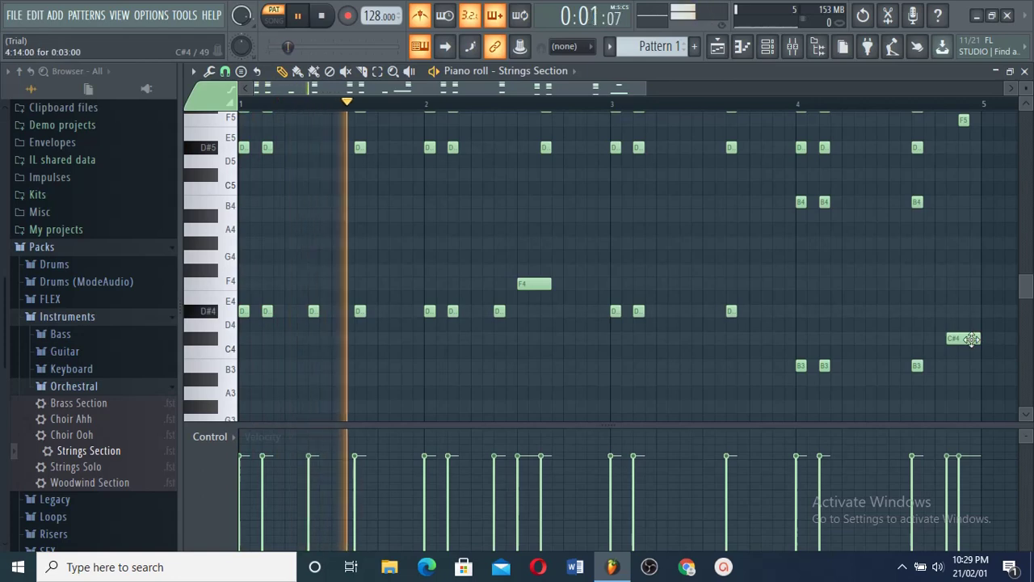
left_click_drag(970, 339, 963, 340)
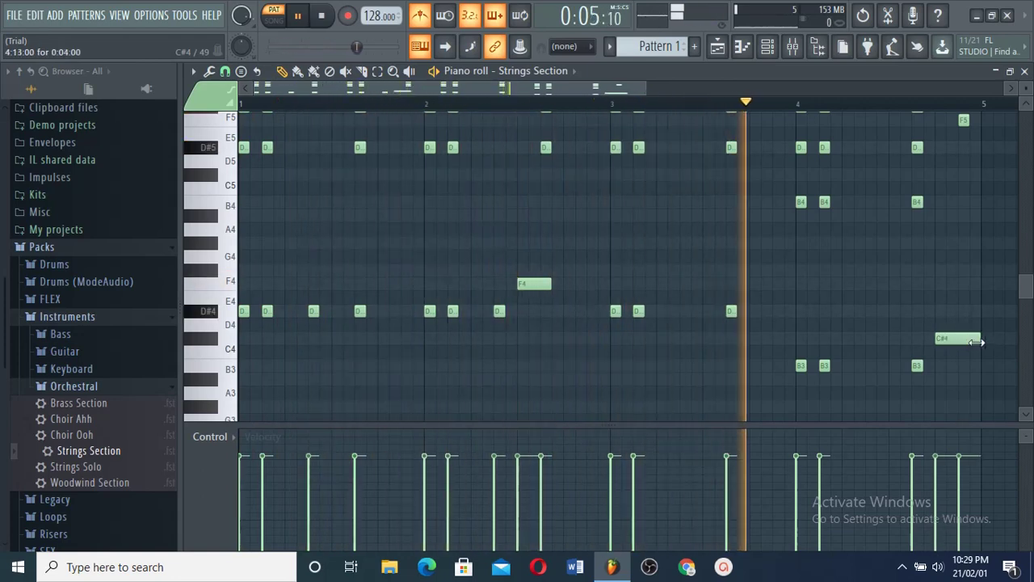
left_click_drag(968, 340, 977, 342)
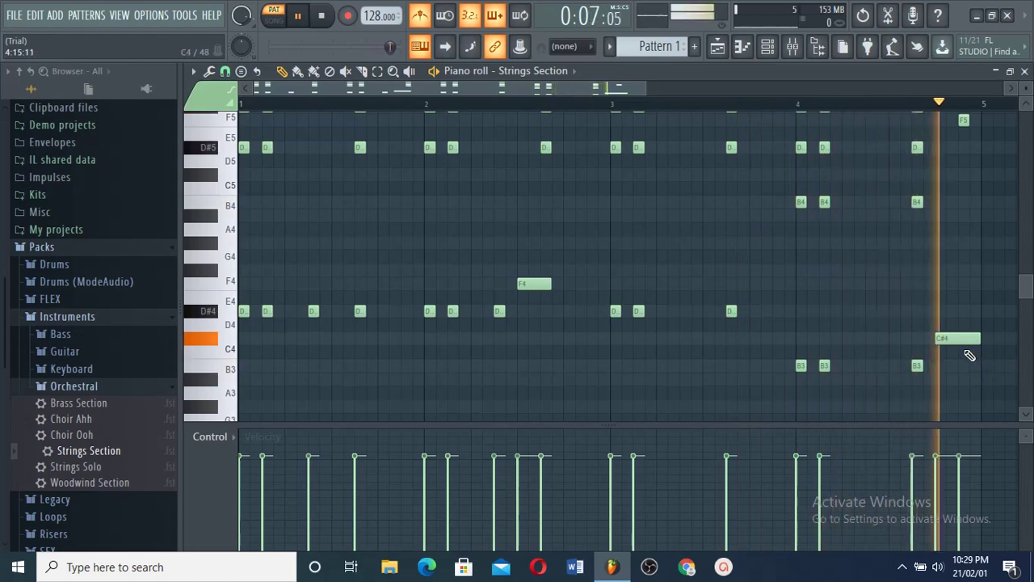
left_click_drag(551, 284, 563, 284)
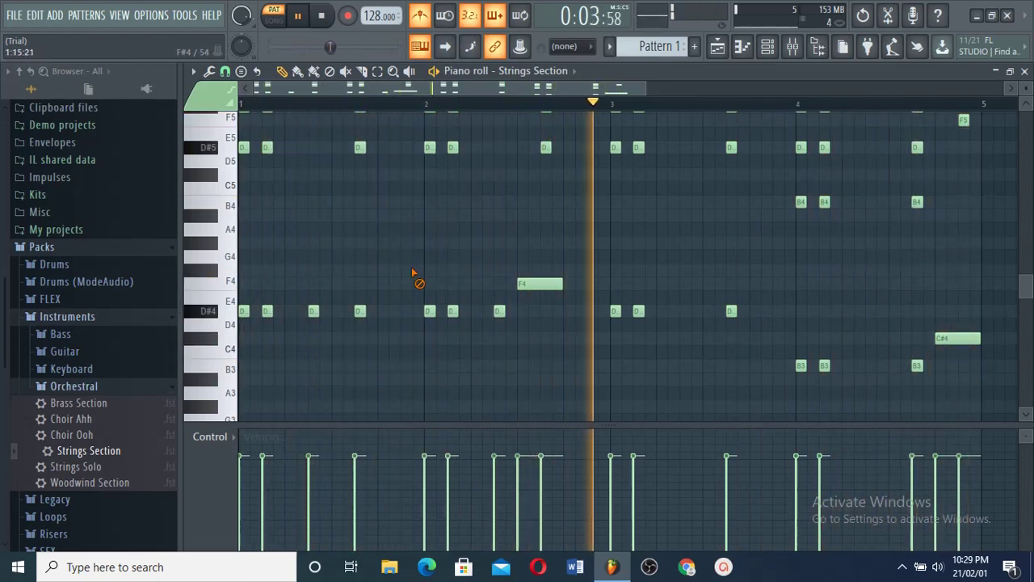
Add F#4 on step 15 of bar 2 and a two-step A#3 on step 15 of bar 4, shortening the C#4 to two steps.
key("space")
key("space")
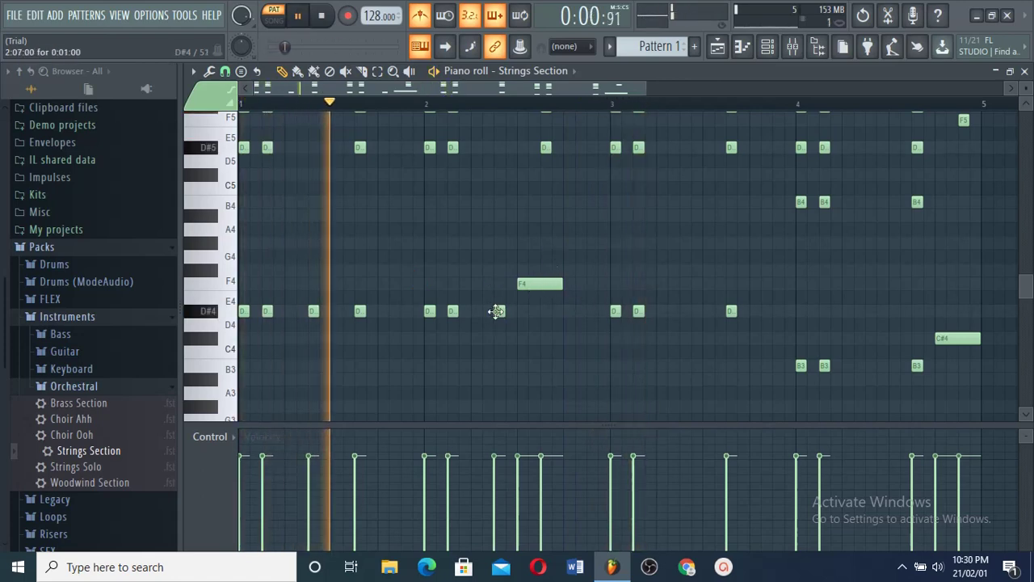
left_click(592, 270)
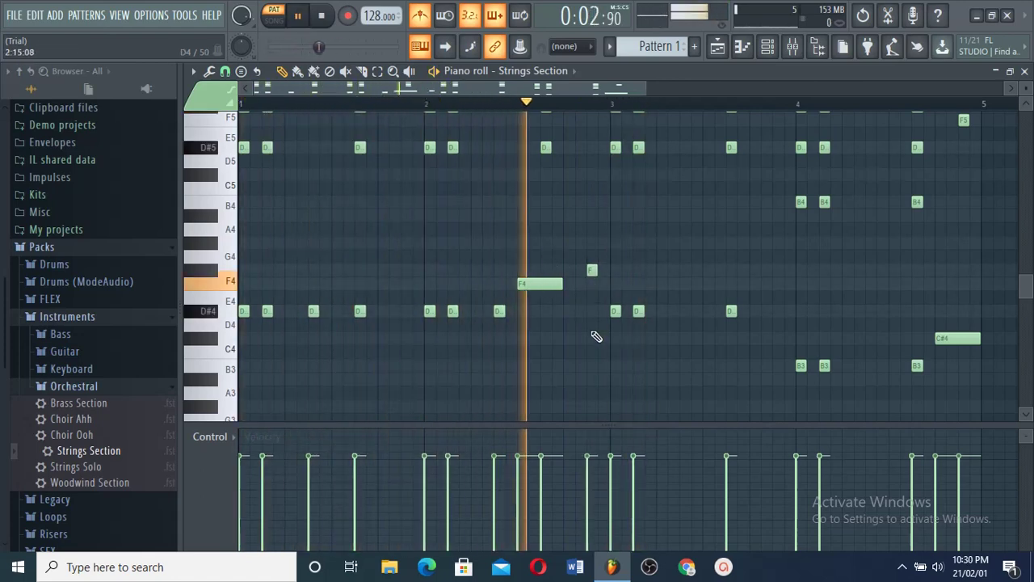
left_click(963, 379)
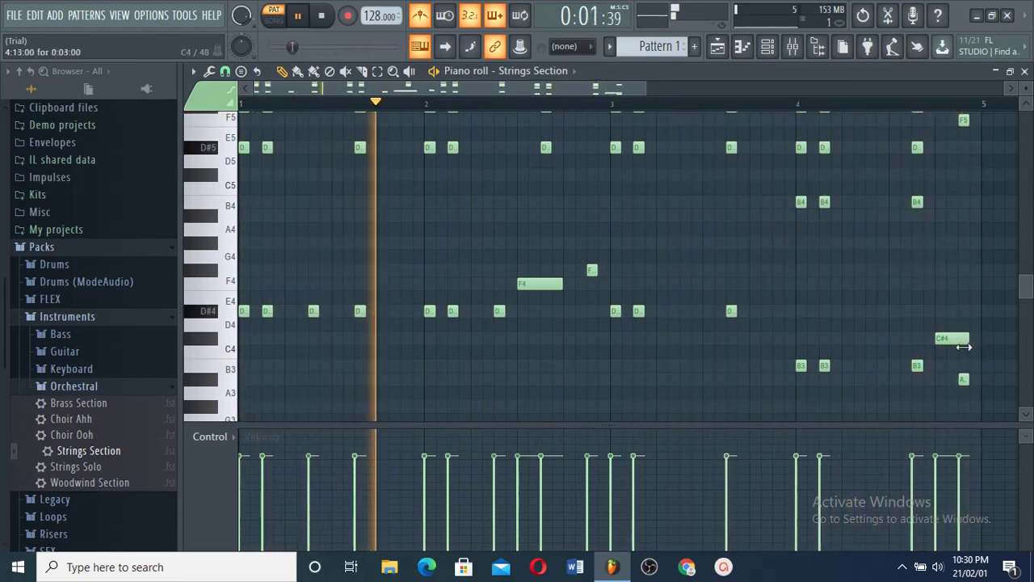
left_click_drag(967, 379, 980, 380)
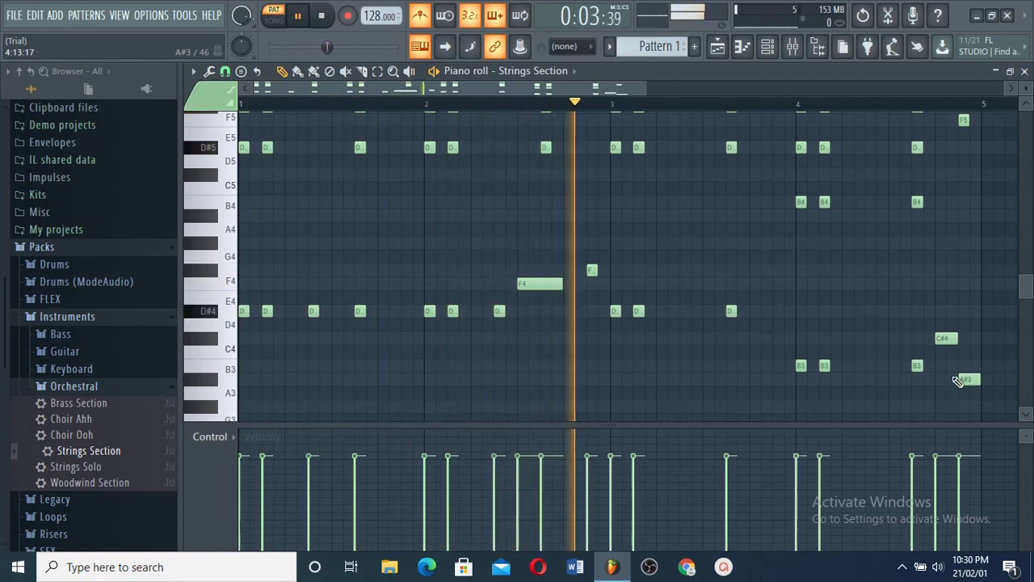
right_click(593, 270)
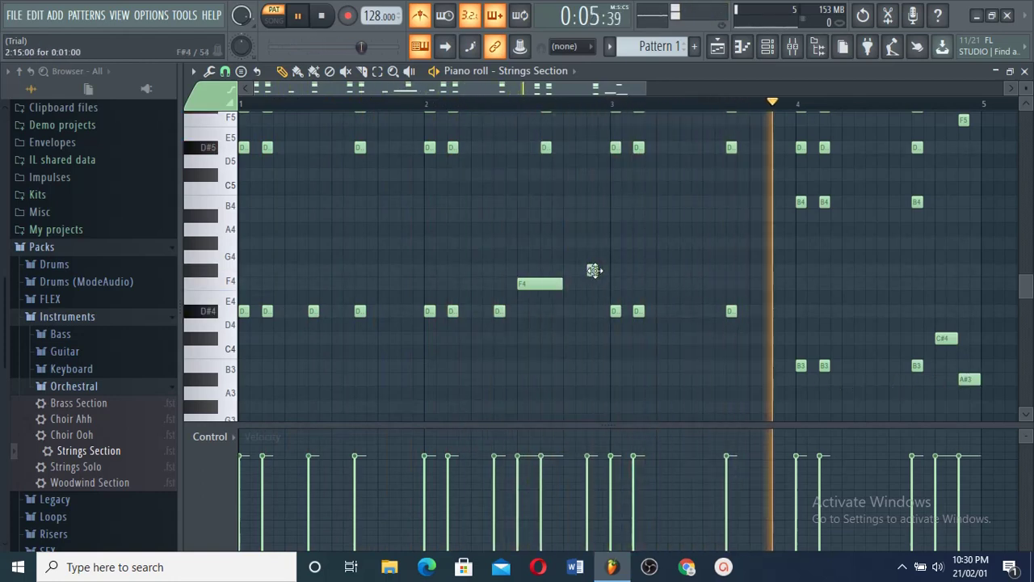
left_click(592, 269)
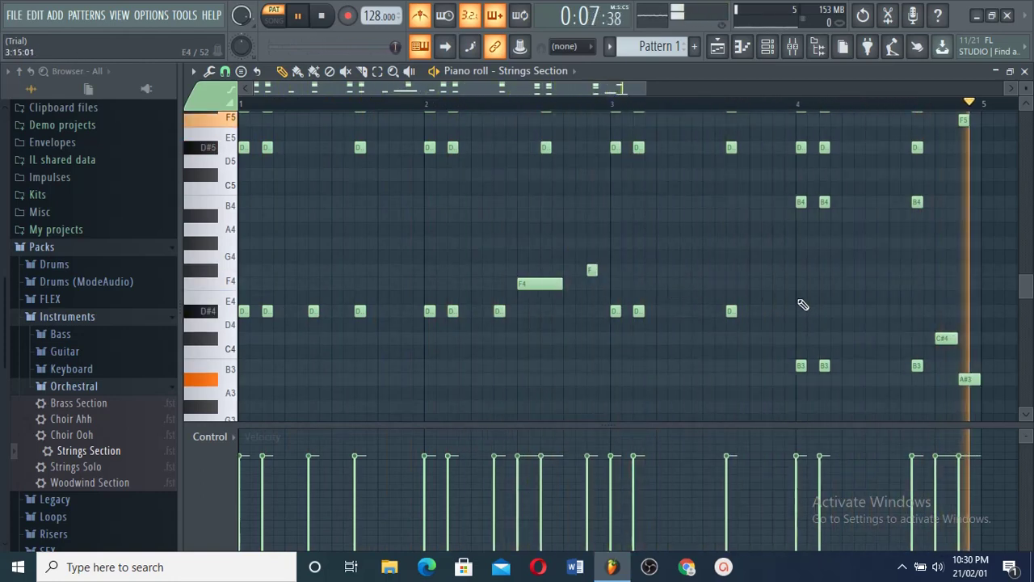
Play from the start of bar 4 and raise the final A#3 bass note to D#4.
key("space")
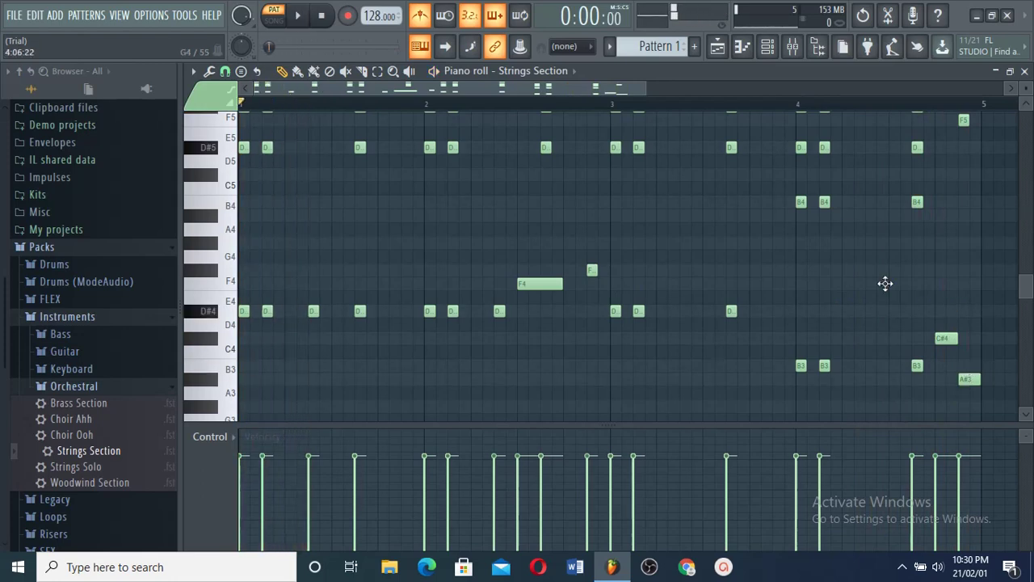
left_click(798, 105)
key("space")
left_click_drag(972, 378, 967, 311)
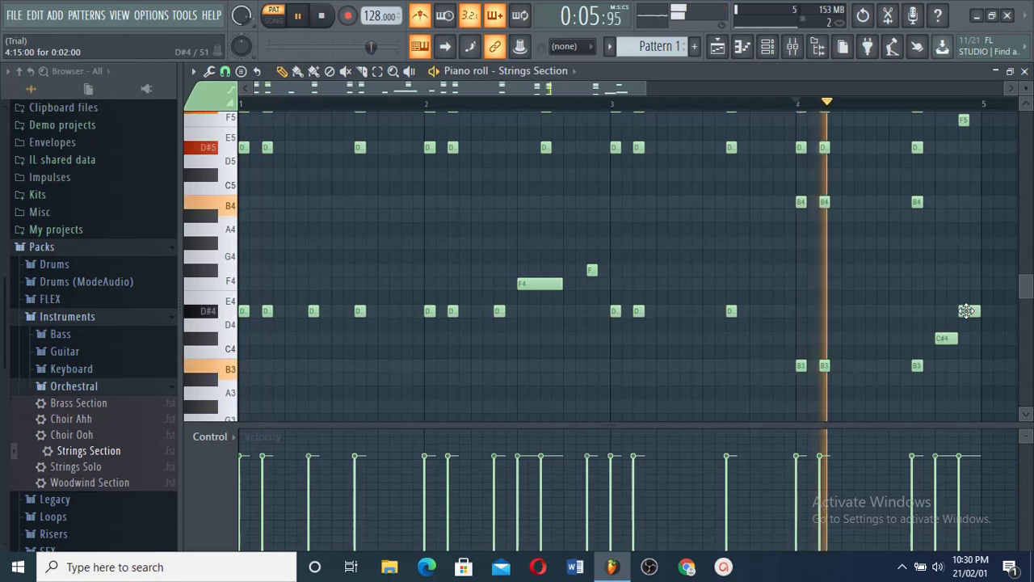
key("space")
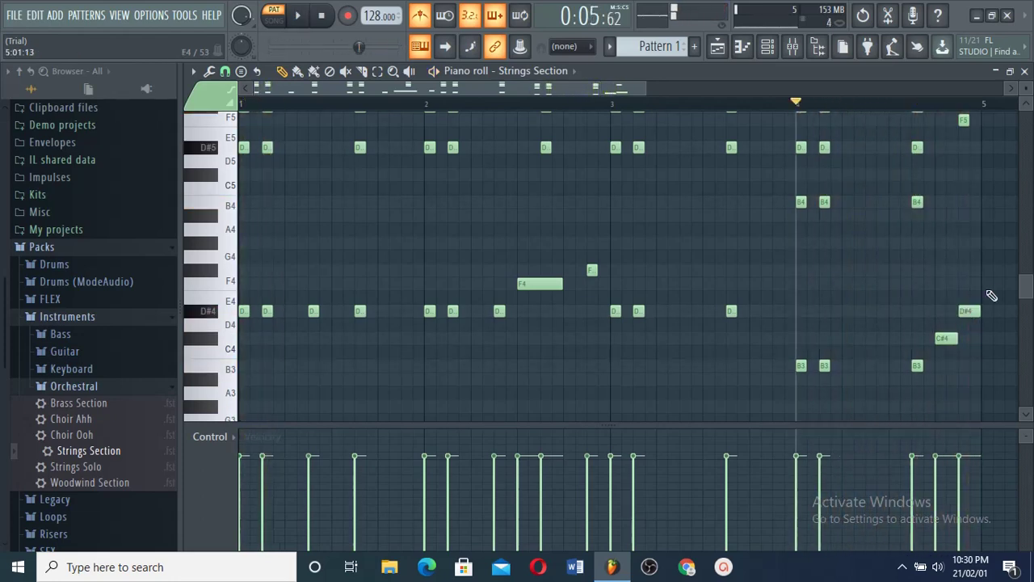
Raise the velocity of all the bass notes, switch off the metronome and play the pattern.
left_click_drag(990, 280, 247, 394)
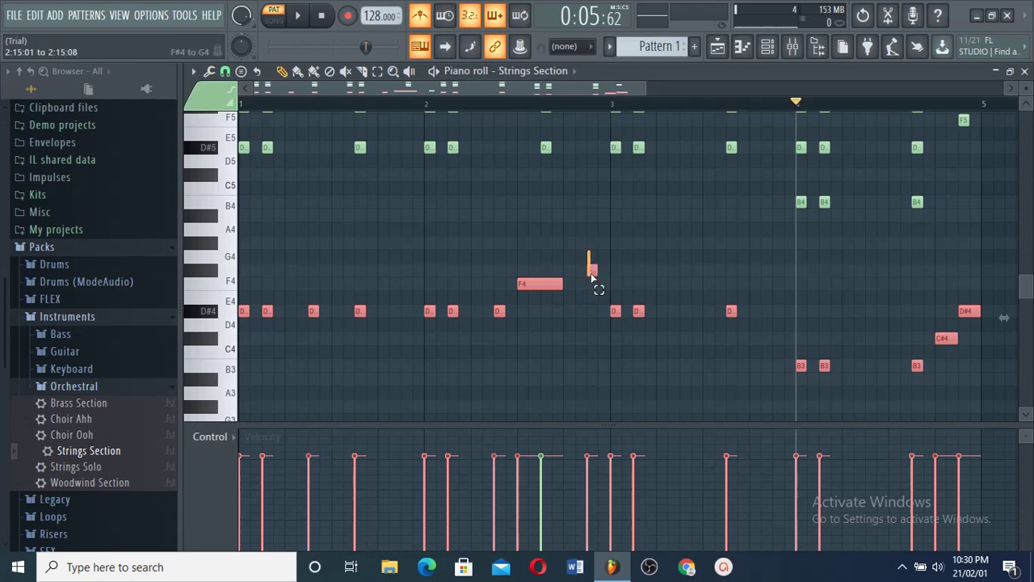
left_click(307, 12)
left_click(323, 18)
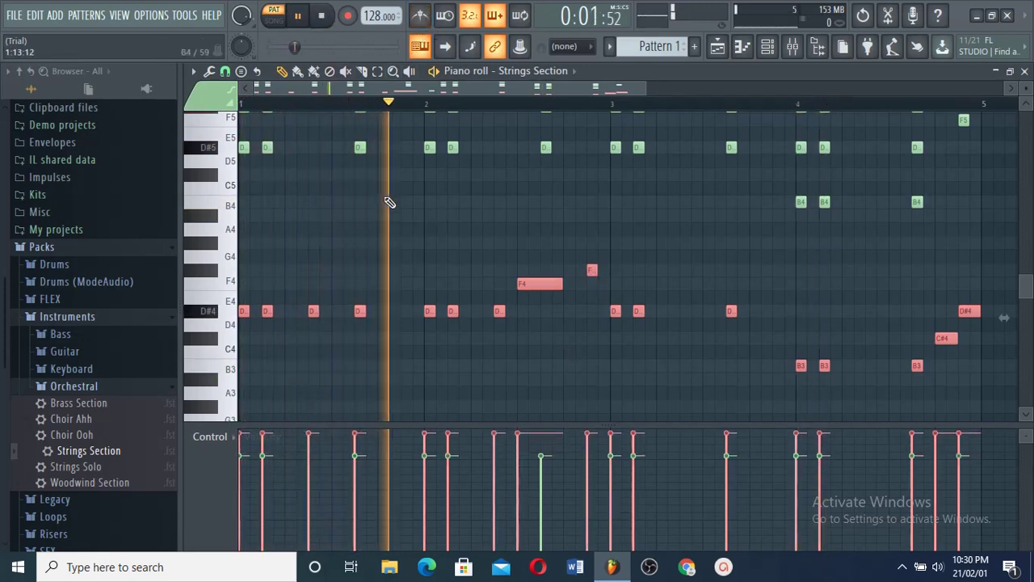
scroll(388, 202, "up", 3)
right_click(391, 241)
scroll(393, 242, "up", 3)
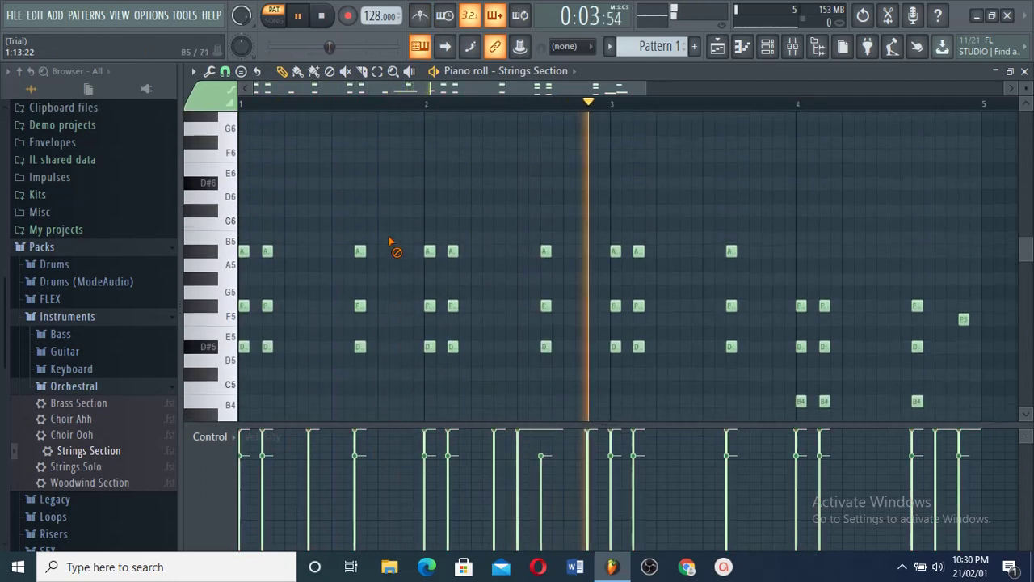
scroll(393, 242, "down", 4)
scroll(396, 253, "up", 3)
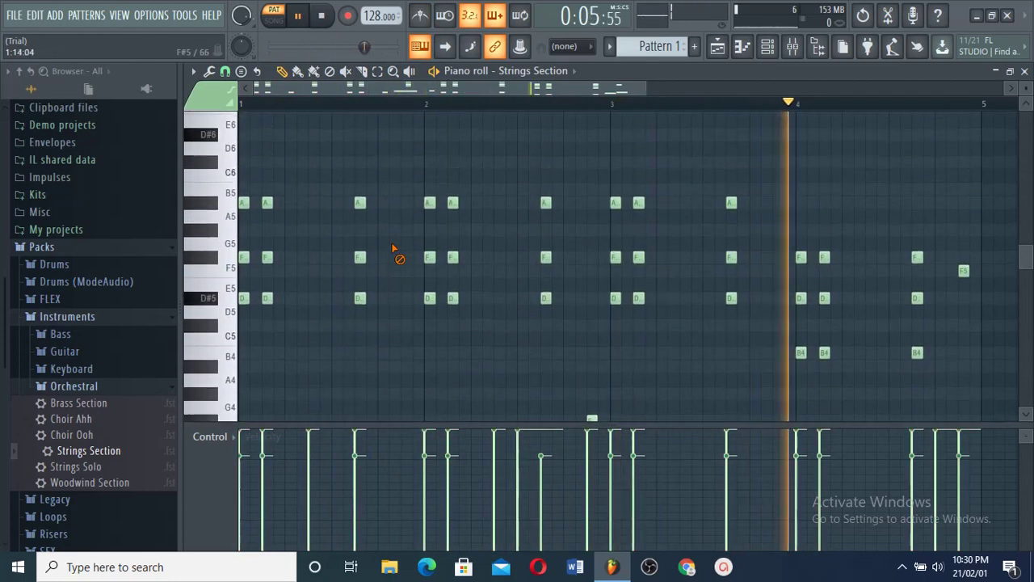
key("space")
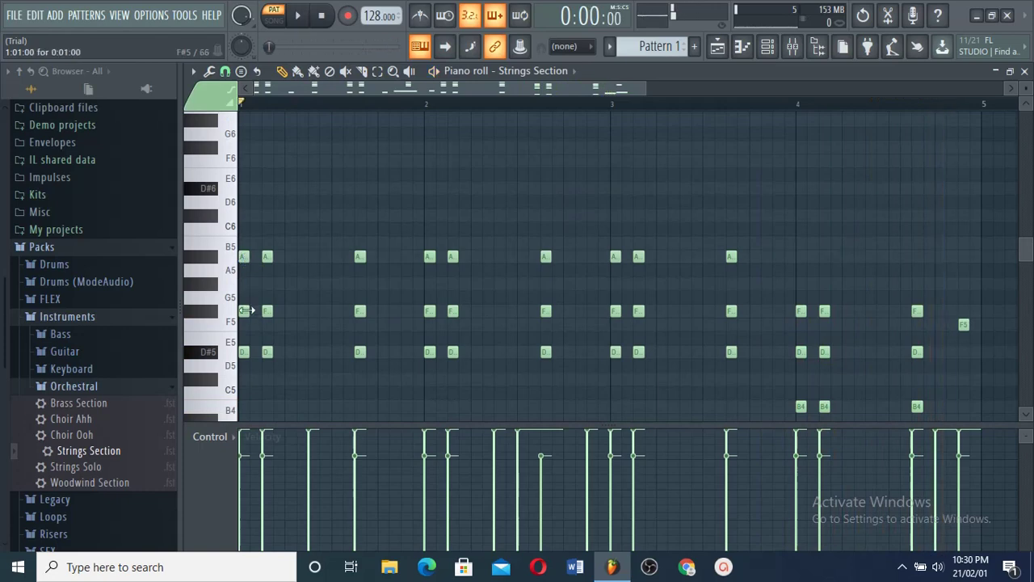
Try raising the F#5 notes of bars 1 to 3 one octave, play the pattern, and move them back down.
left_click(228, 315)
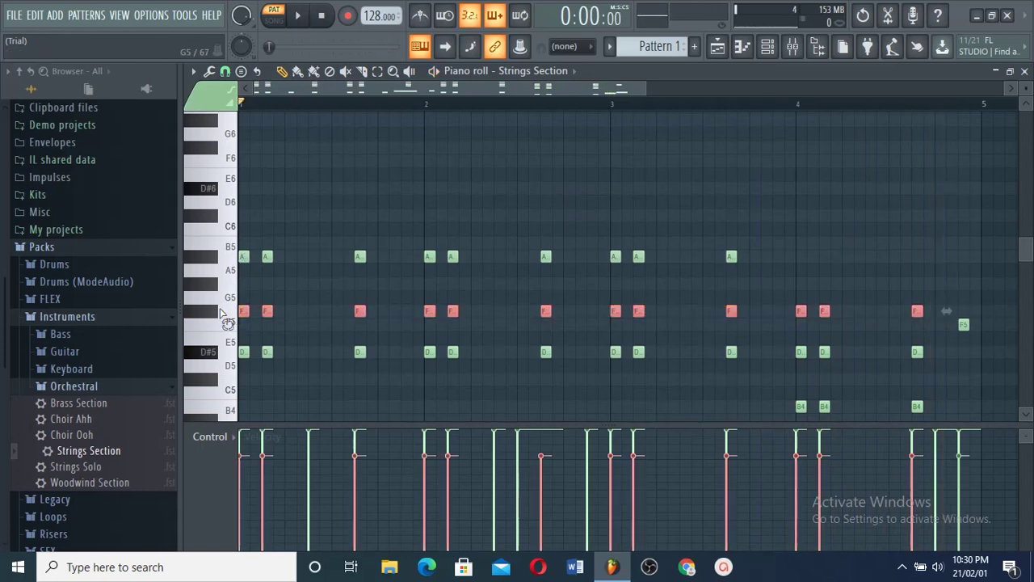
left_click_drag(736, 317, 162, 294)
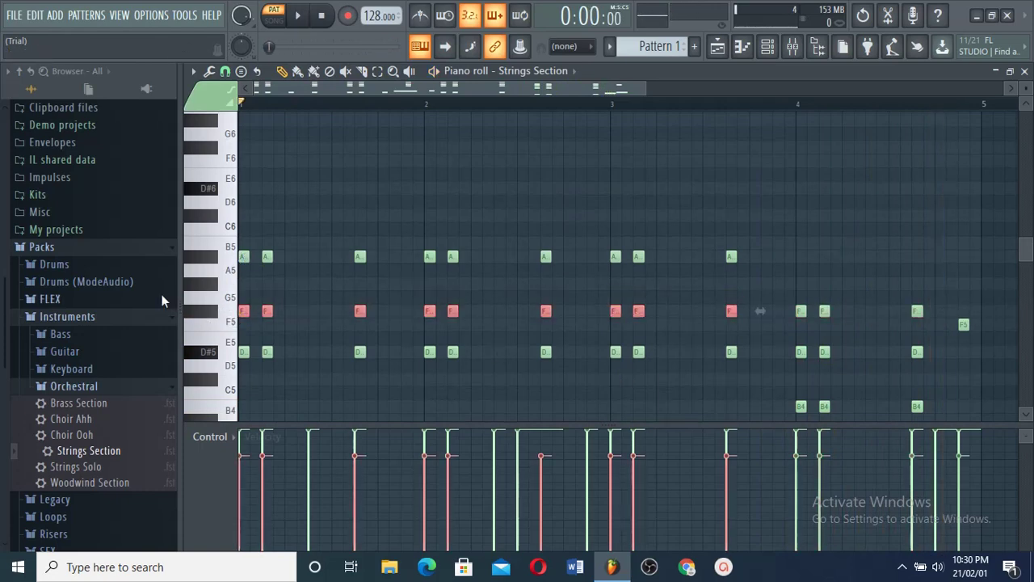
key("ctrl+Up")
key("space")
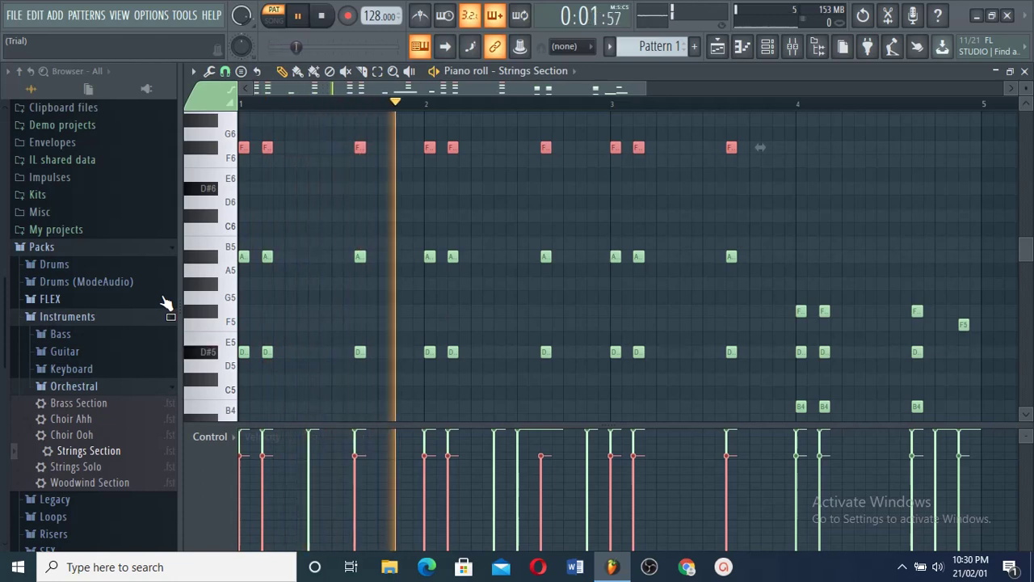
key("space")
key("ctrl+Down")
key("space")
right_click(342, 212)
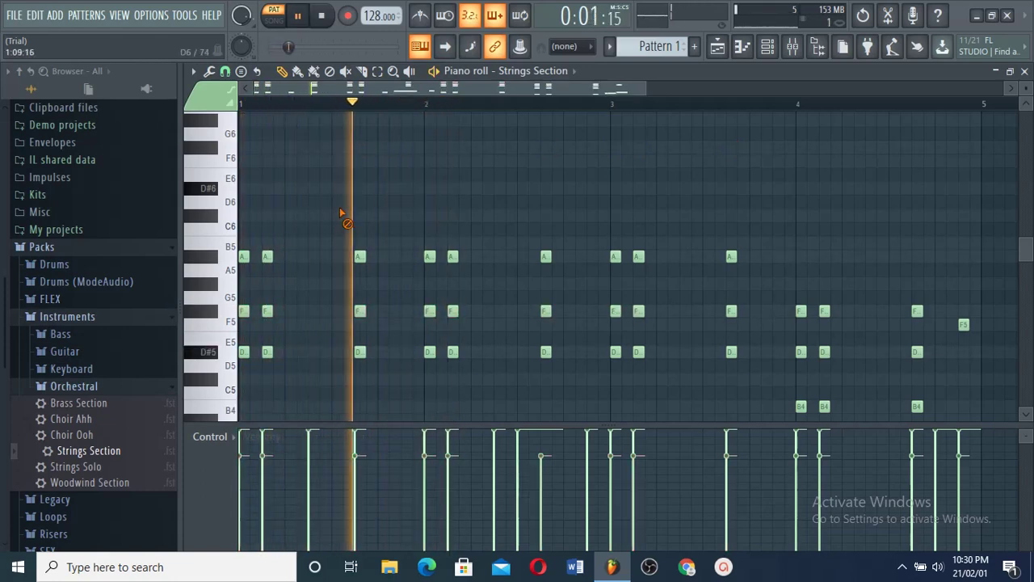
Try high notes in bar 1 during playback, including D6 on step 5 and C#6 on step 7, and remove them.
scroll(344, 212, "down", 1)
scroll(311, 211, "up", 1)
key("space")
key("space")
left_click(291, 202)
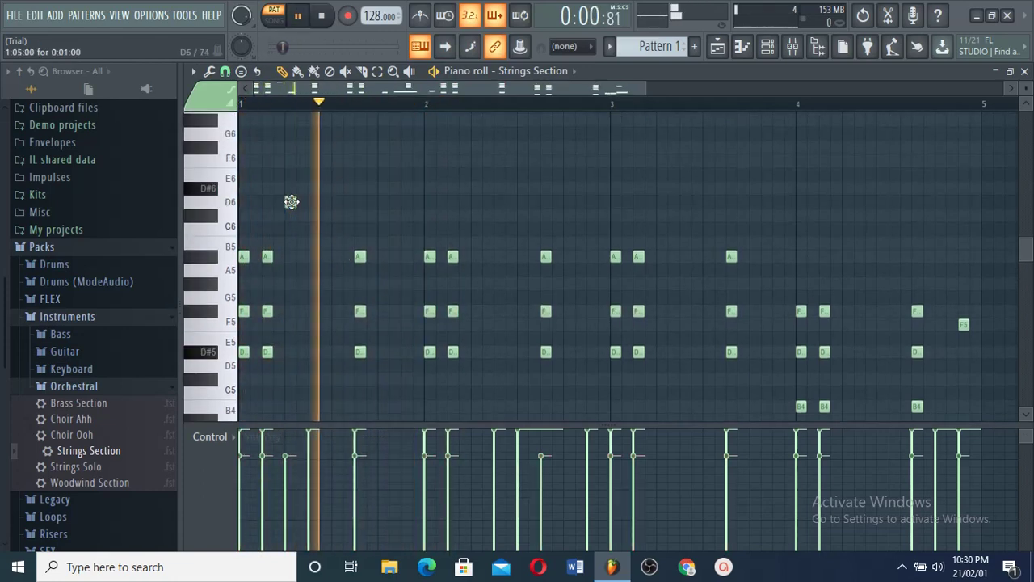
left_click(312, 214)
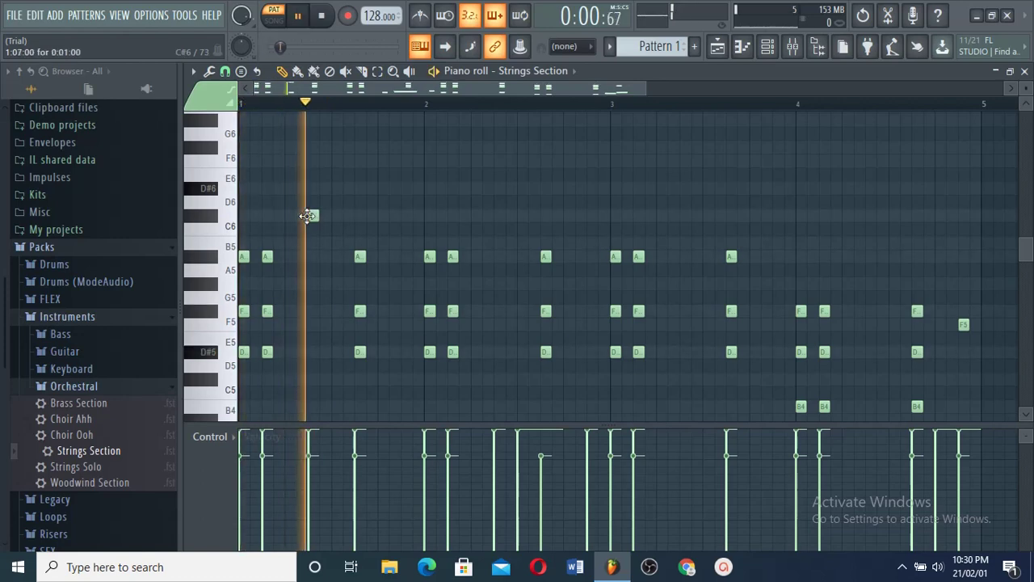
left_click(315, 256)
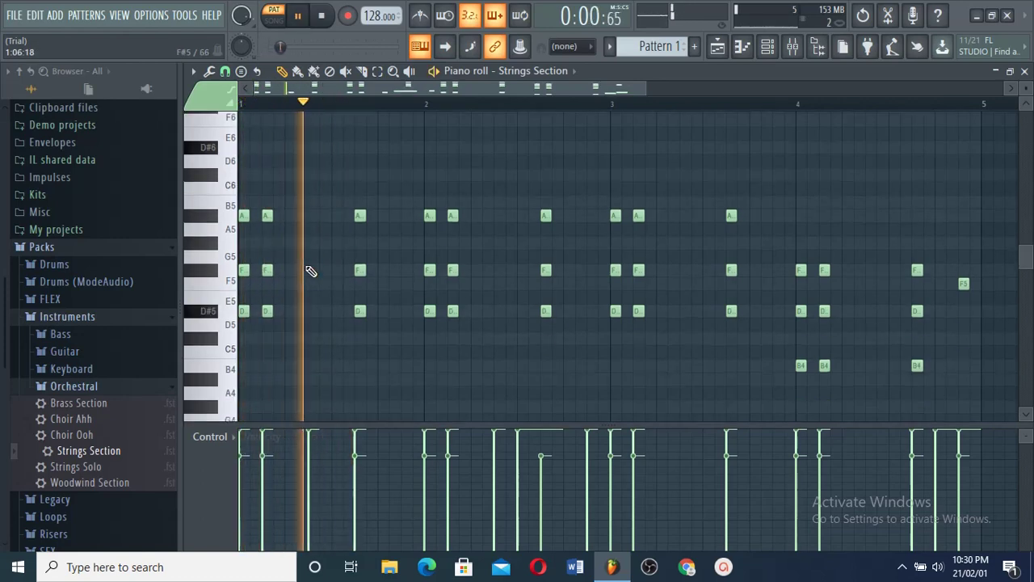
scroll(311, 270, "down", 3)
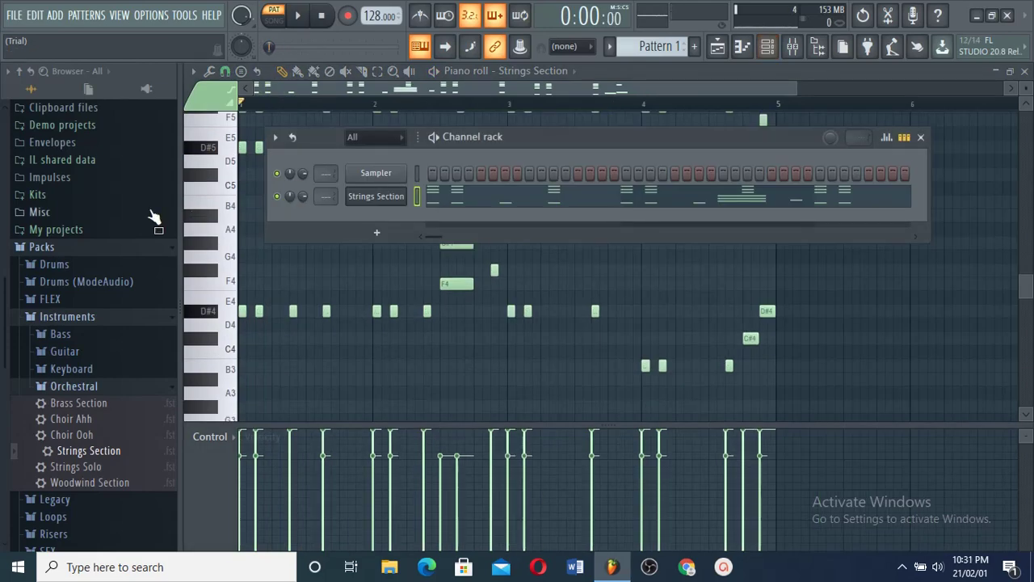
Load J.R.- Clap (Slime) from the Claps folder of J.R.- UNTITLED Drum Kit Vol.1 as a new channel.
left_click(96, 196)
scroll(58, 371, "down", 20)
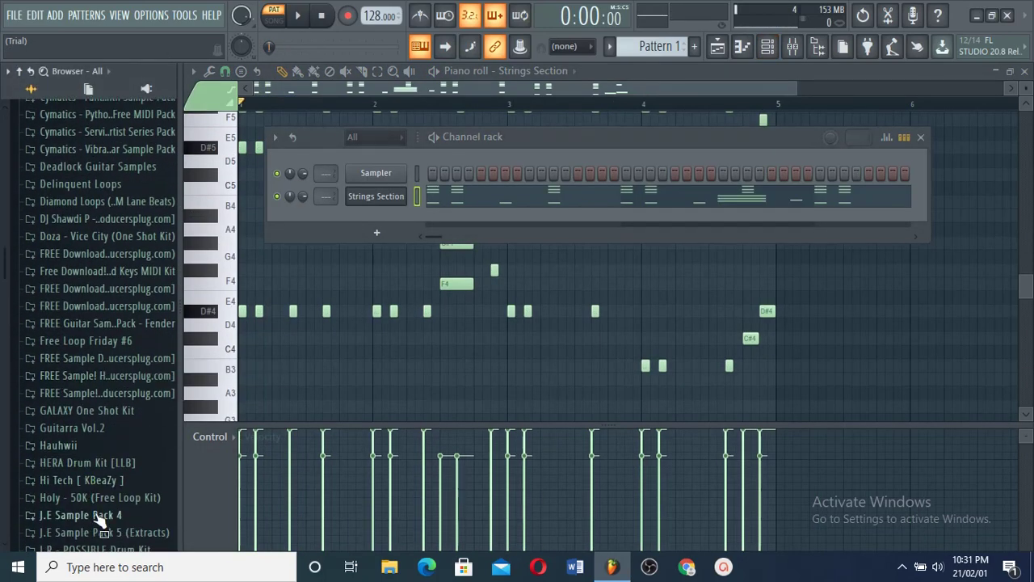
scroll(97, 517, "down", 4)
left_click(101, 378)
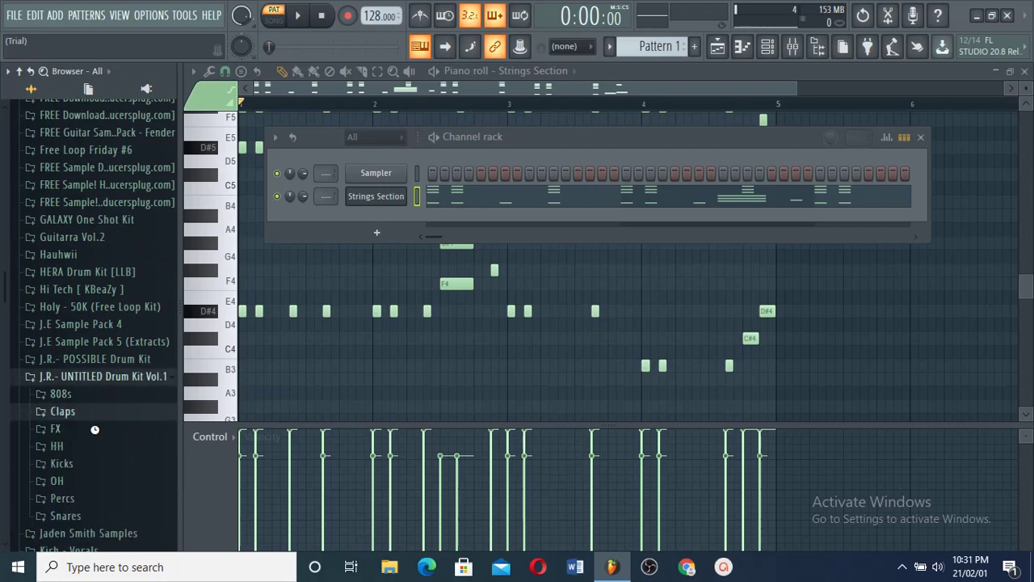
left_click_drag(395, 218, 385, 212)
Set the clap's stretch time to none, and place claps on steps 9 and 25 while the pattern plays.
right_click(623, 371)
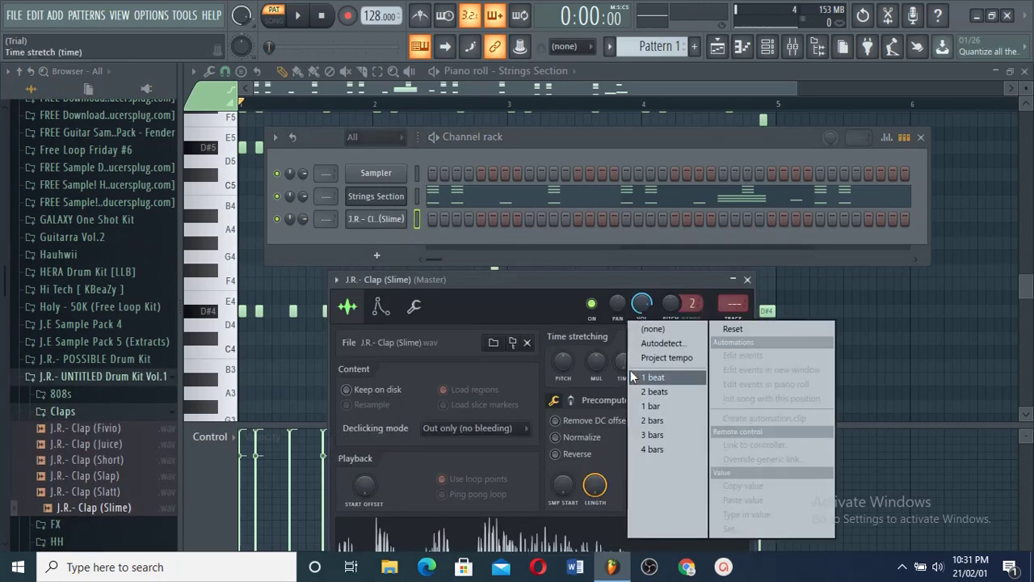
left_click(634, 335)
key("space")
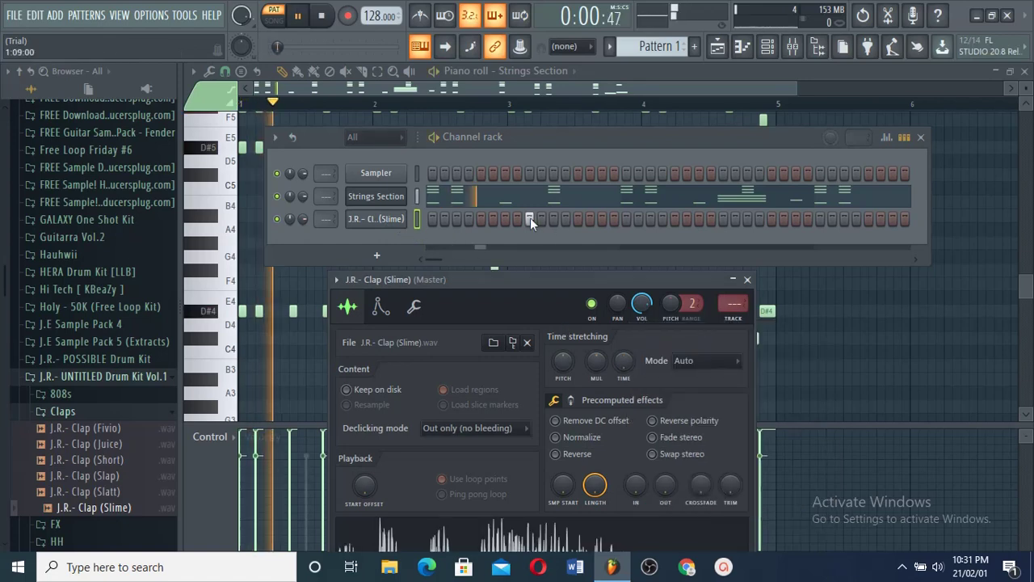
left_click(722, 219)
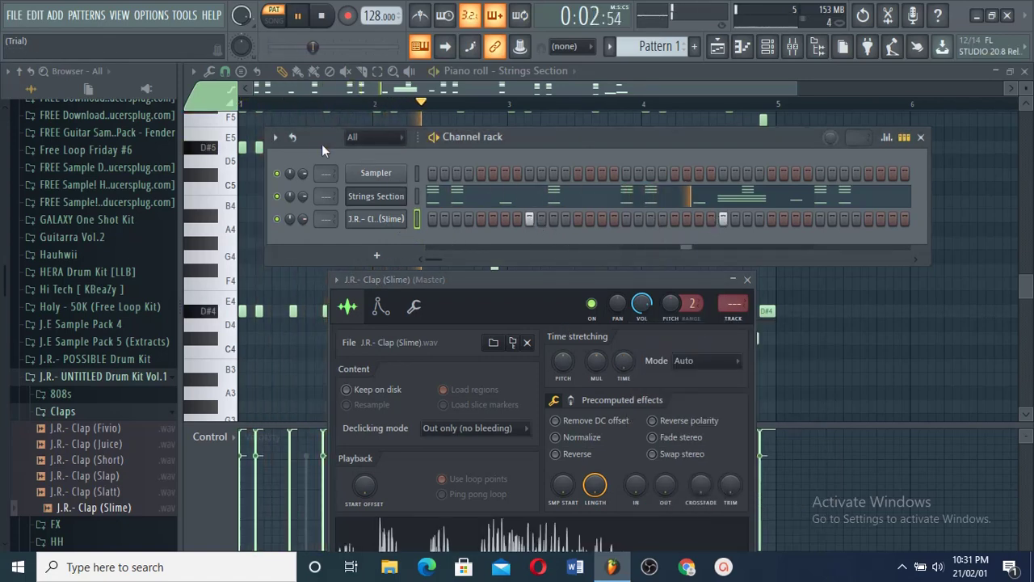
left_click(301, 140)
left_click(327, 214)
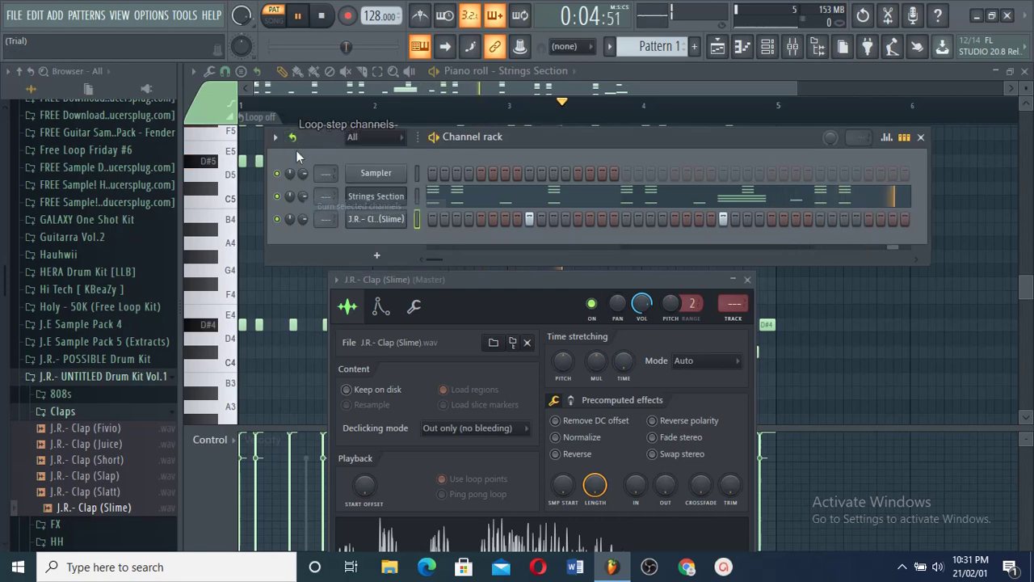
left_click(293, 139)
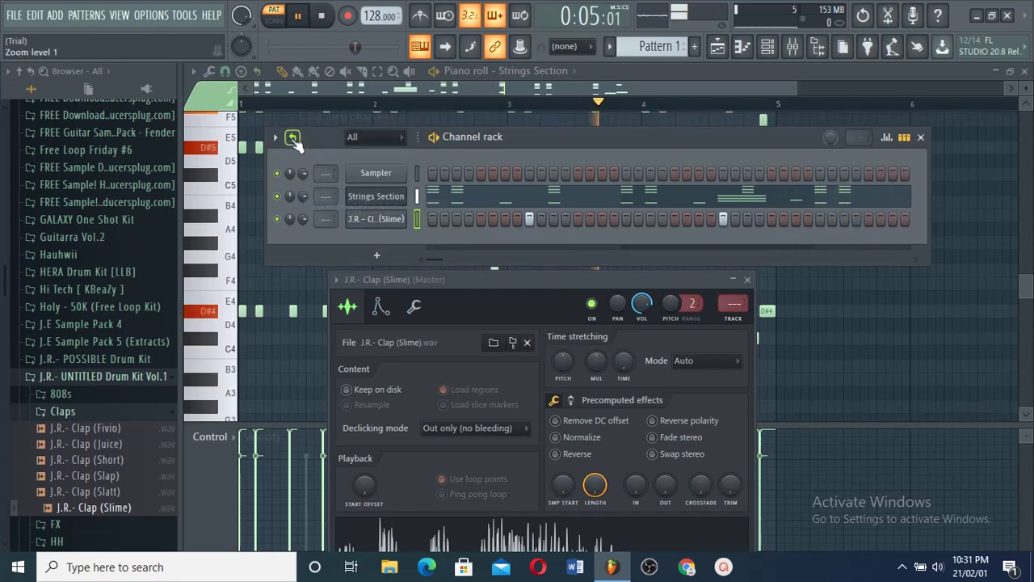
Move the empty Sampler channel below Strings Section and load J.R.- HH (Angry) from the drum kit's HH folder into it.
left_click(416, 174)
key("alt+Down")
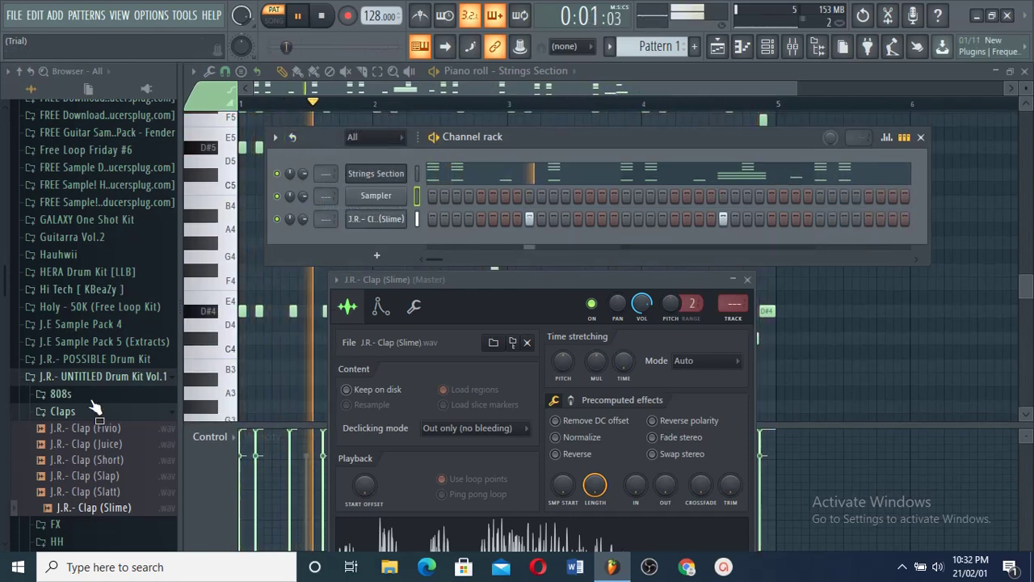
scroll(89, 400, "down", 5)
left_click(63, 352)
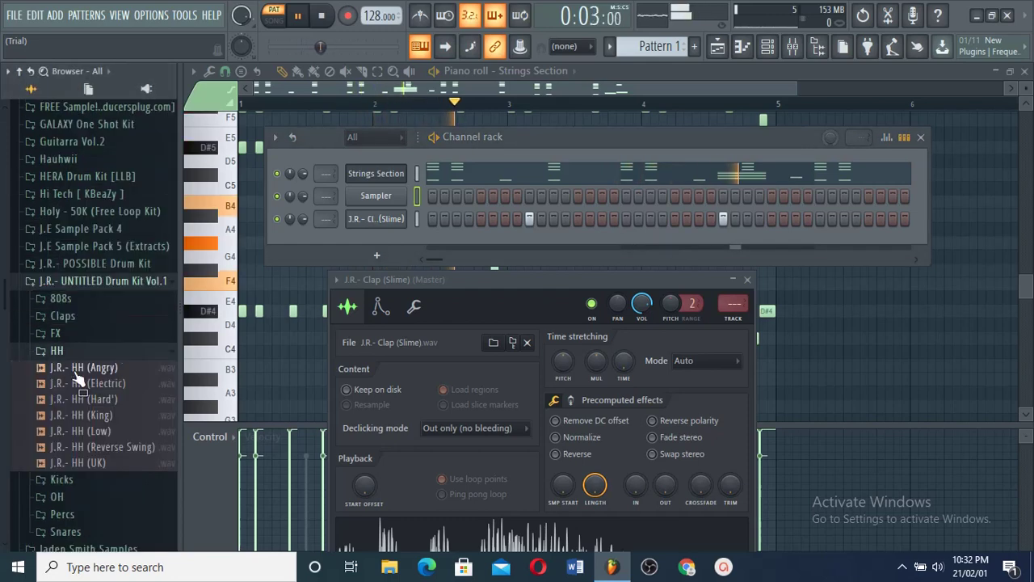
left_click_drag(379, 195, 379, 196)
Fill each 2 steps of the J.R.- HH (Angry) channel and close the clap's channel settings.
right_click(379, 196)
left_click(587, 248)
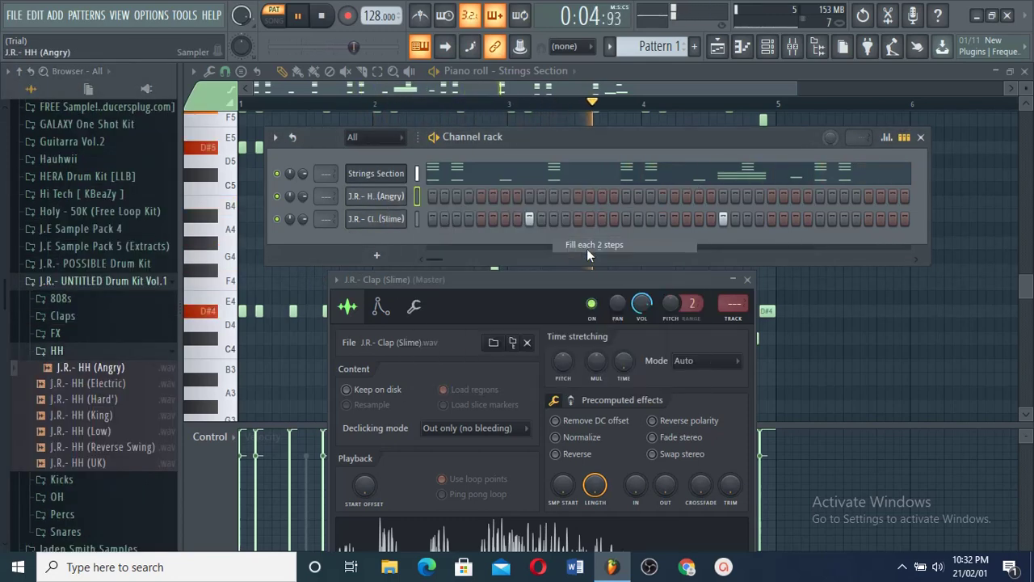
left_click(747, 280)
Load J.R.- 808 (Takeoff) as a channel and place D#4 notes on steps 1 and 7 of bars 1 and 3.
left_click(93, 299)
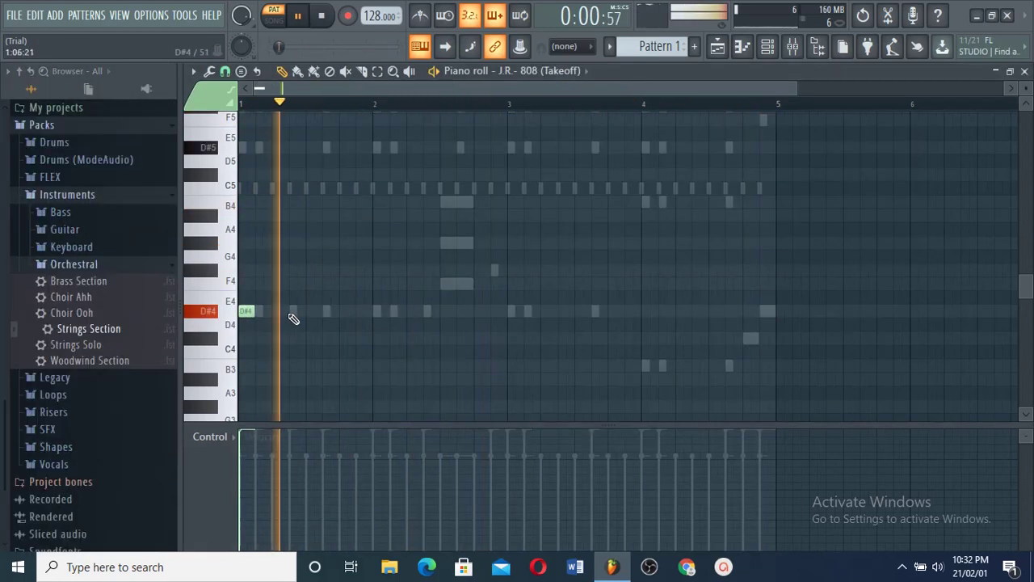
left_click(293, 313)
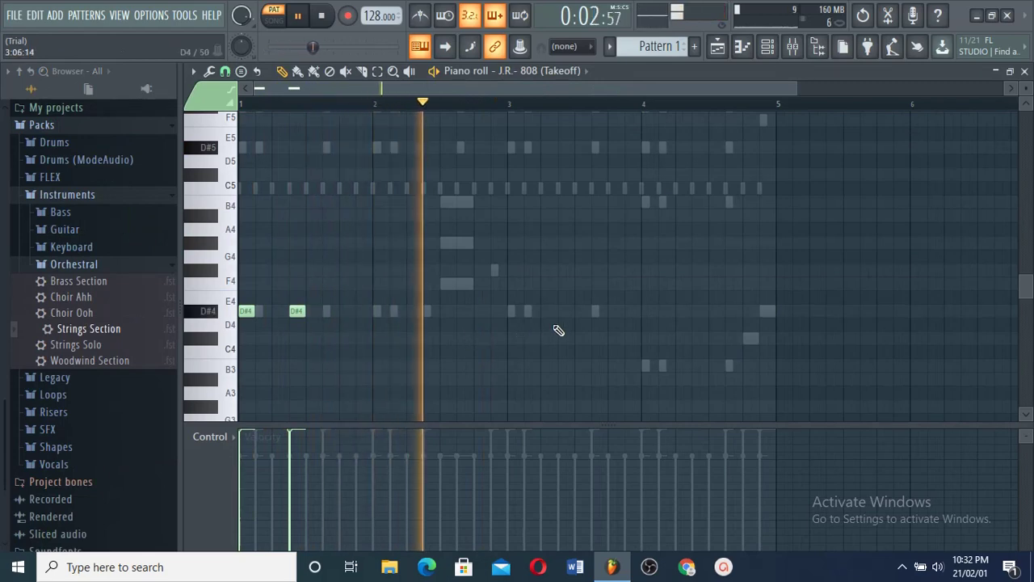
left_click(517, 311)
left_click(576, 312)
right_click(575, 311)
Raise the four 808 notes one octave to D#5 and play the pattern.
key("space")
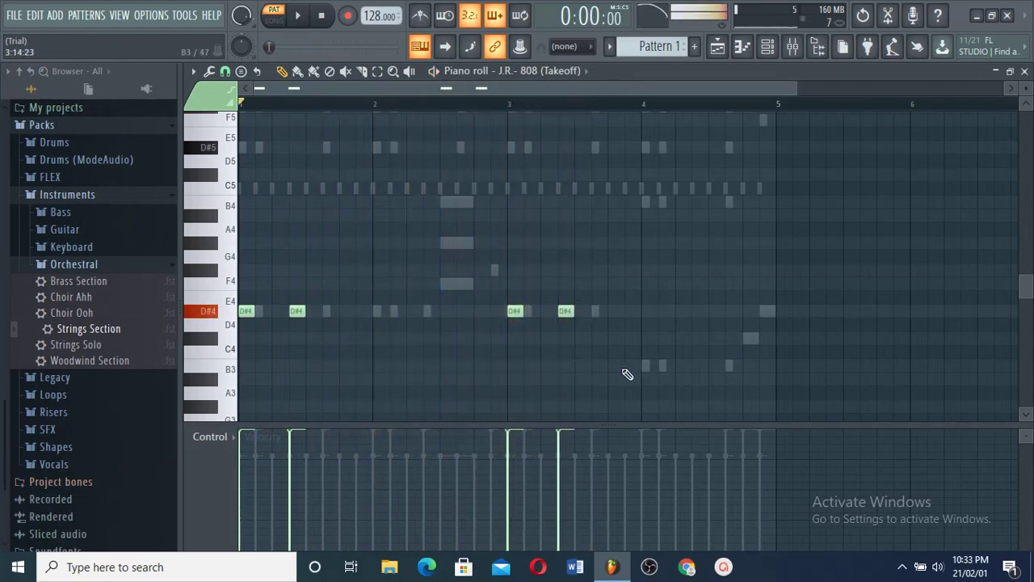
key("space")
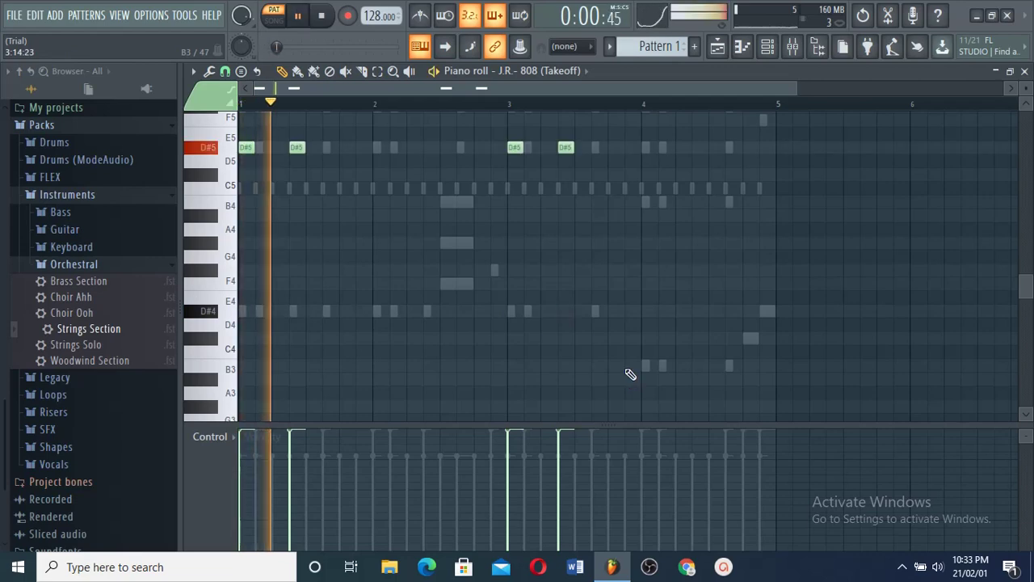
scroll(630, 374, "up", 3)
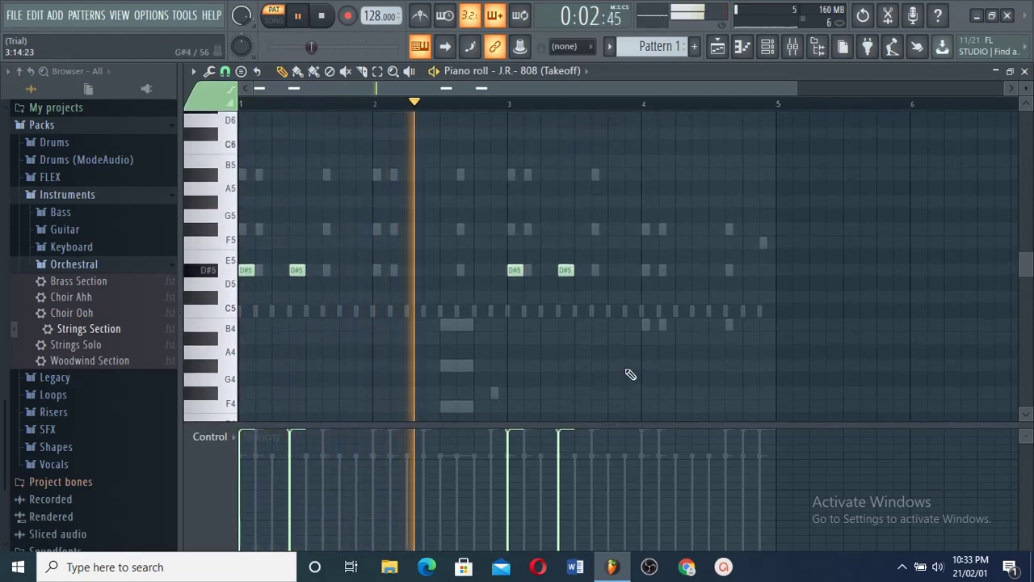
scroll(631, 374, "down", 2)
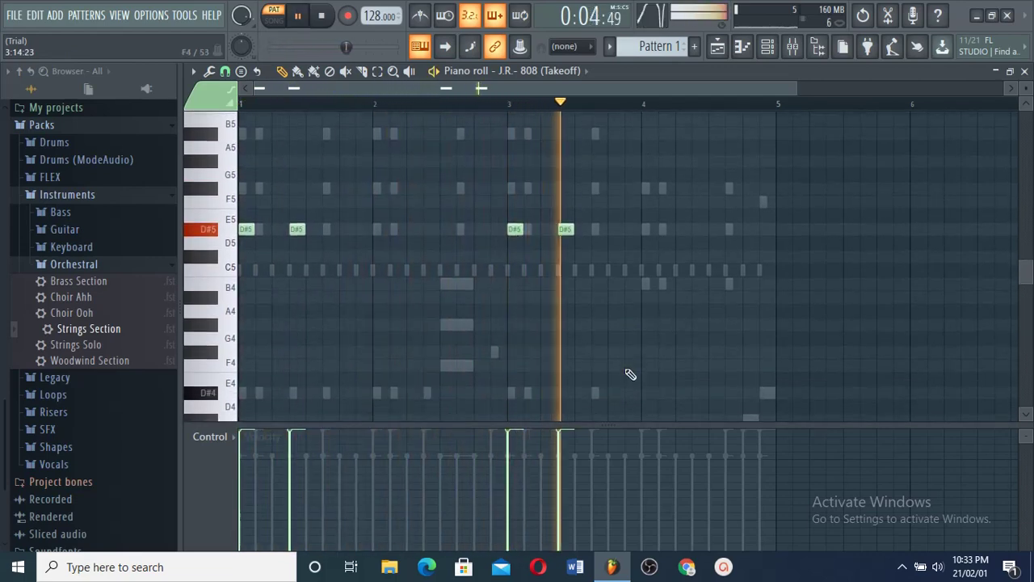
key("space")
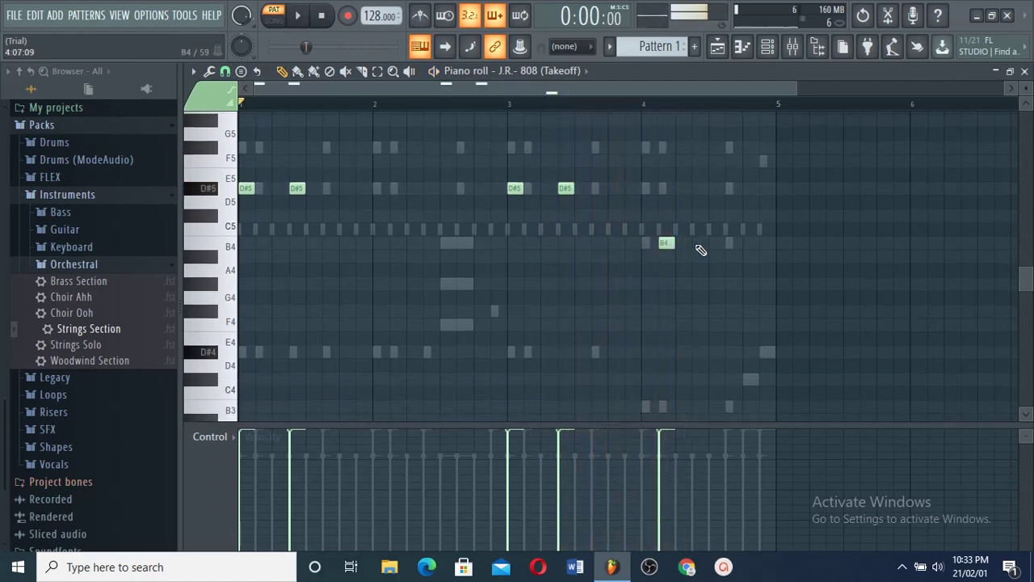
Remove the 808's B4 on step 3 of bar 4 and place B4 notes on steps 7, 11 and 15.
key("space")
right_click(666, 244)
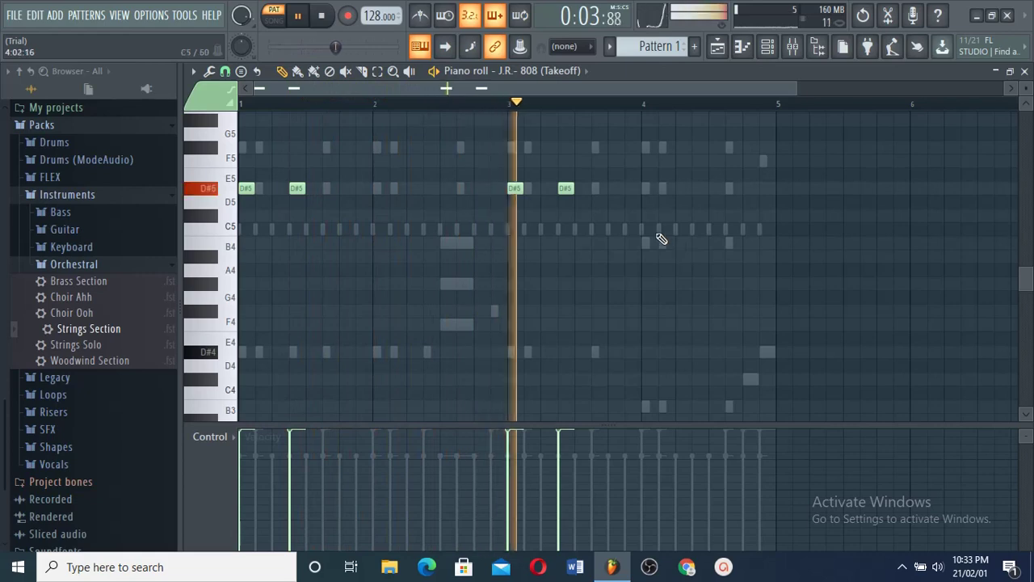
left_click(698, 243)
left_click(731, 244)
left_click(766, 243)
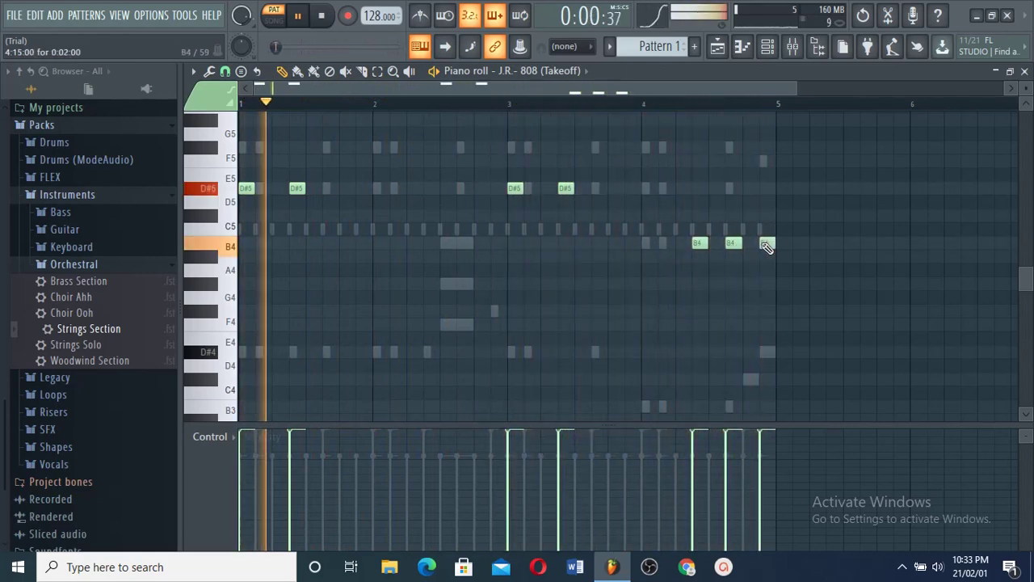
Inspect the miscellaneous and sample settings of the J.R.- 808 (Takeoff) channel and play the pattern.
key("space")
left_click(276, 168)
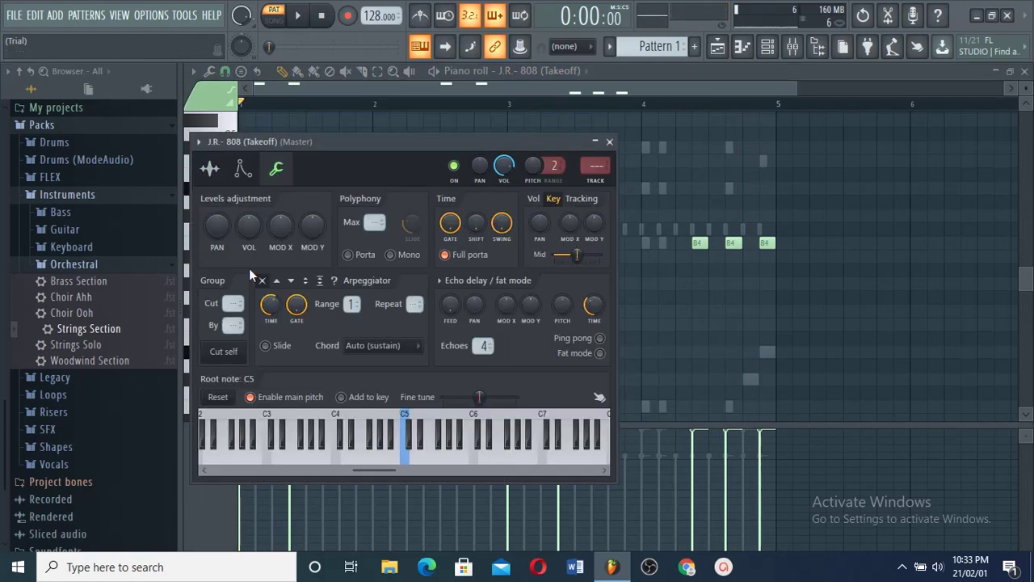
left_click(210, 170)
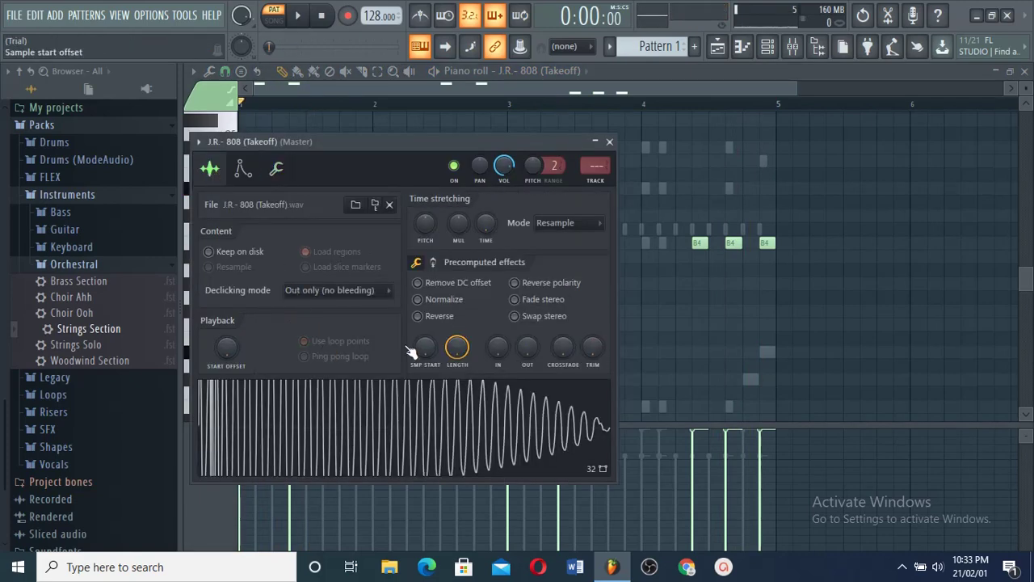
key("space")
right_click(685, 372)
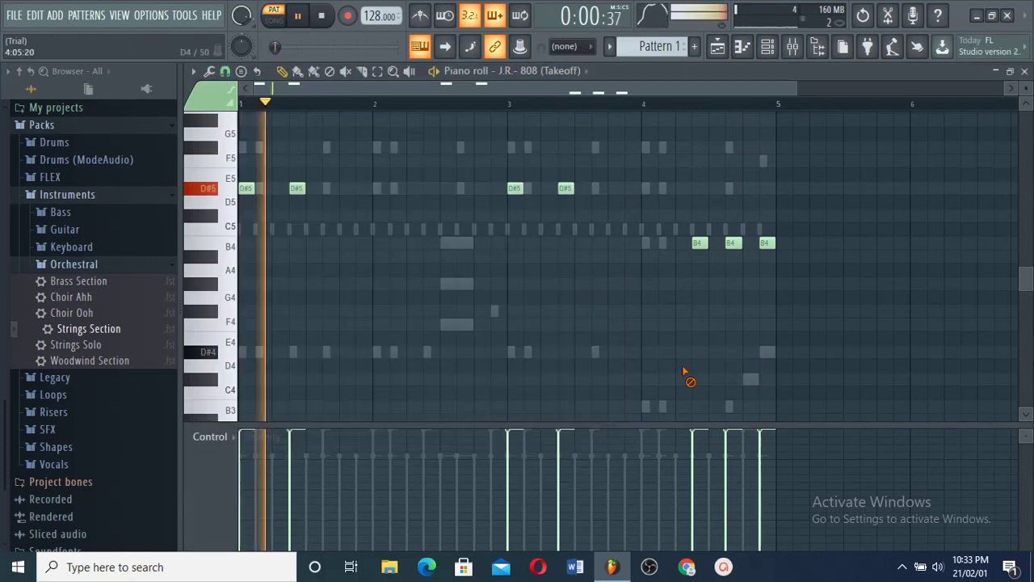
right_click(555, 74)
right_click(712, 165)
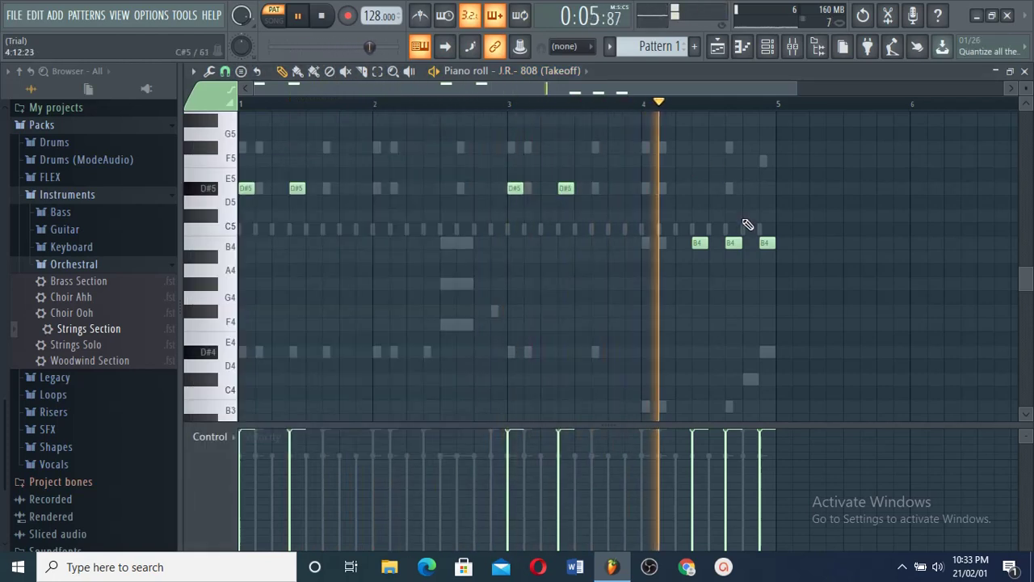
Remove the 808's B4 on step 15 of bar 4 and restart playback.
key("space")
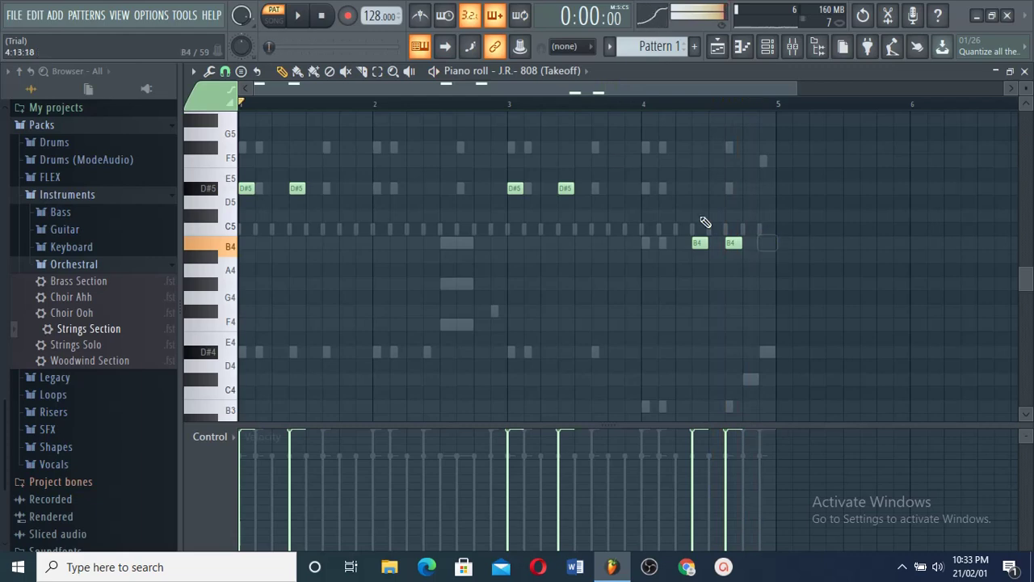
key("space")
Try an F#5 on step 1 of bar 4 during playback and remove it.
left_click(649, 147)
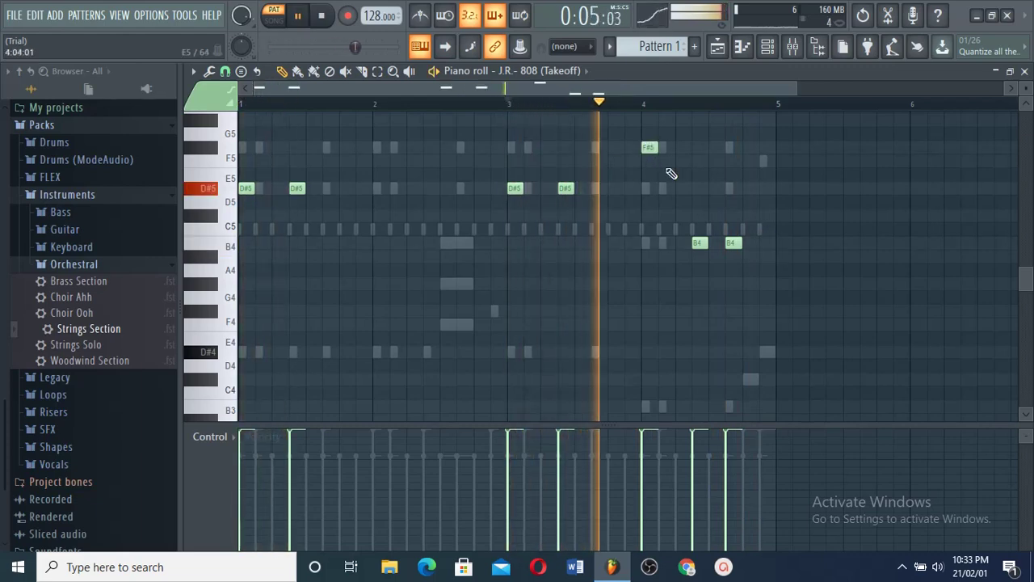
key("space")
right_click(651, 149)
Place an F#5 on step 3 of bar 4 in the 808 part while the pattern plays.
key("space")
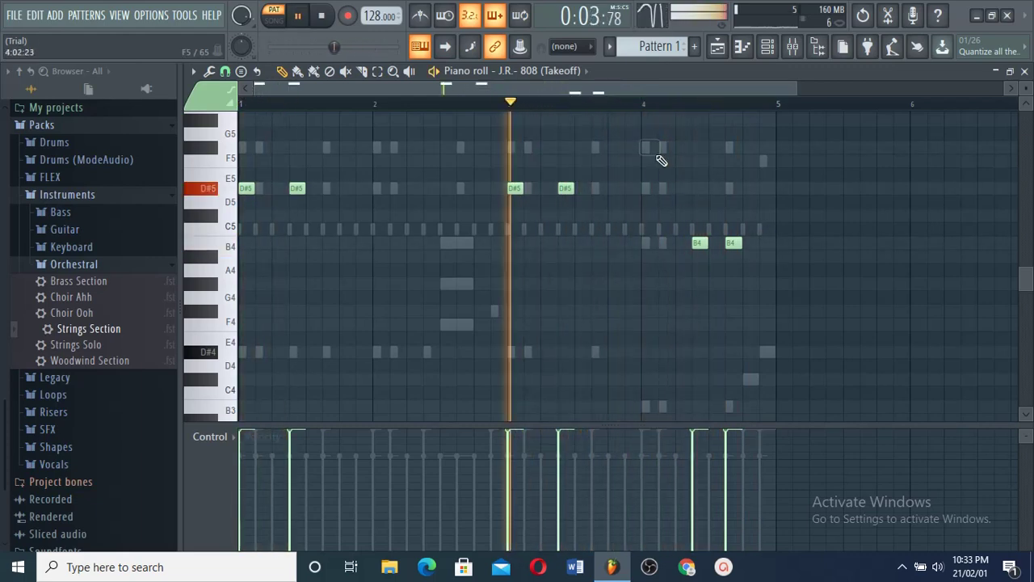
left_click(662, 149)
scroll(678, 206, "down", 2)
scroll(675, 229, "up", 3)
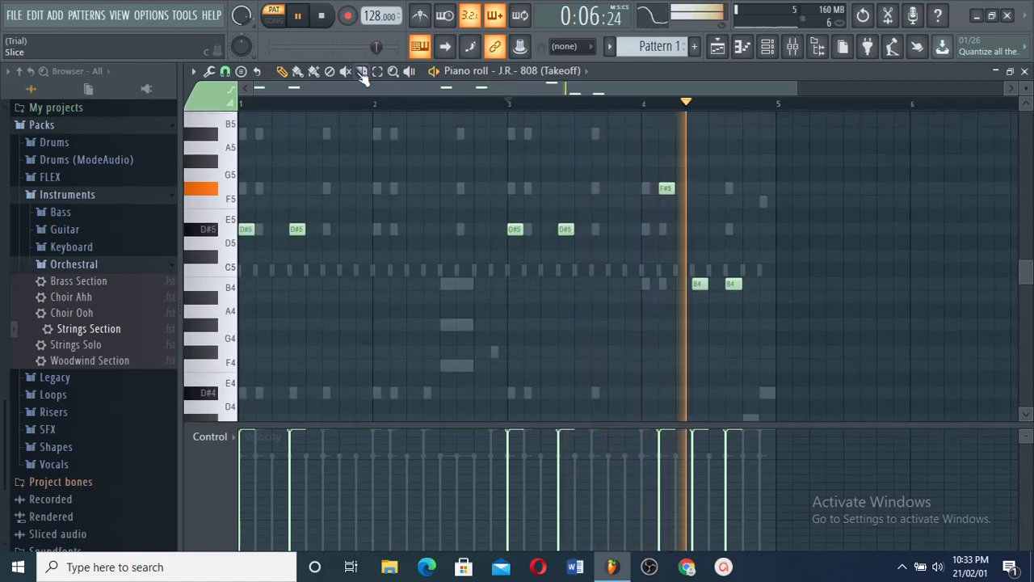
Stop playback, try the 1/3 step snap in the piano roll, and set the snap to 1/4 beat.
key("space")
left_click(224, 71)
left_click(256, 185)
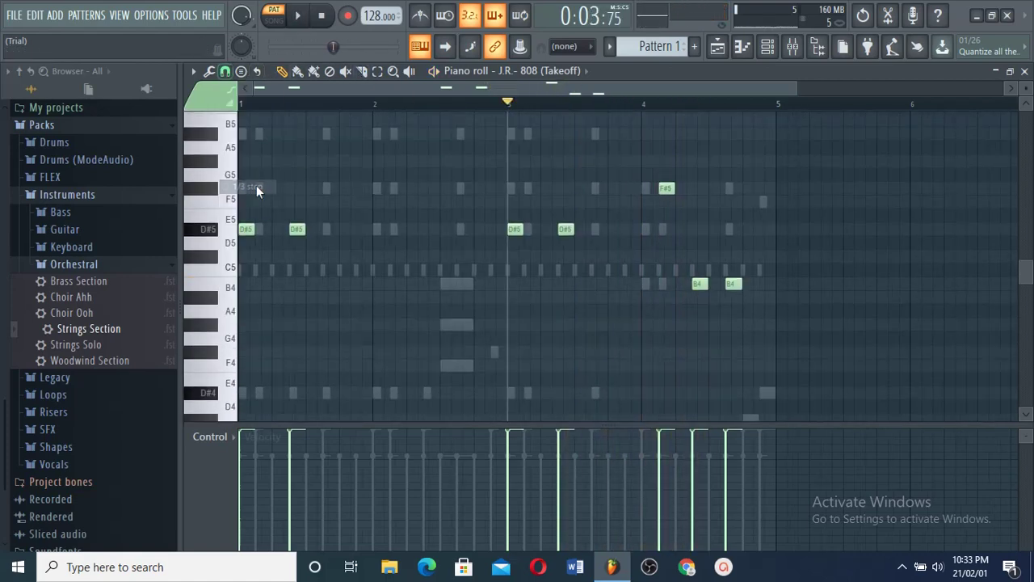
left_click(225, 71)
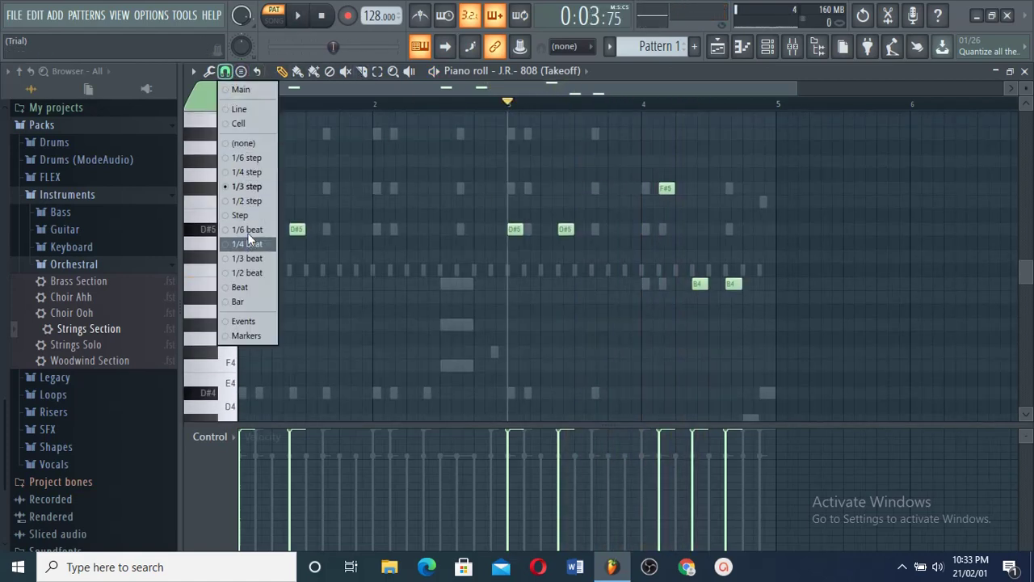
left_click(248, 235)
Shorten the F#5 in bar 4 to one step and add one-step F#5 notes on steps 4 and 5.
scroll(685, 112, "up", 3)
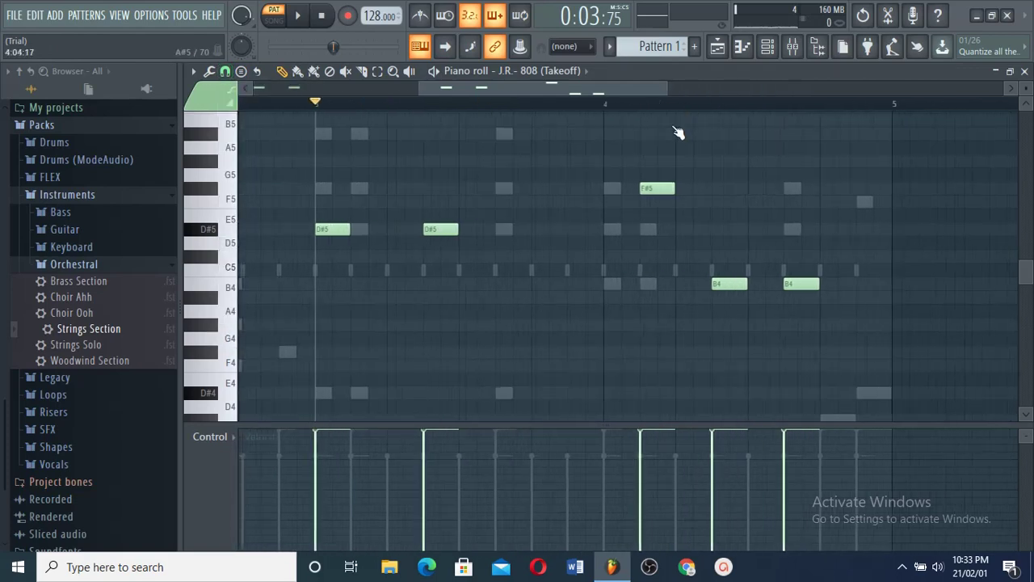
left_click(671, 193)
key("space")
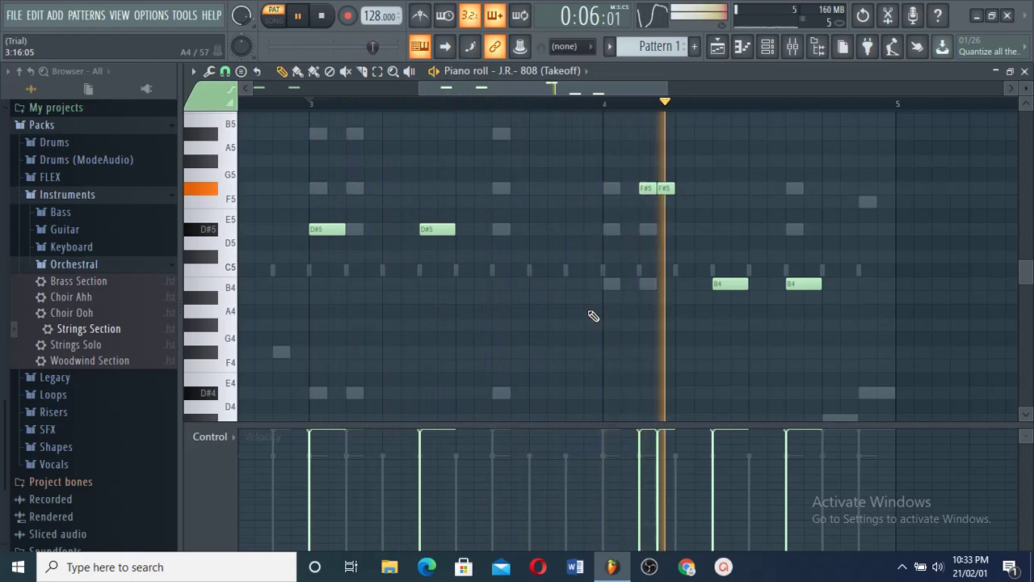
key("space")
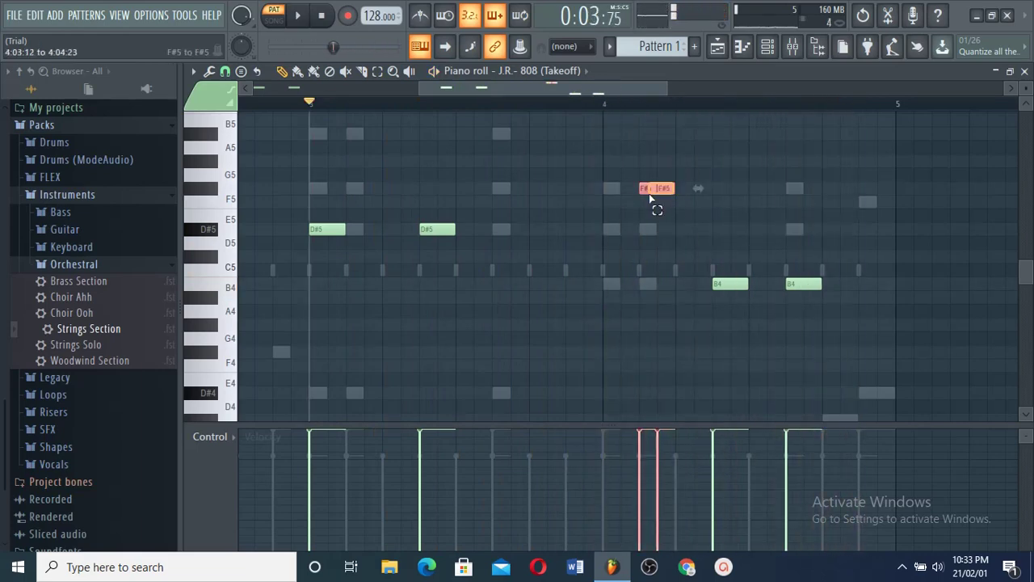
key("space")
left_click(683, 189)
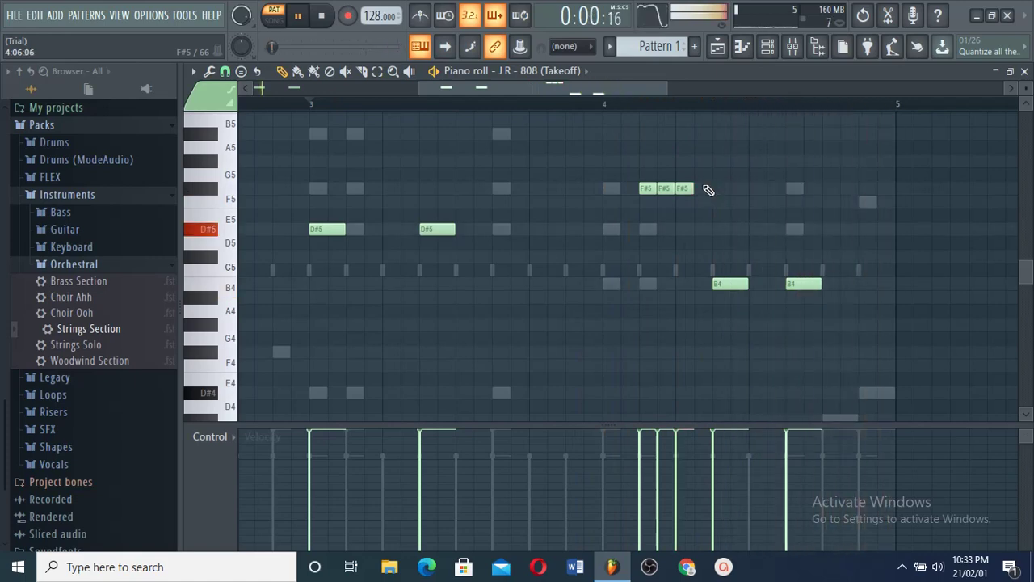
Try a fourth F#5 on step 6 of bar 4, play from bar 4, and delete it.
key("space")
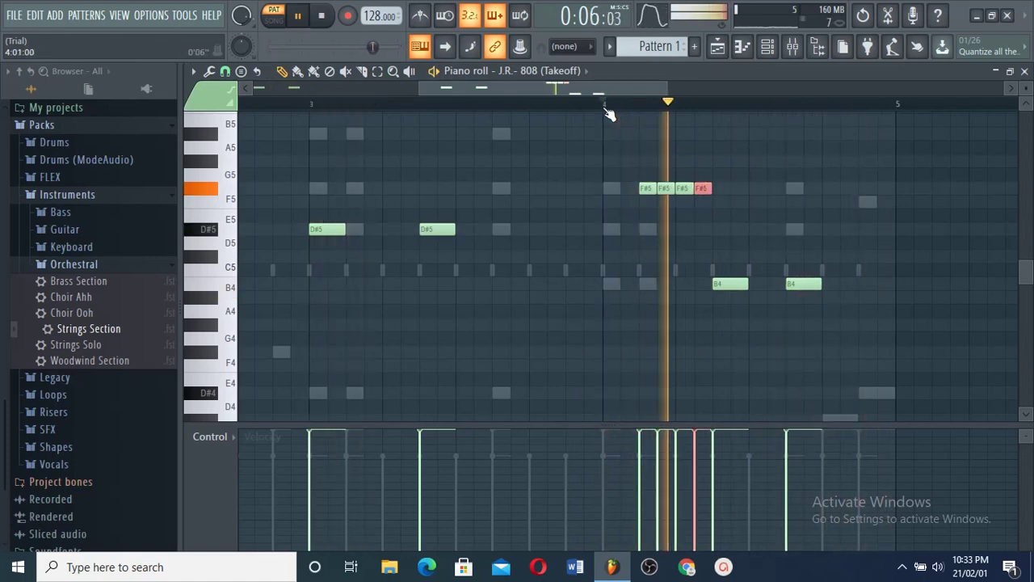
key("space")
key("Delete")
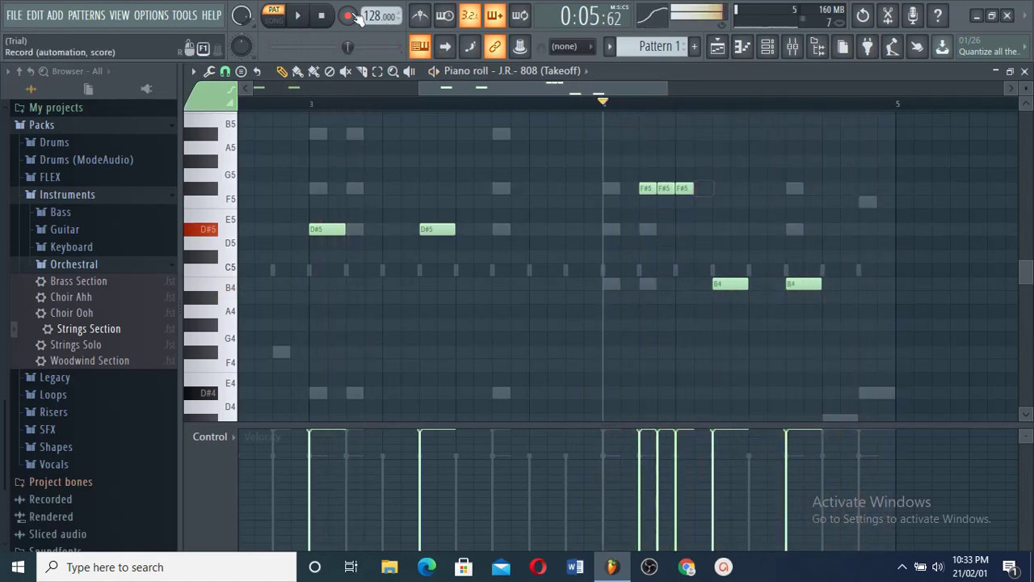
Lengthen each 808 note to reach the one after it, and extend the last B4 to the end of bar 4.
scroll(530, 84, "down", 5)
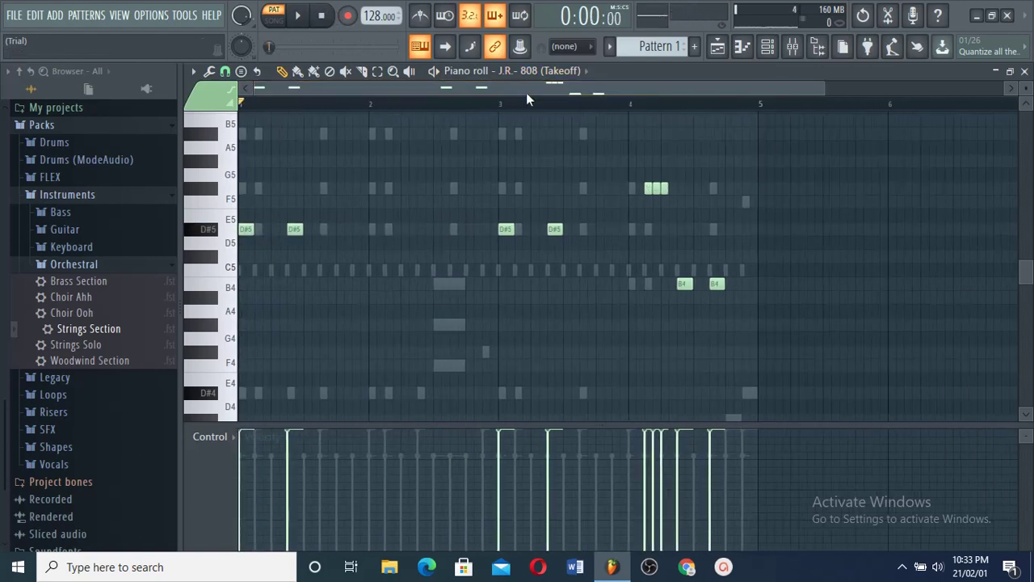
key("space")
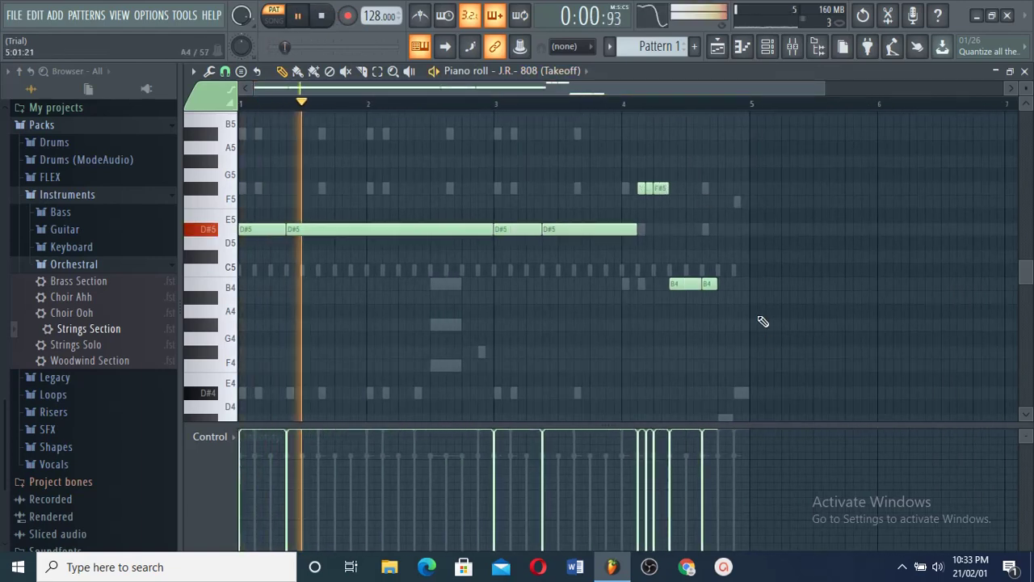
left_click(751, 285)
left_click_drag(716, 284, 750, 286)
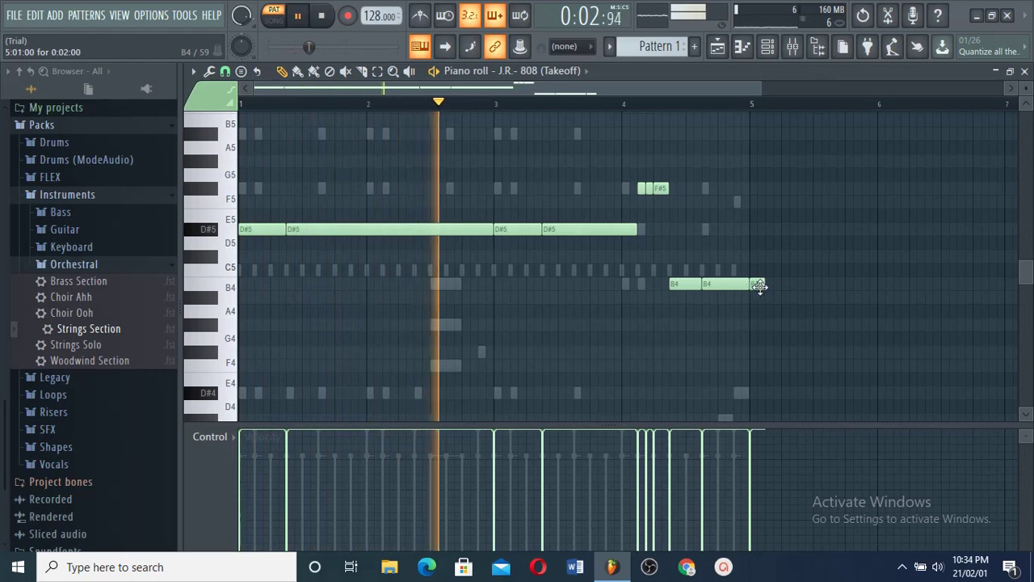
right_click(760, 286)
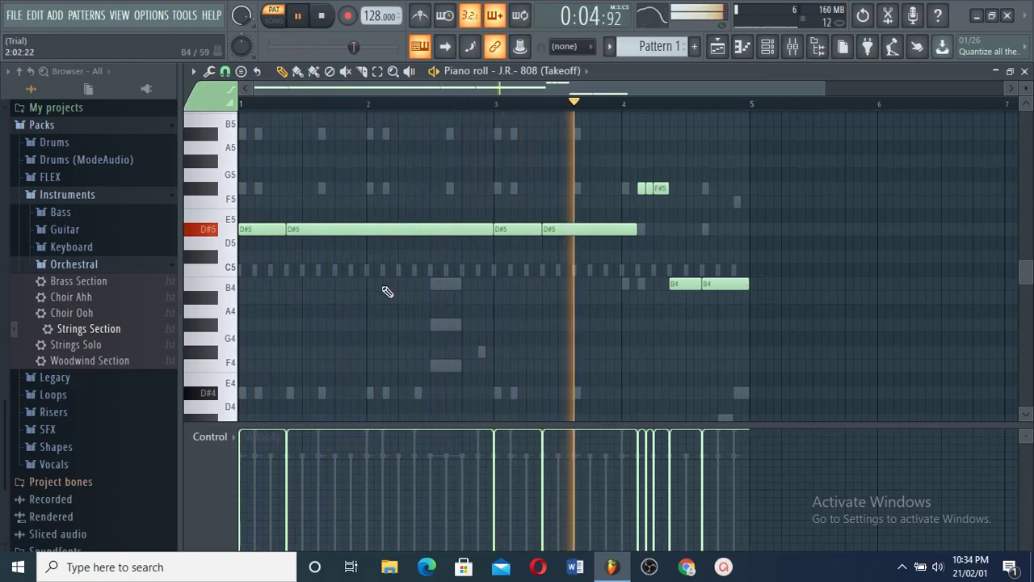
Set the snap to 1/2 beat, trim the D#5 in bar 2, and add a two-step B5 808 note from step 13 of bar 2.
left_click(227, 73)
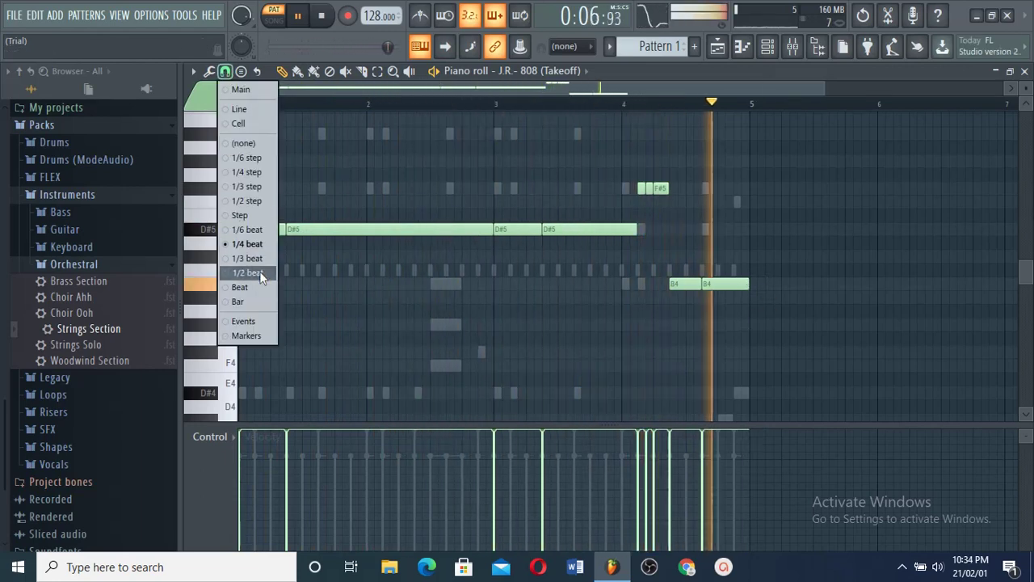
left_click(241, 241)
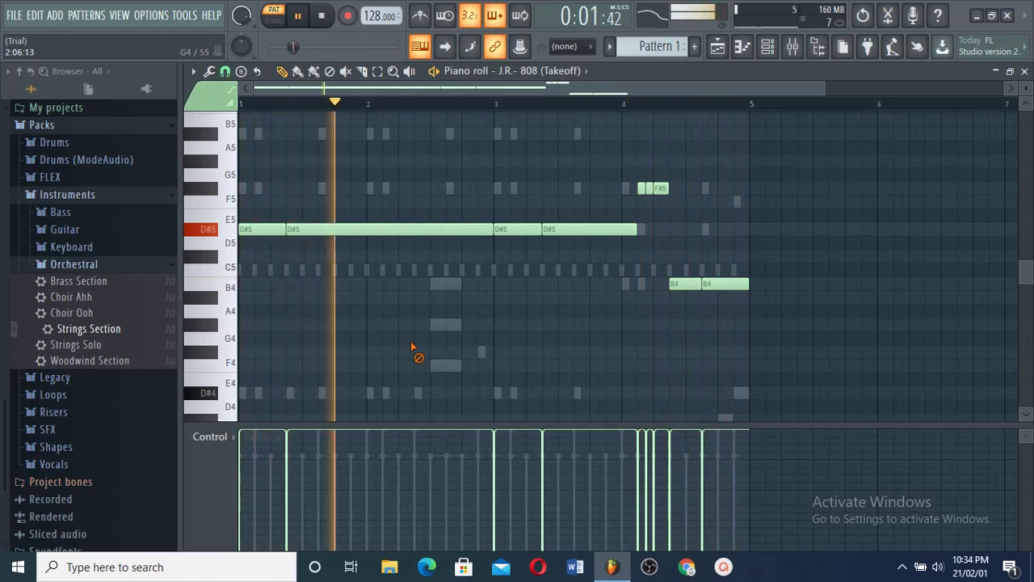
left_click(470, 284)
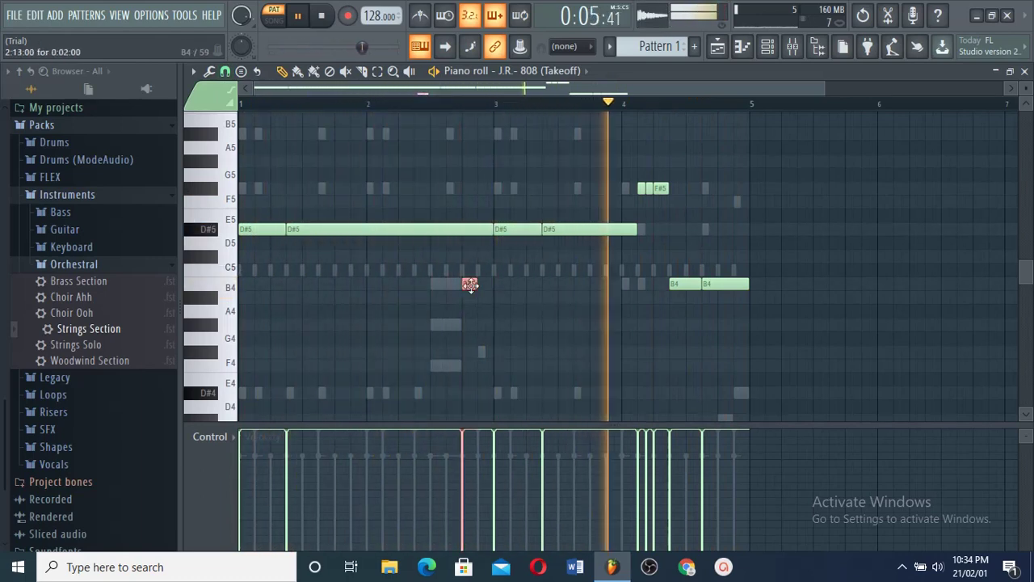
key("ctrl+Up")
scroll(473, 289, "down", 2)
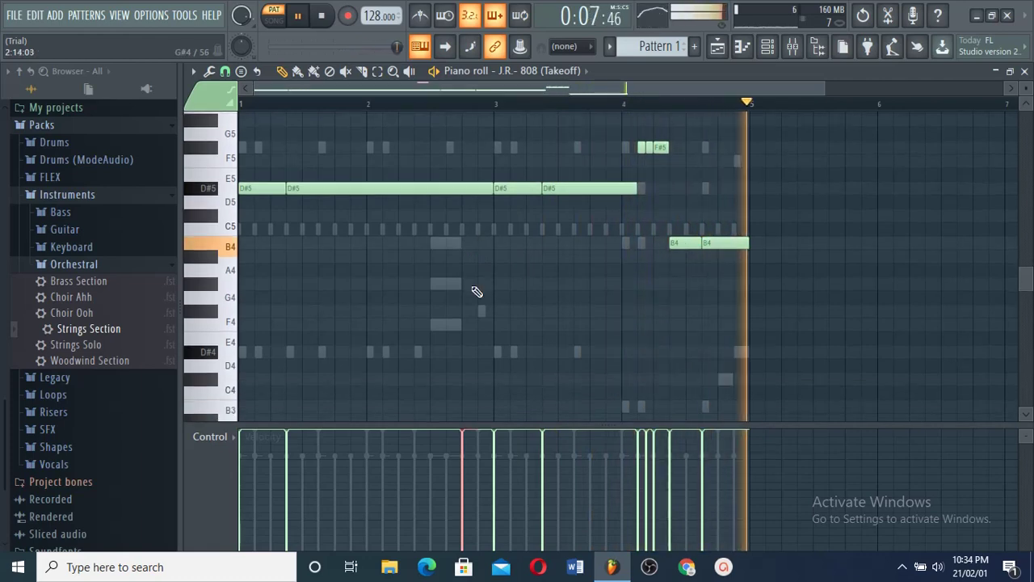
scroll(476, 292, "up", 2)
scroll(476, 291, "up", 1)
key("ctrl+d")
key("ctrl+l")
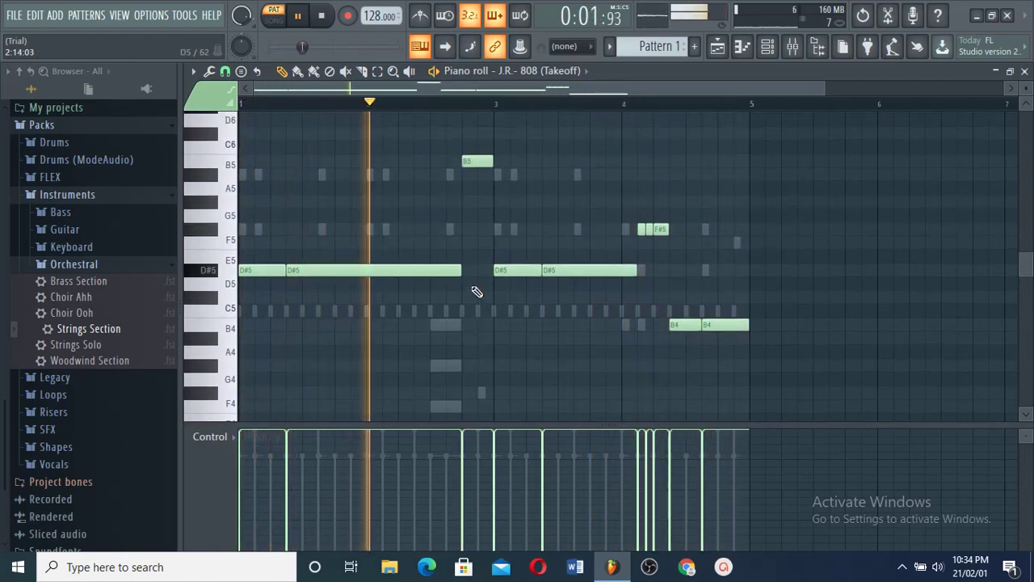
right_click(471, 288)
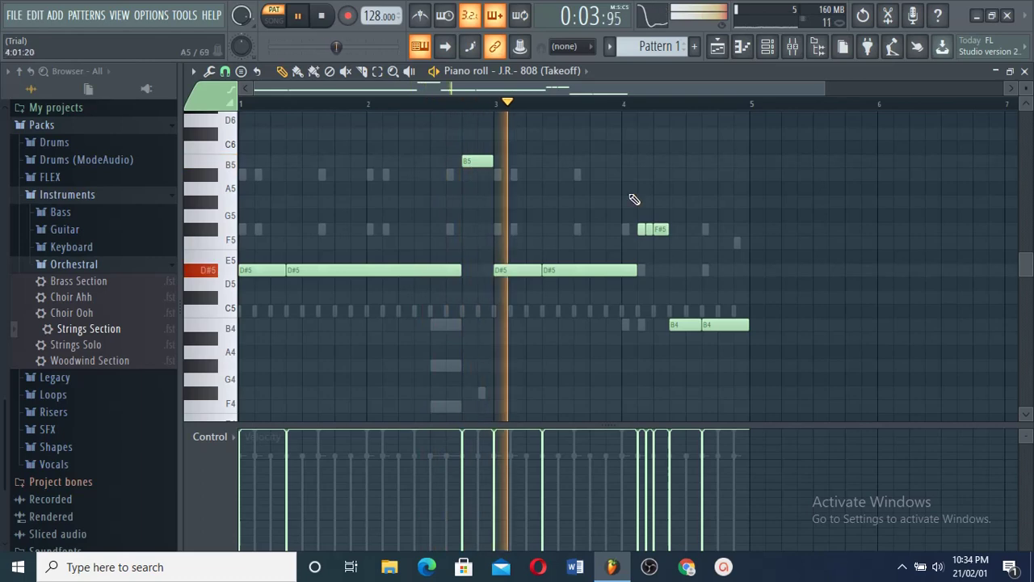
Add OH (Drill) and OH (Classic) from the J.R.- UNTITLED Drum Kit Vol.1 as channels, with a Drill hit on step 1.
left_click(766, 48)
scroll(68, 340, "up", 5)
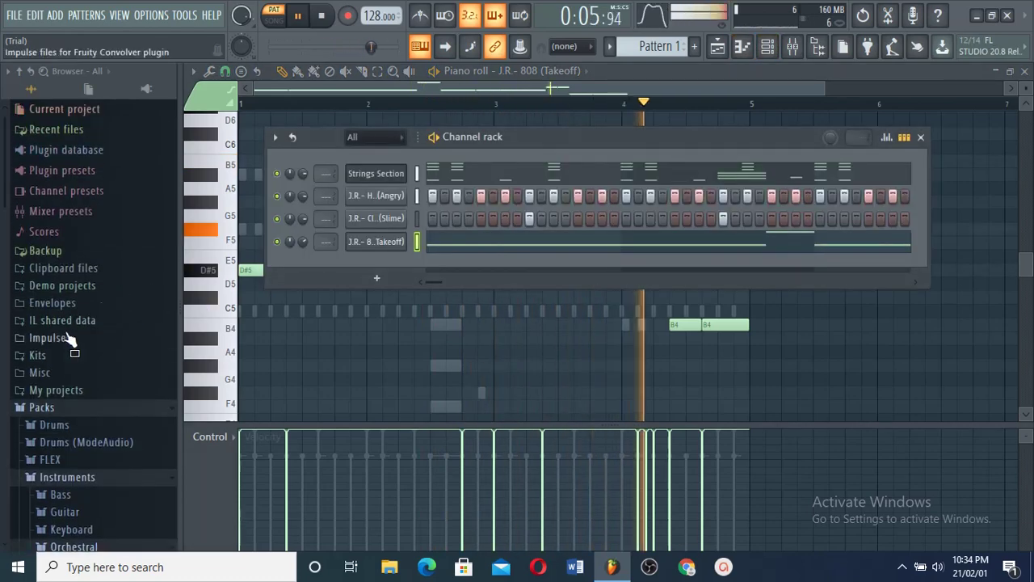
left_click(56, 357)
scroll(65, 388, "down", 15)
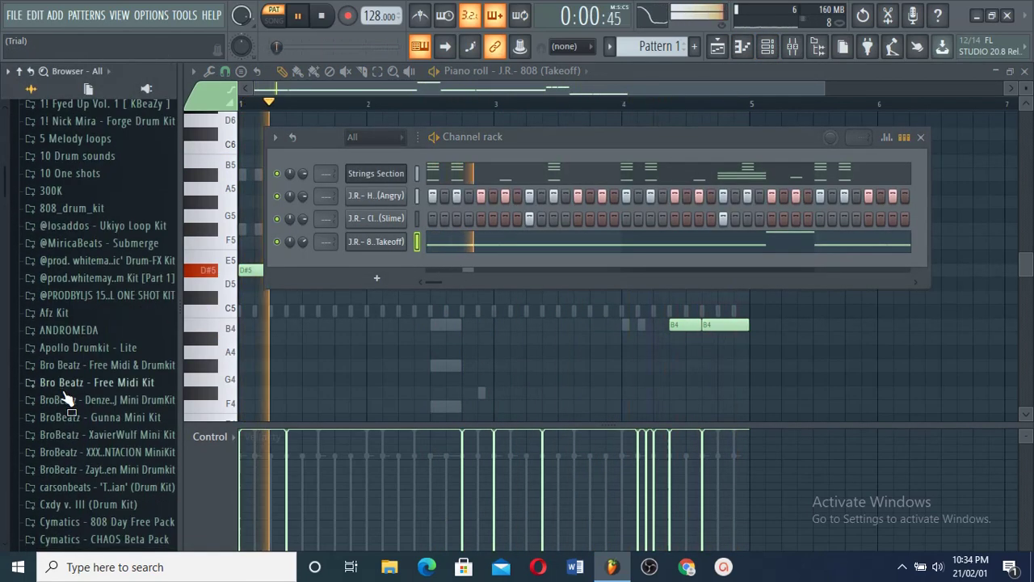
scroll(69, 380, "down", 4)
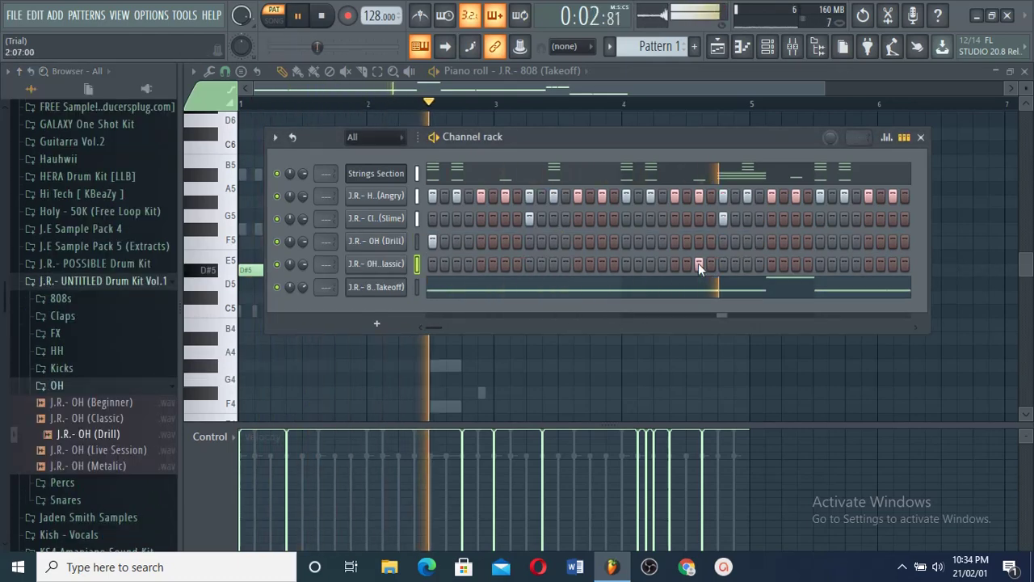
Place OH (Classic) hits on steps 21, 33, 39 and 51, and OH (Drill) hits on steps 29 and 59, checking during playback.
left_click(676, 264)
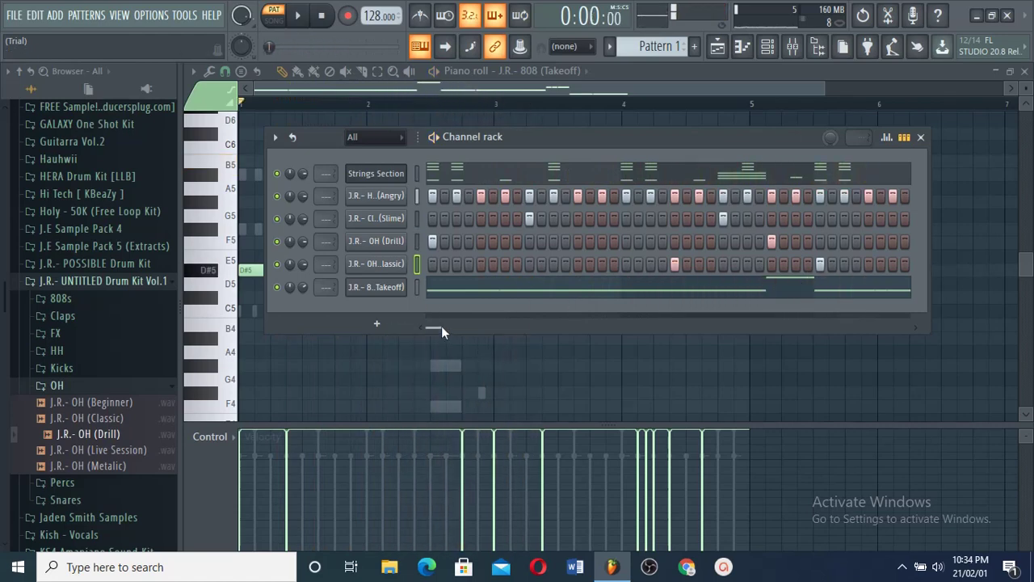
left_click_drag(441, 326, 452, 330)
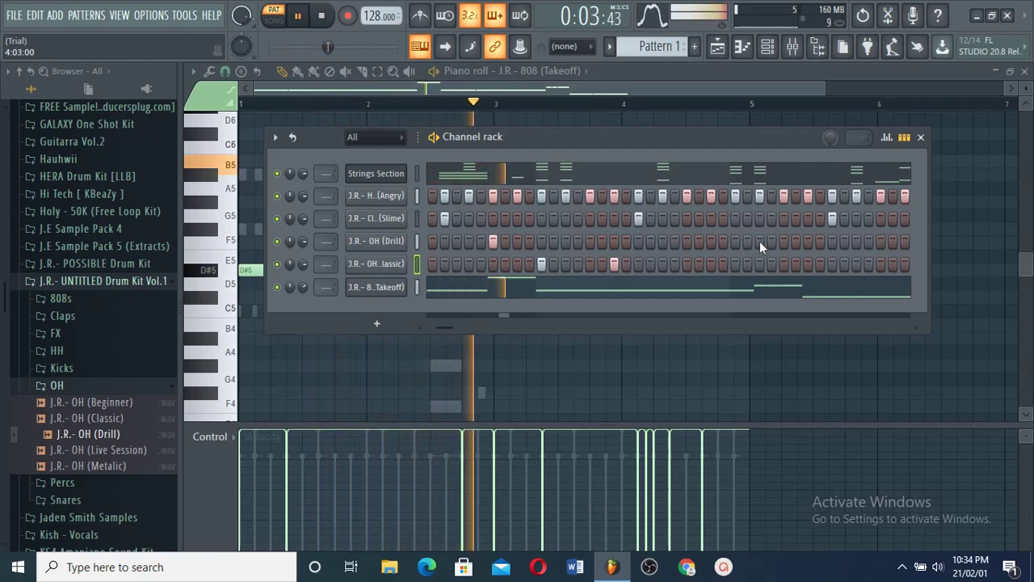
left_click(758, 263)
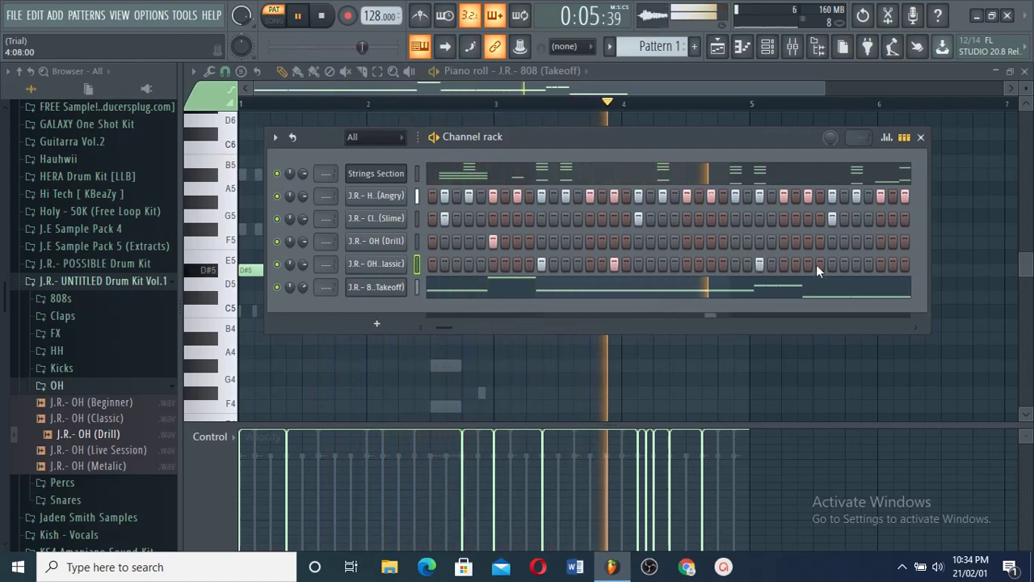
left_click(808, 263)
key("space")
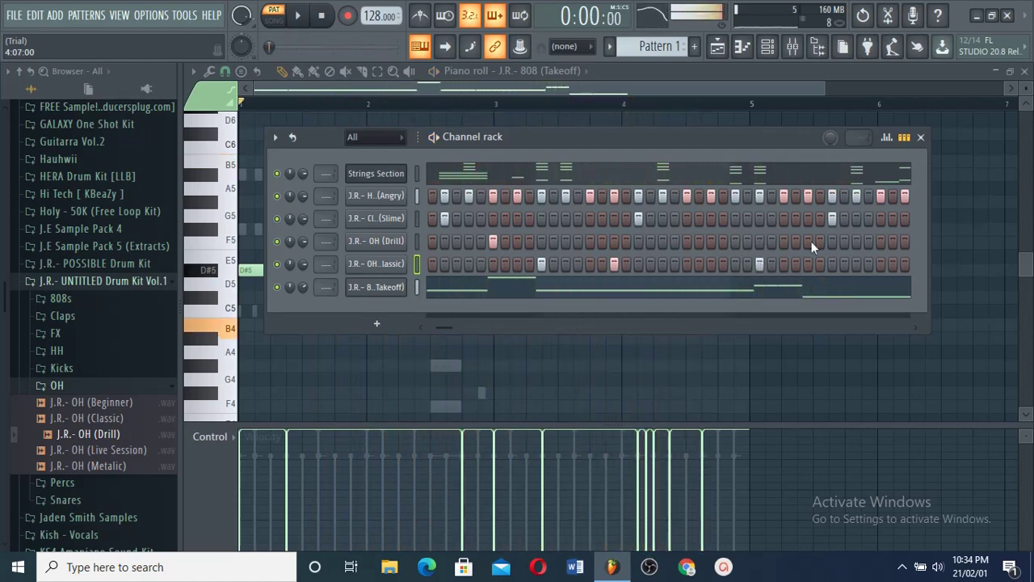
key("space")
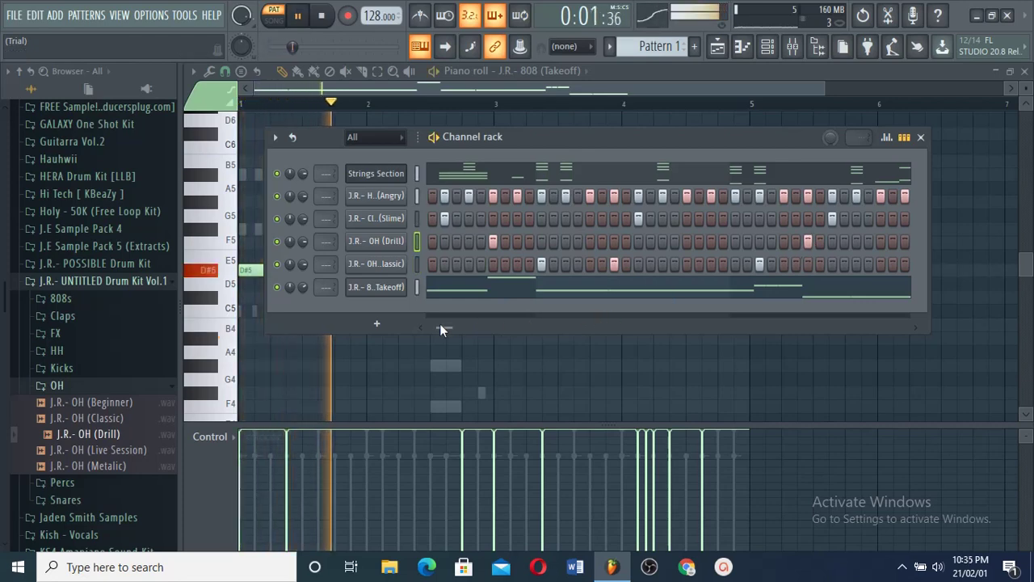
left_click_drag(440, 325, 442, 326)
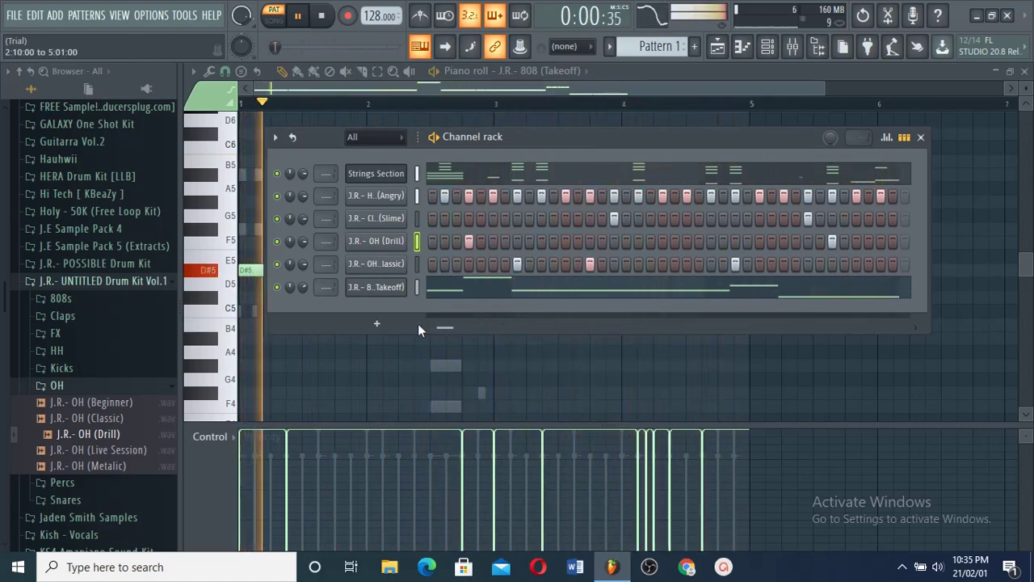
Add J.R.- Snare (Rolling) from the kit's Snares folder as a channel directly below the clap.
left_click(117, 390)
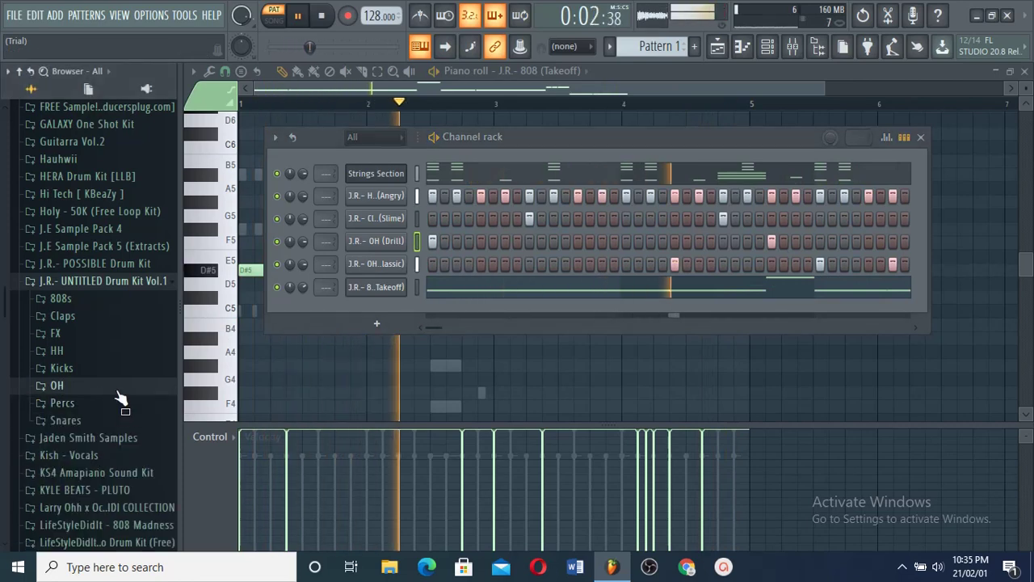
left_click(100, 421)
left_click_drag(119, 544, 307, 352)
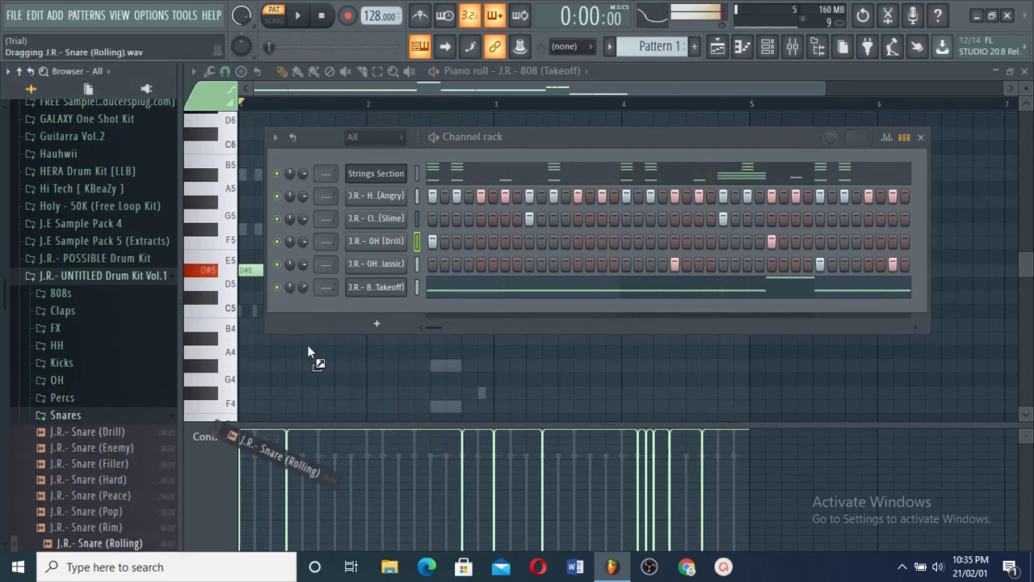
left_click_drag(386, 234, 386, 234)
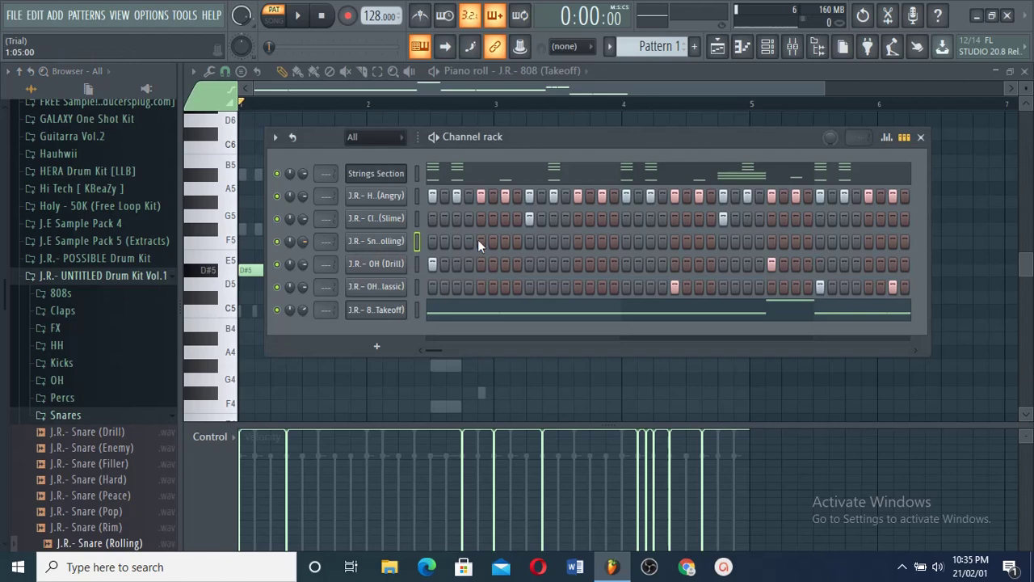
In the Snare (Rolling) piano roll, place C5 notes on steps 5, 6 and 7 of bar 1 and step 11 of bar 2, lowering the last one's velocity.
key("space")
right_click(391, 241)
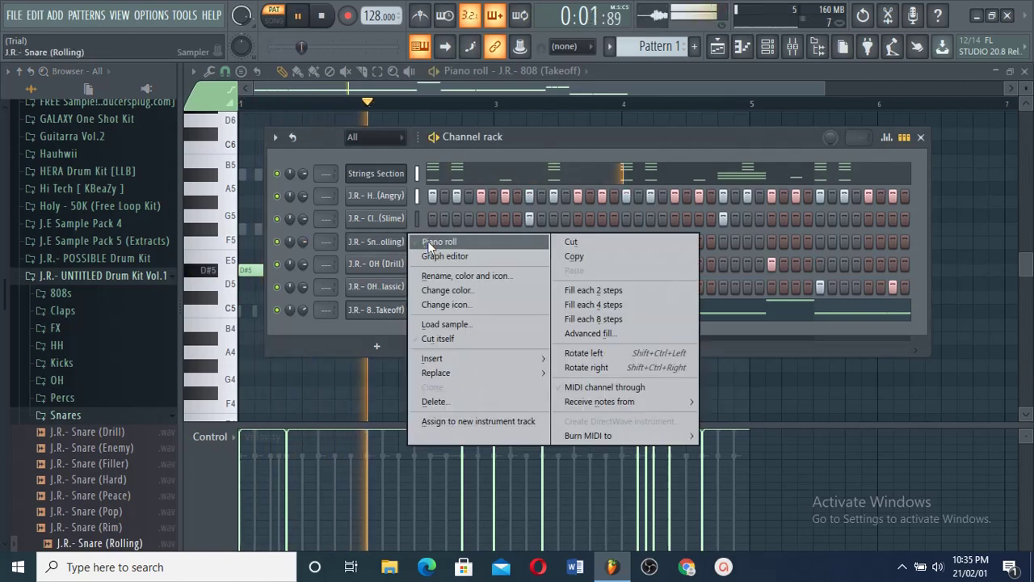
left_click(430, 241)
left_click(453, 312)
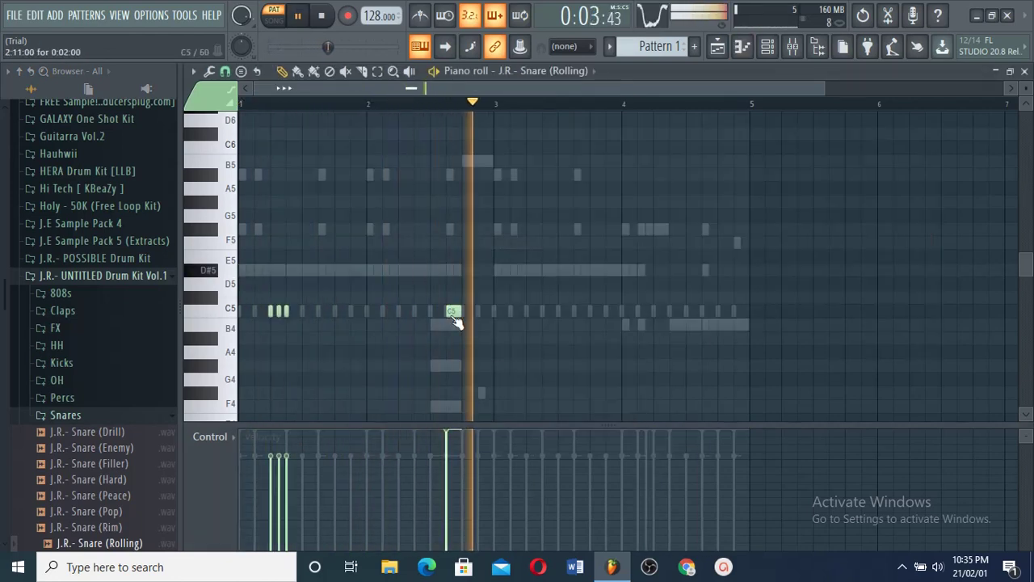
left_click(458, 455)
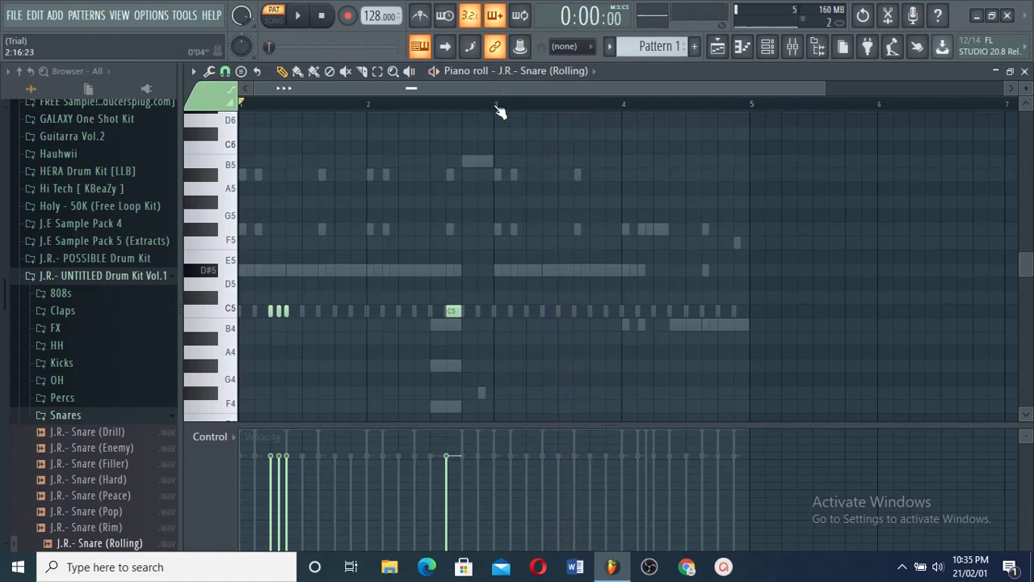
Add C5 snare notes on step 15 of bar 3 and step 3 of bar 4, and extend the three bar 1 notes to one step each.
left_click_drag(499, 111, 3, 149)
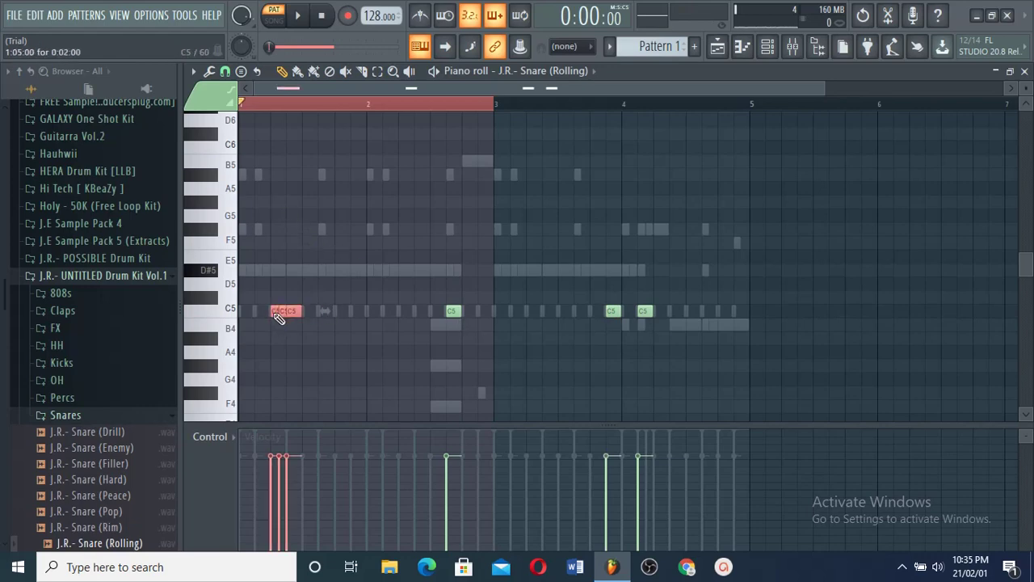
key("ctrl+l")
key("space")
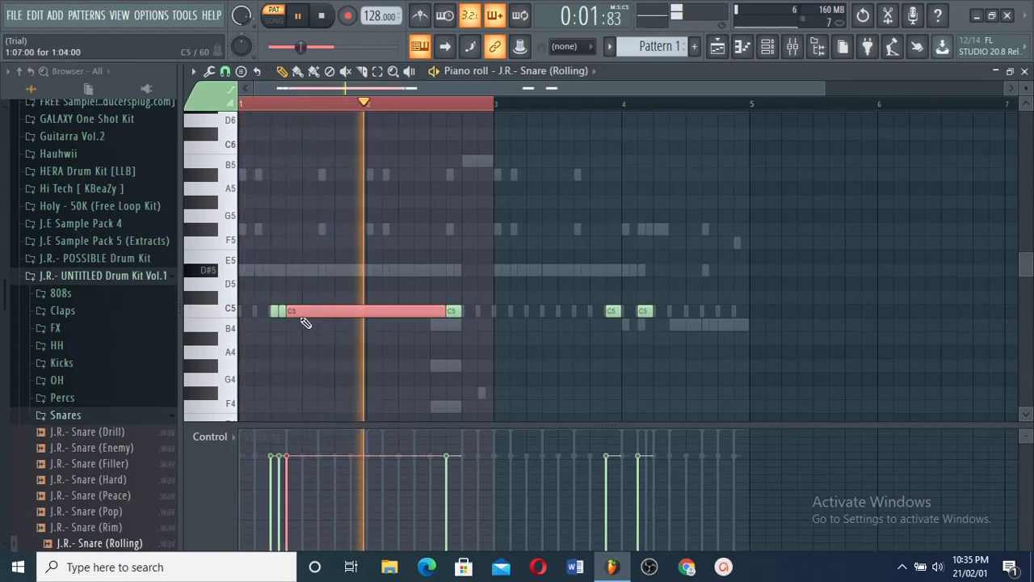
right_click(300, 316)
left_click(282, 314)
key("ctrl+d")
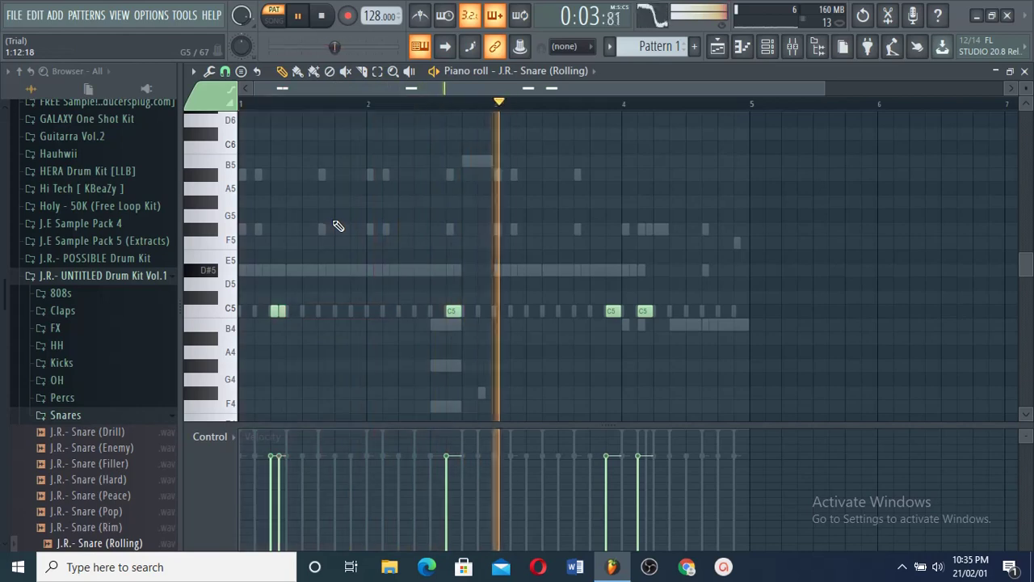
left_click(283, 312, "ctrl")
key("ctrl+b")
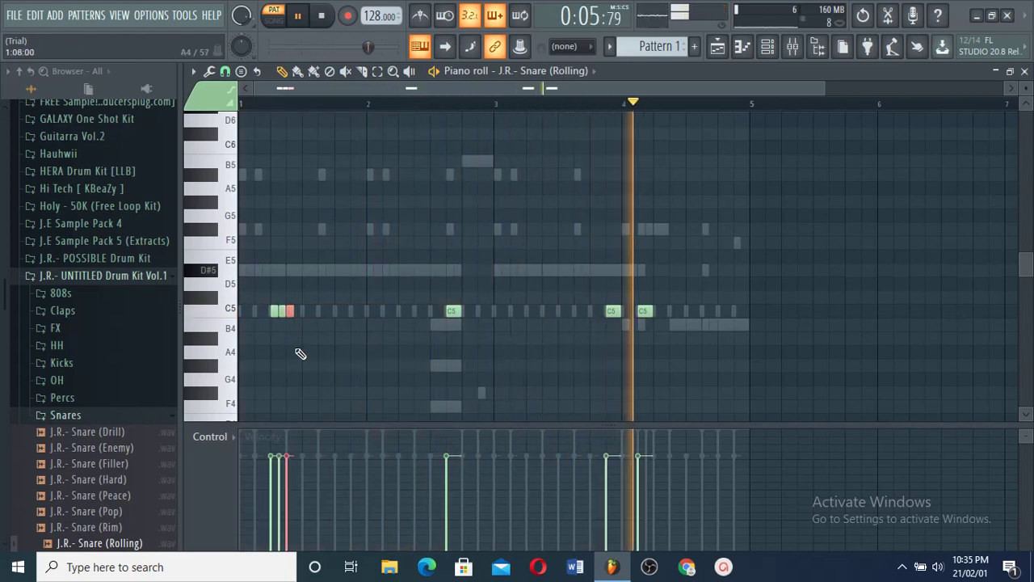
Open the drum kit's Percs folder in place of Snares, and return to the snare's piano roll.
left_click(768, 46)
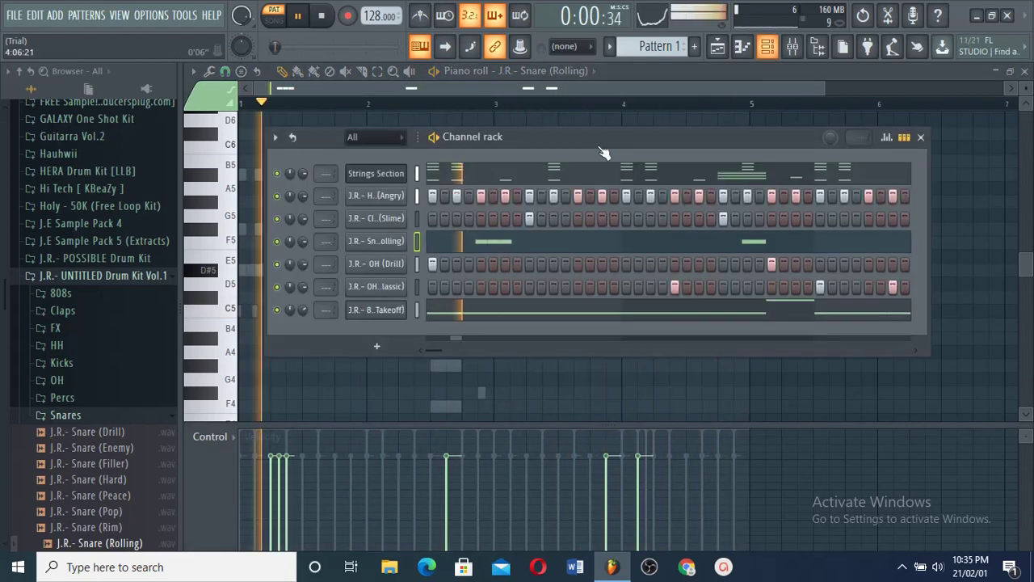
left_click(135, 415)
left_click(113, 398)
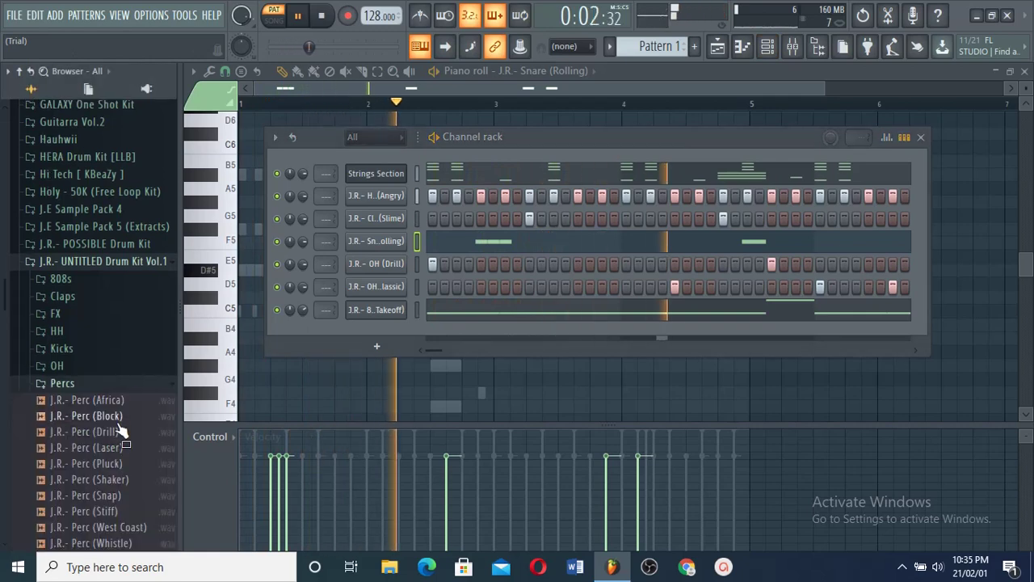
left_click(309, 399)
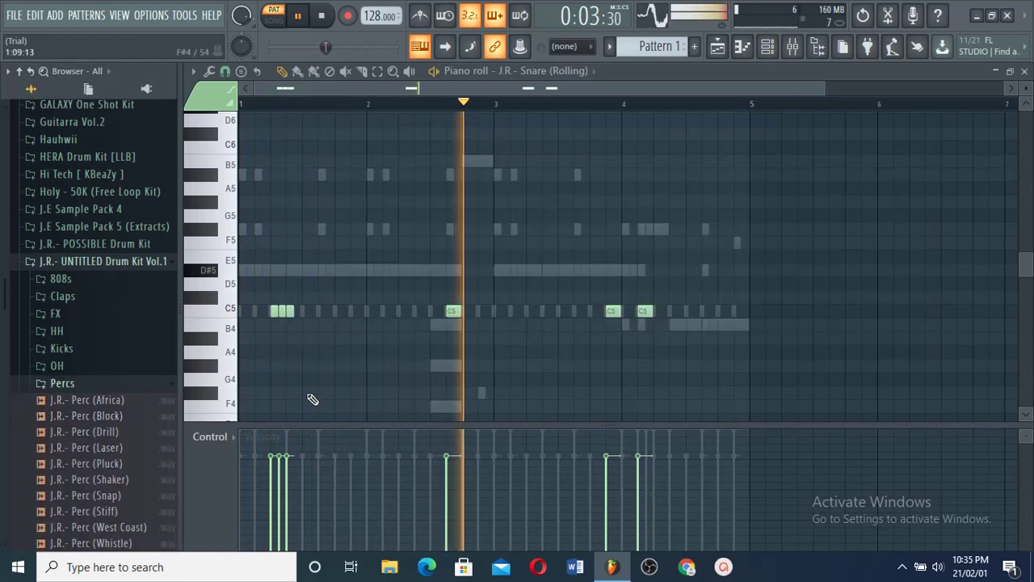
Enable the Snare (Rolling) volume envelope with full hold and no release, and shorten all snare notes using a finer snap.
left_click(579, 73)
left_click(301, 229)
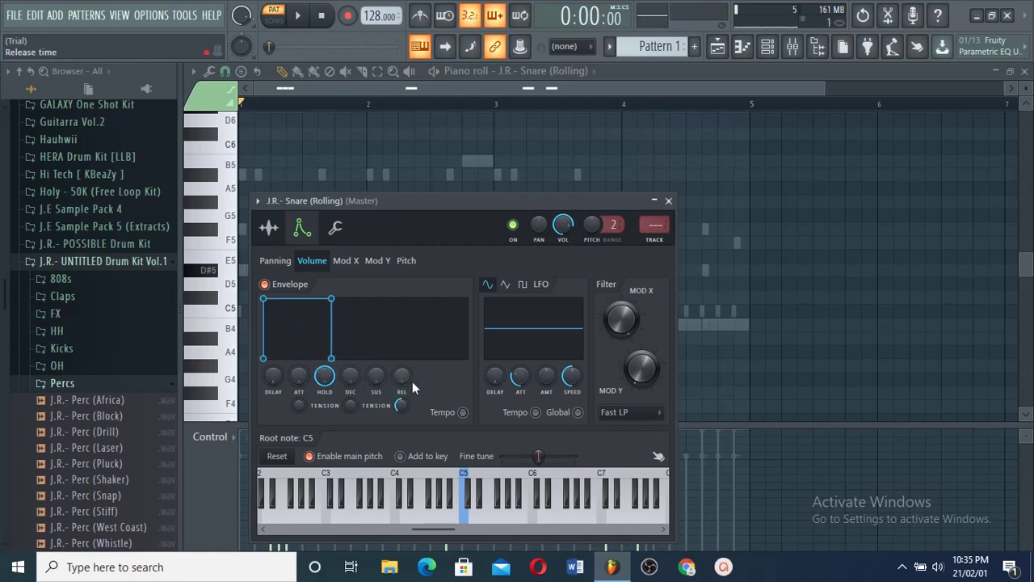
left_click(357, 133)
left_click(225, 71)
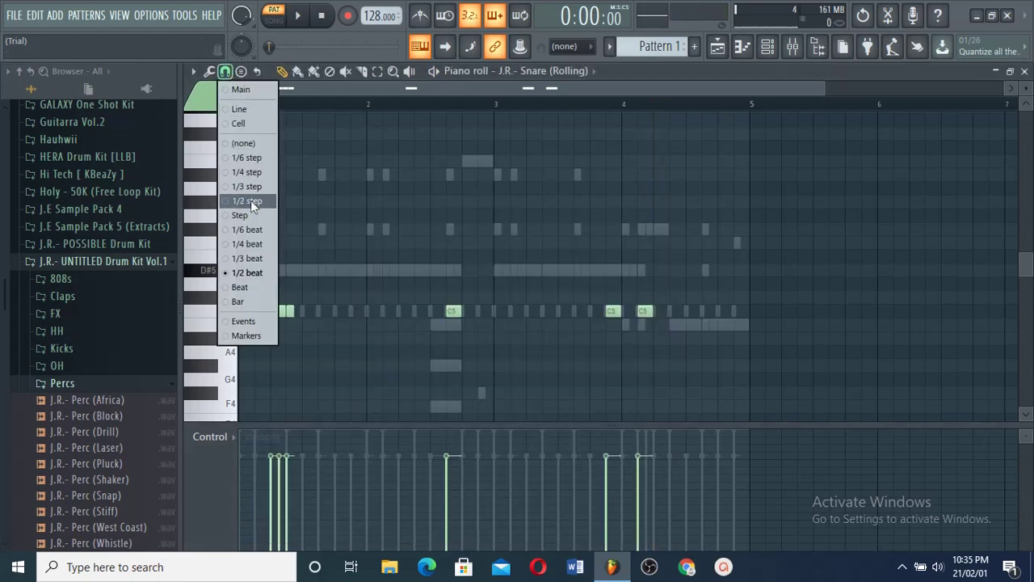
left_click(254, 225)
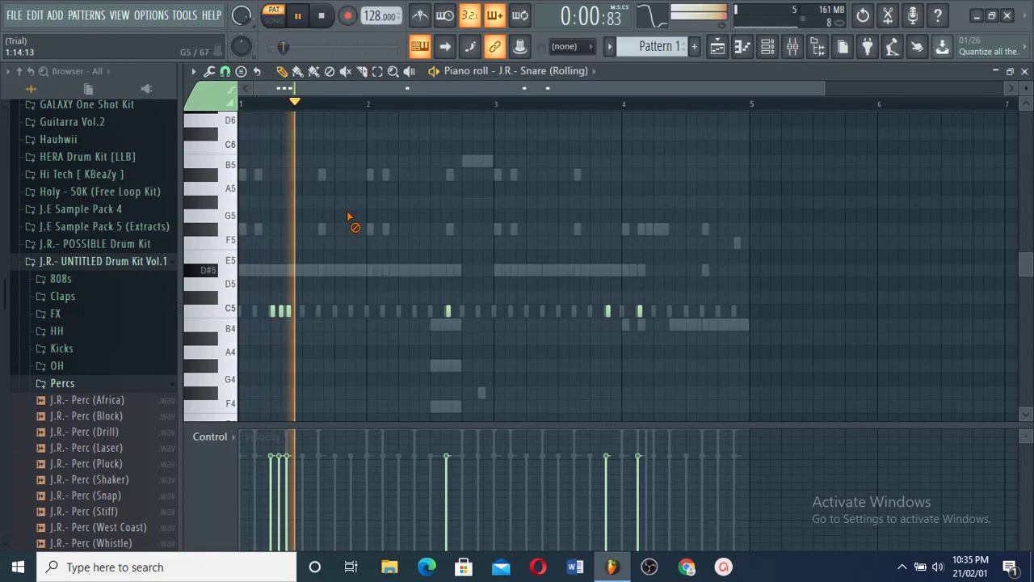
Add J.R.- Perc (Block) as a channel below Snare (Rolling), close its settings, and play the pattern briefly.
left_click(767, 46)
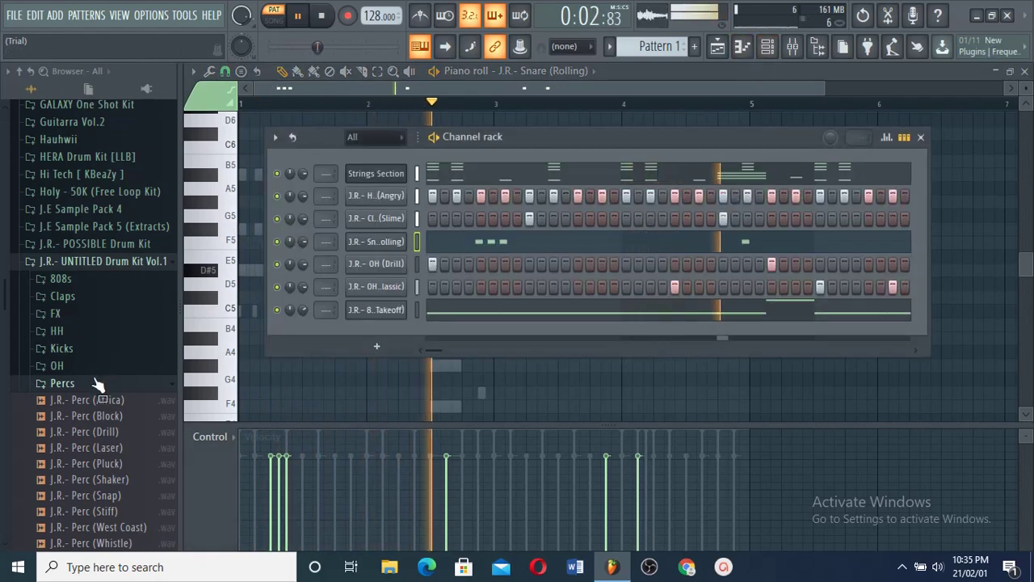
left_click_drag(387, 260, 390, 263)
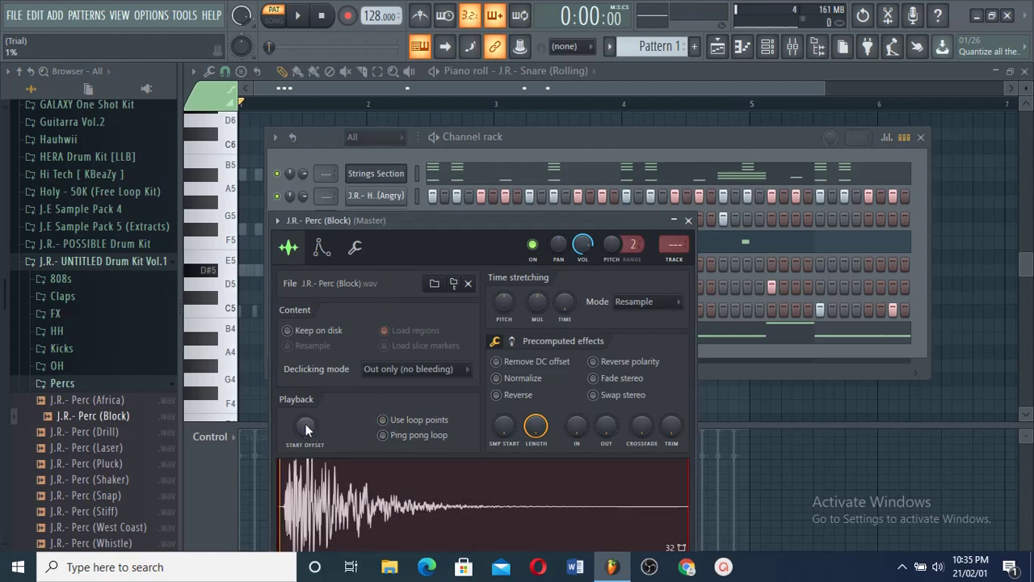
left_click(688, 221)
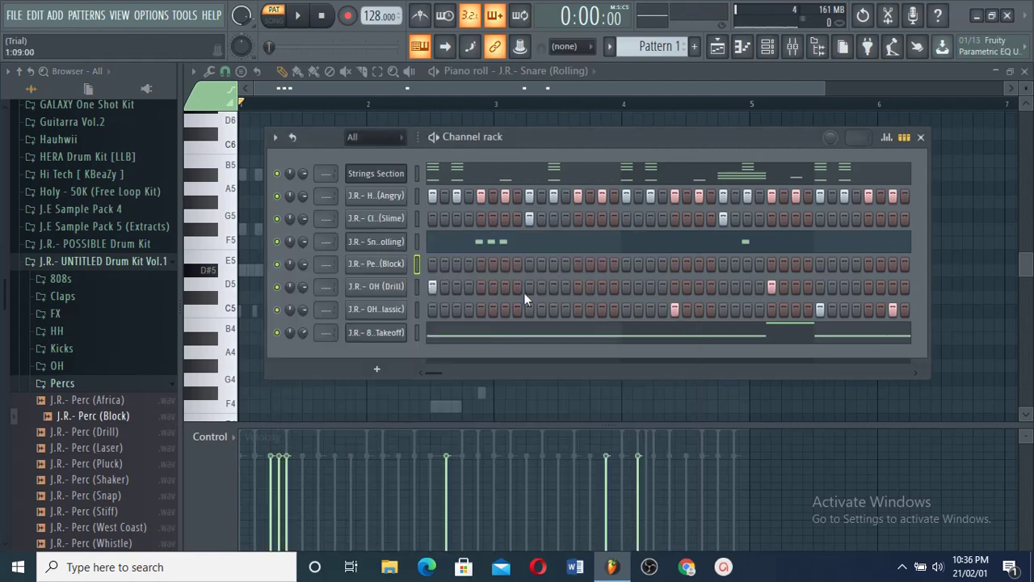
key("space")
key("space")
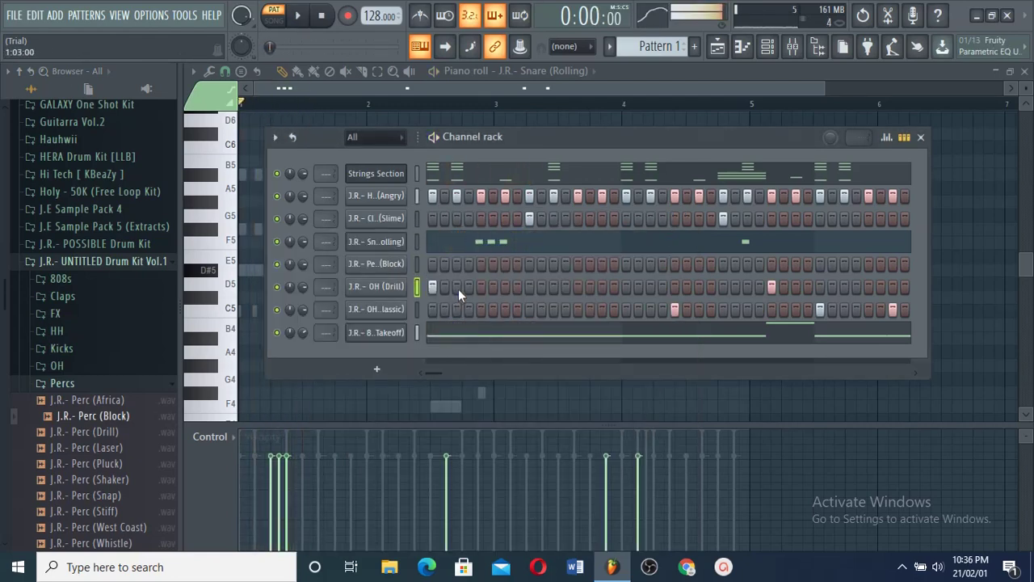
Add Perc (Block) hits on steps 3 and 23 of the pattern, and check them with a brief playback.
left_click(507, 262)
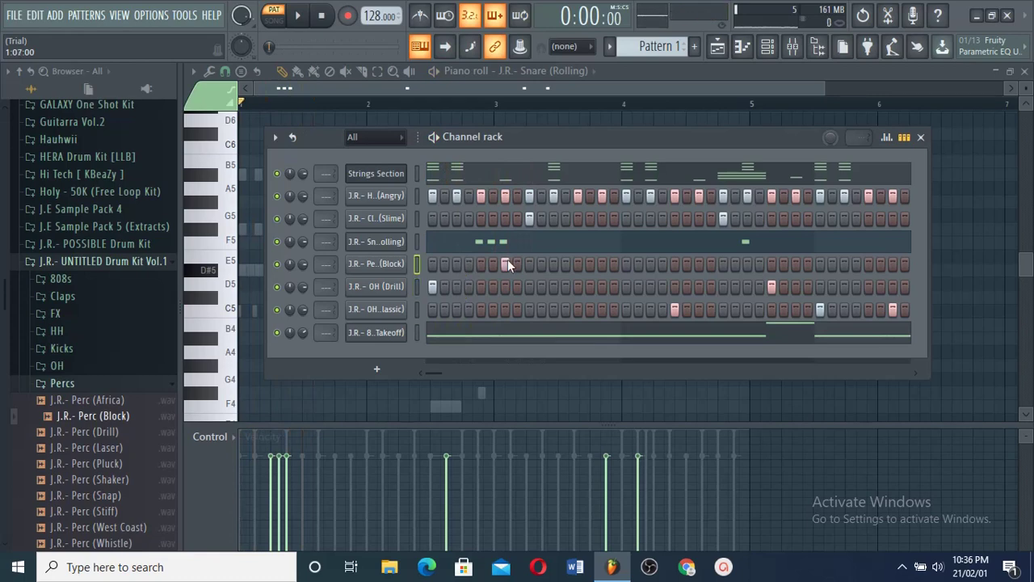
left_click(455, 264)
key("space")
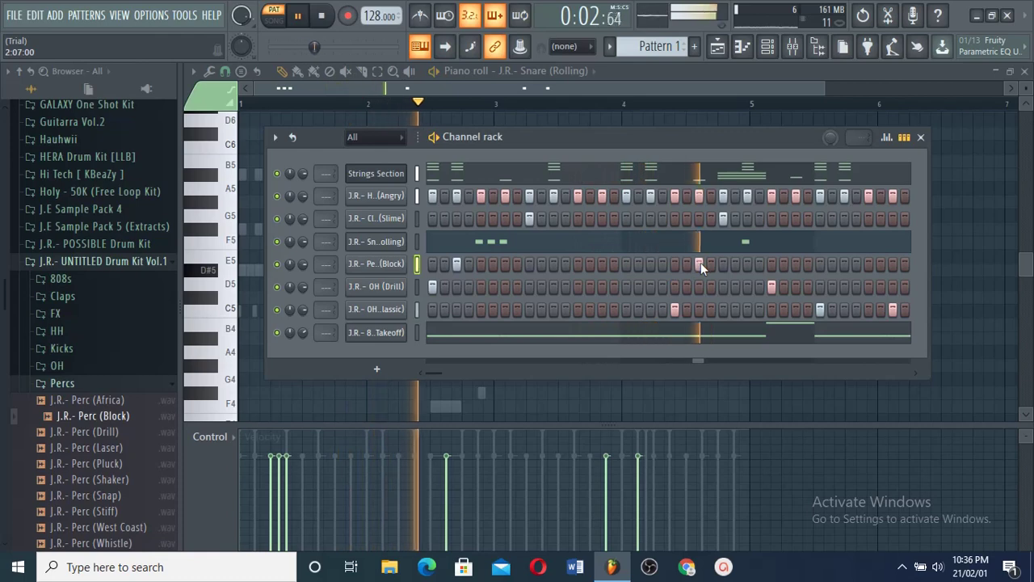
right_click(403, 263)
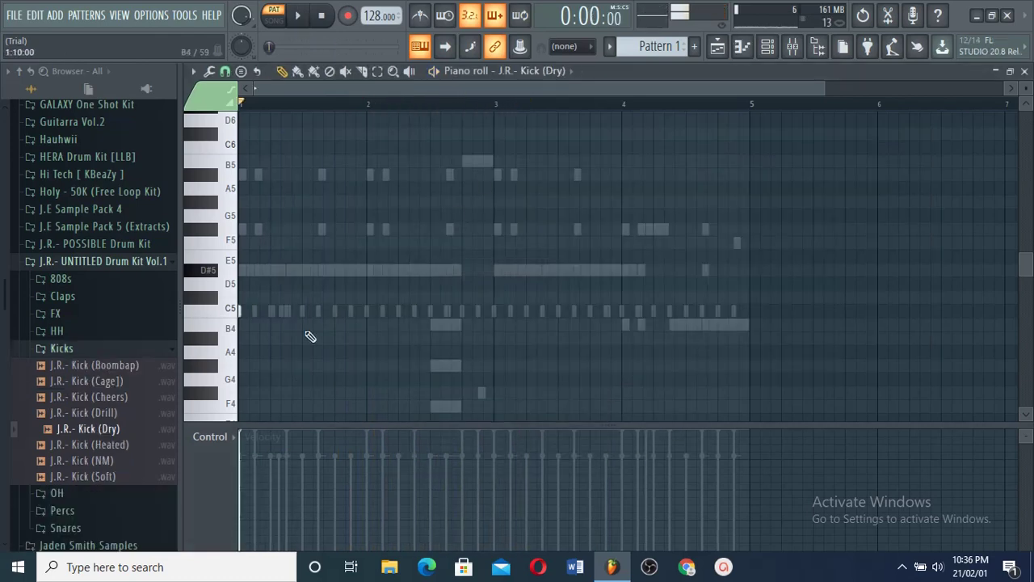
Add full-velocity C5 notes for Kick (Dry) on steps 7, 13 and 15 of bar 1, and play the pattern.
key("space")
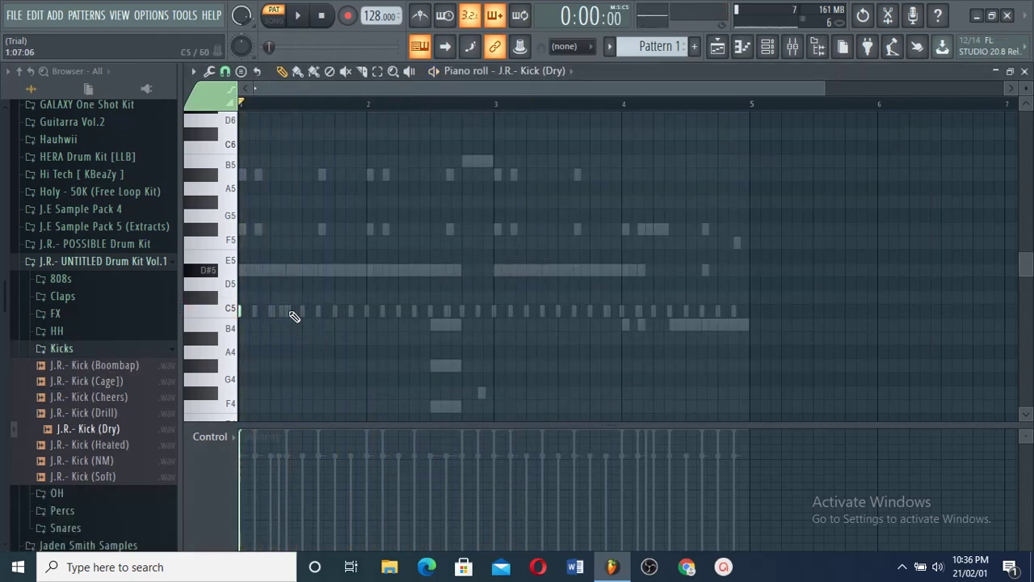
key("alt+x")
left_click(566, 361)
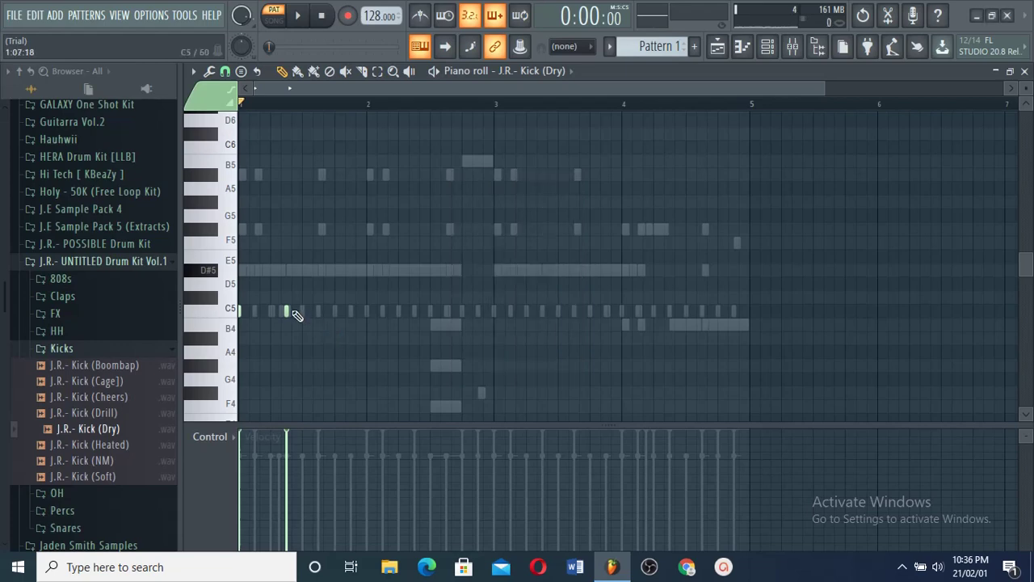
key("space")
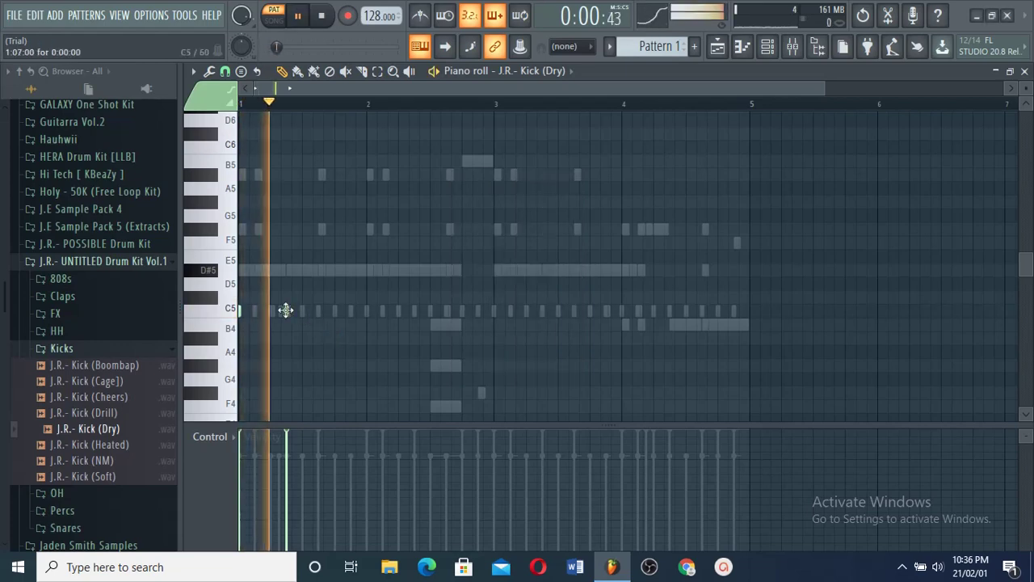
left_click(333, 312)
left_click(355, 312)
key("space")
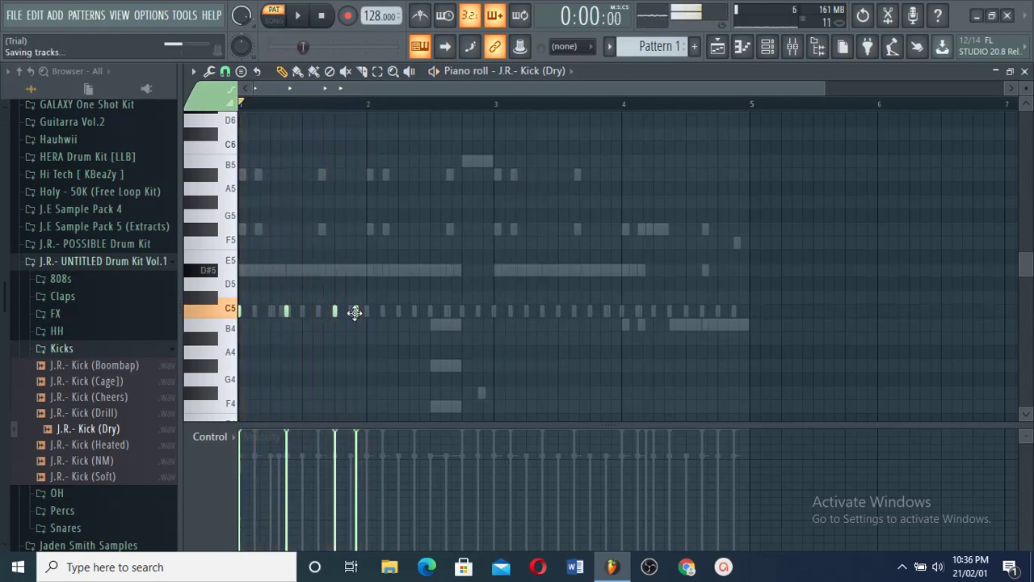
left_click_drag(355, 312, 350, 311)
key("space")
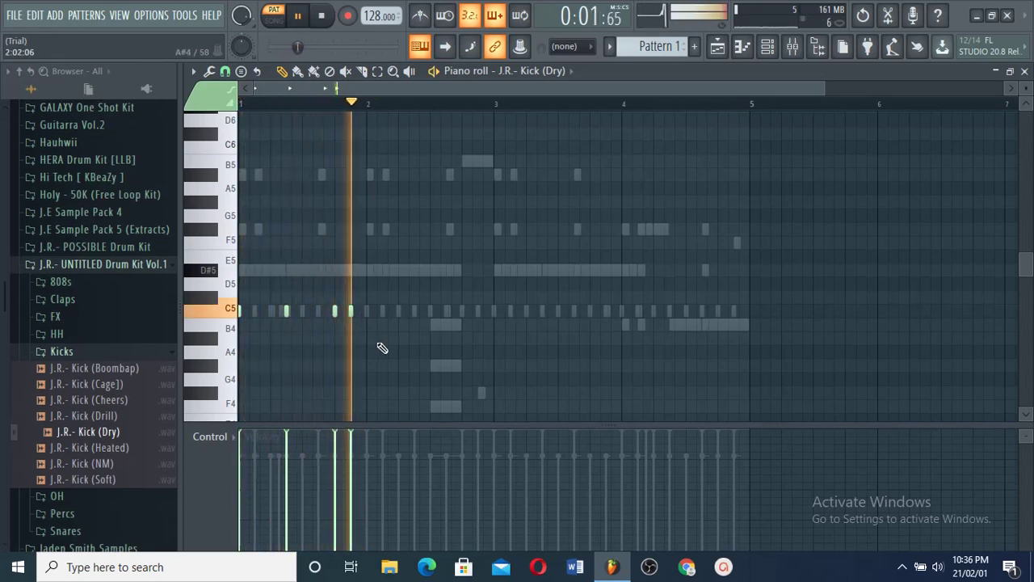
Add a C5 kick on step 13 of bar 2, and duplicate the kick notes of bars 1–2 into bars 3–4.
left_click(461, 311)
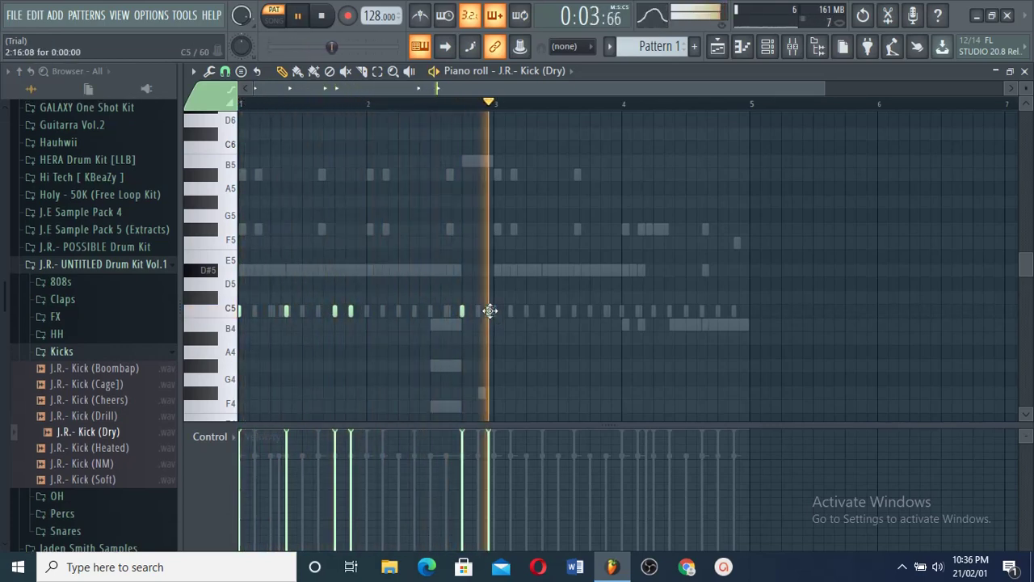
key("space")
left_click_drag(497, 107, 3, 197)
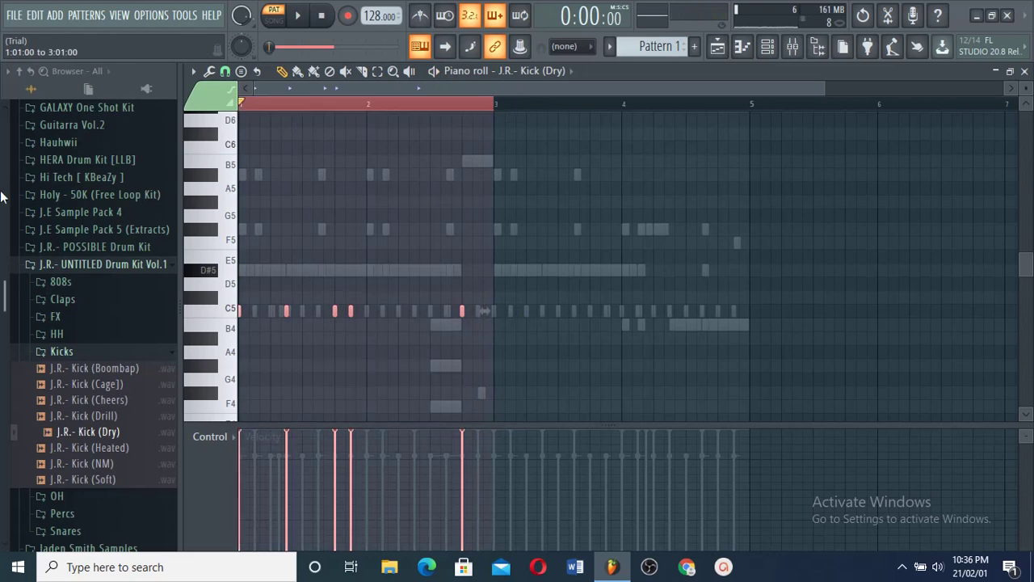
key("ctrl+b")
key("ctrl+a")
key("ctrl+d")
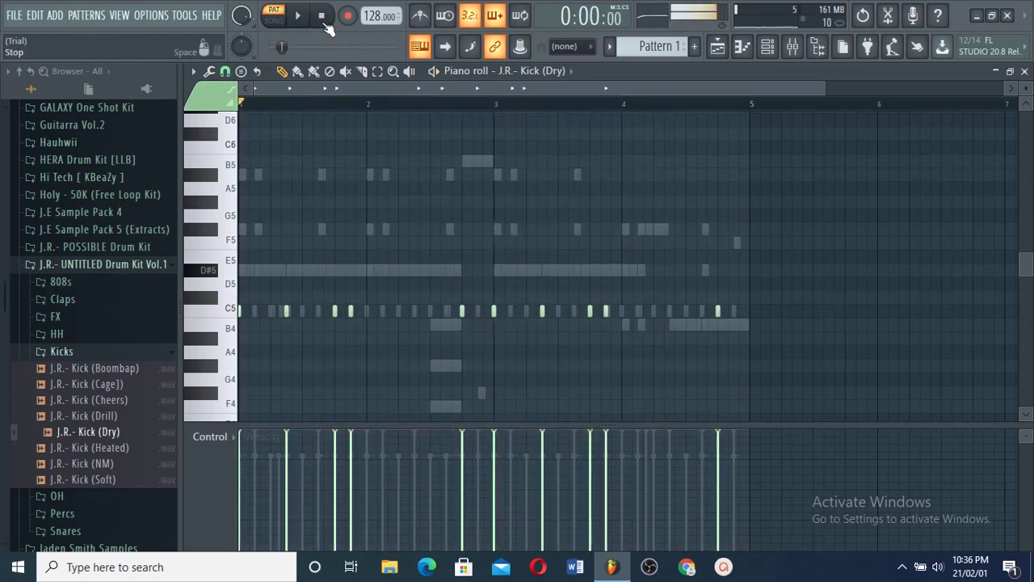
Play the pattern from bar 4 and add a C5 kick on step 11 of that bar.
key("space")
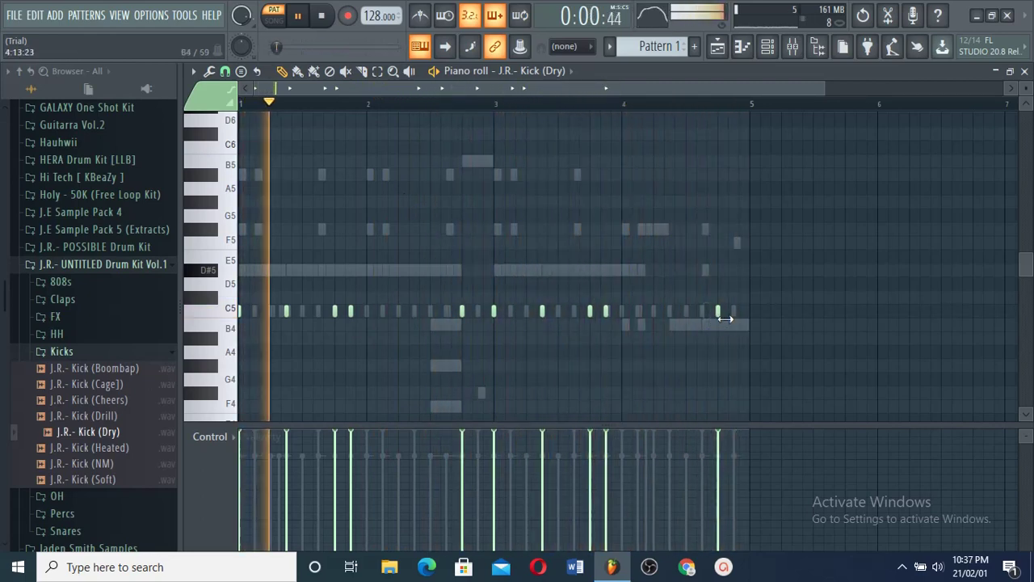
left_click(618, 103)
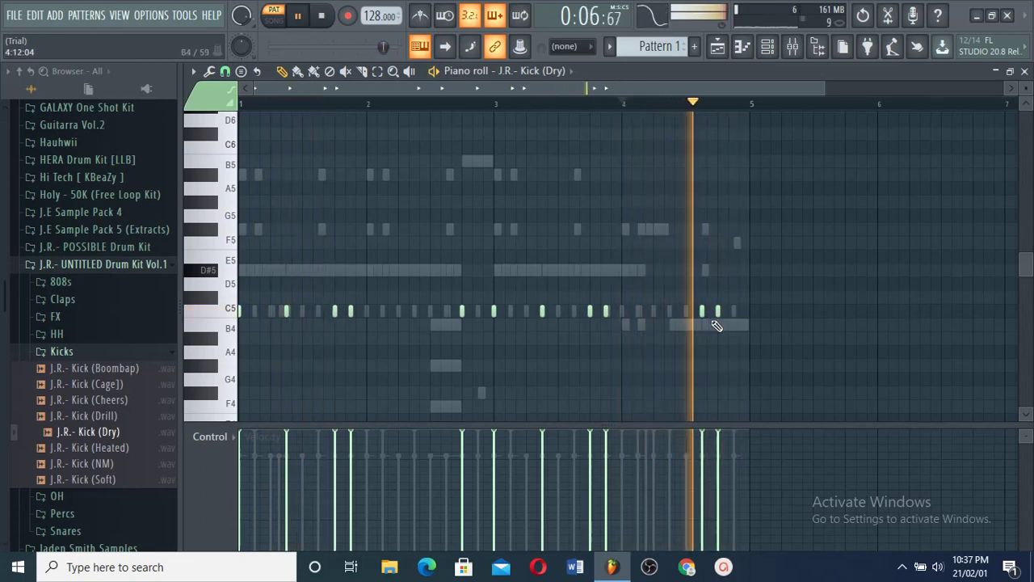
left_click(324, 18)
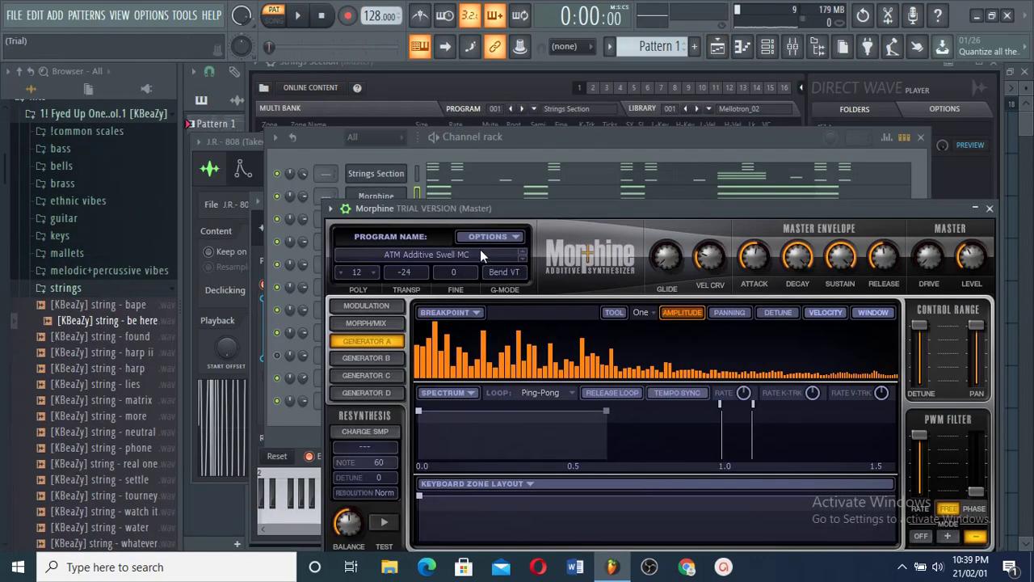
Load STR Violin NUC from Morphine's Strings bank, and audition it with the pattern over Morphine's piano roll.
left_click(479, 249)
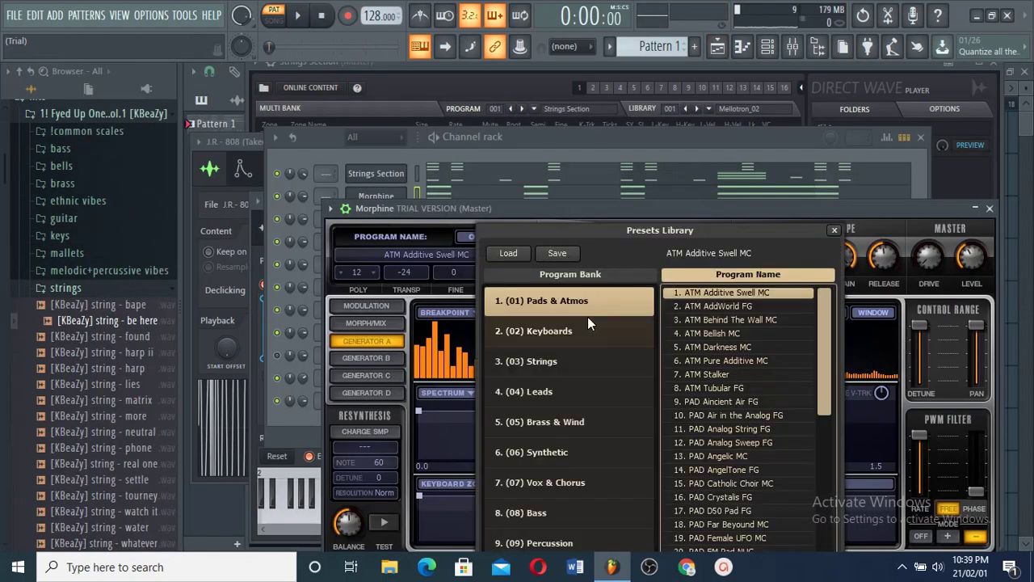
left_click(576, 374)
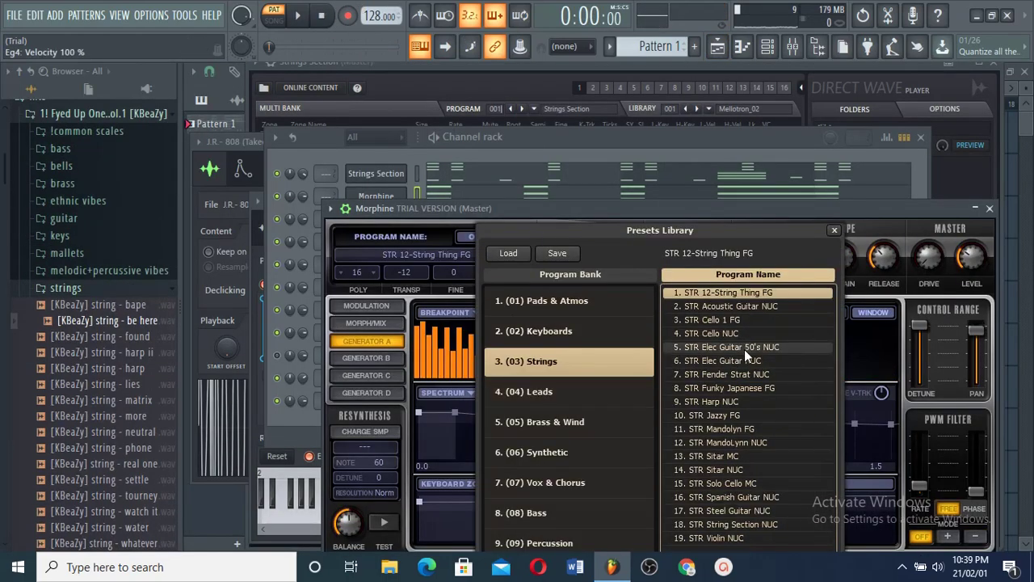
left_click(740, 535)
key("space")
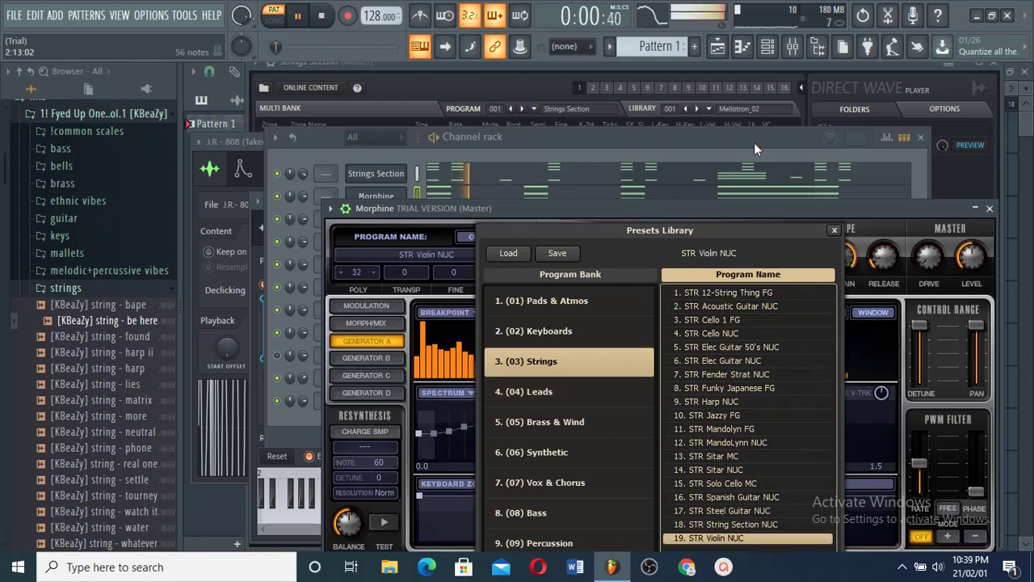
left_click(744, 47)
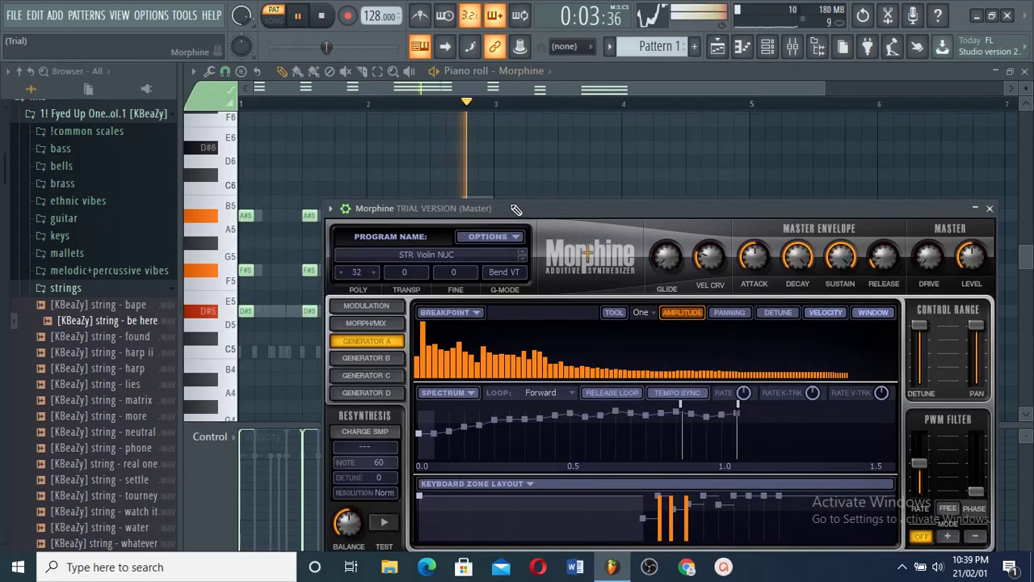
left_click_drag(516, 210, 494, 123)
key("space")
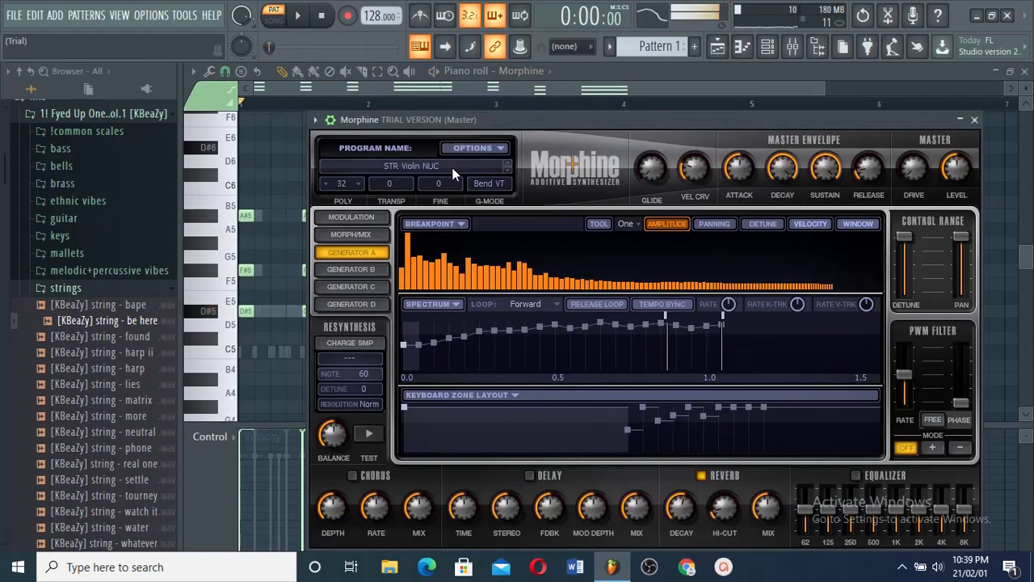
Audition STR Cello 1 FG and STR Cello NUC, and load STR String Section NUC as Morphine's preset.
left_click(452, 167)
left_click(724, 231)
key("space")
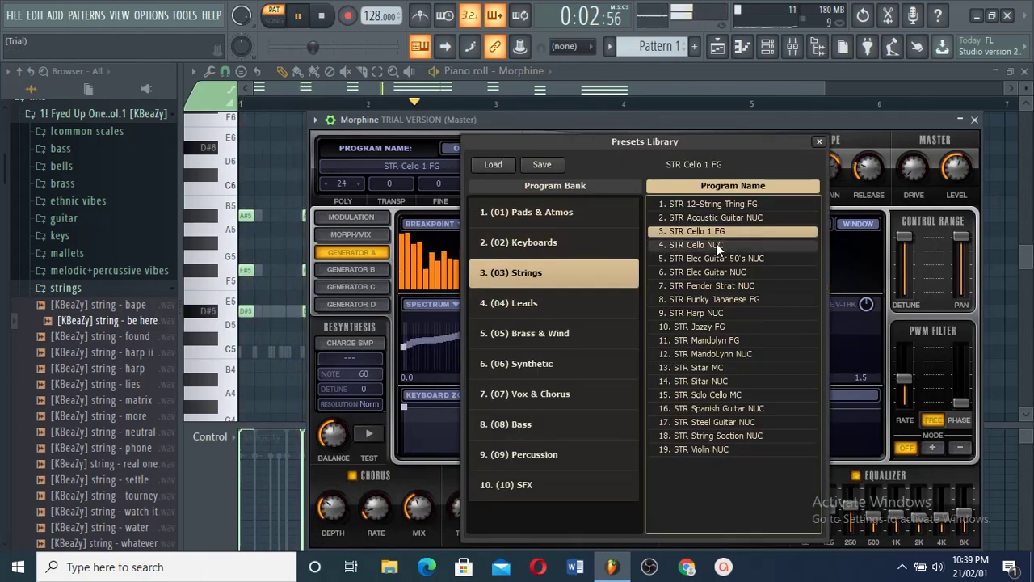
left_click(716, 244)
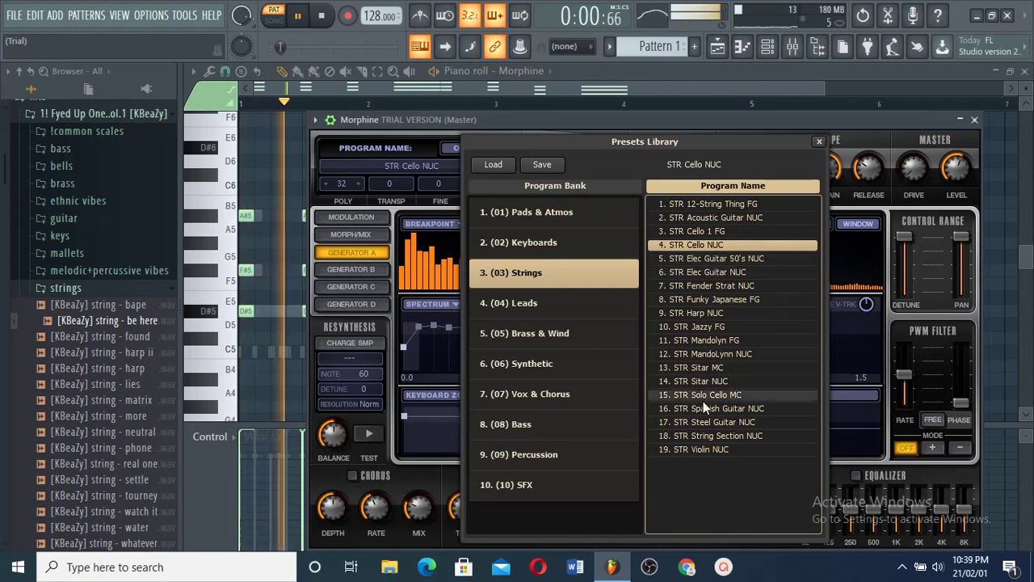
key("space")
left_click(709, 440)
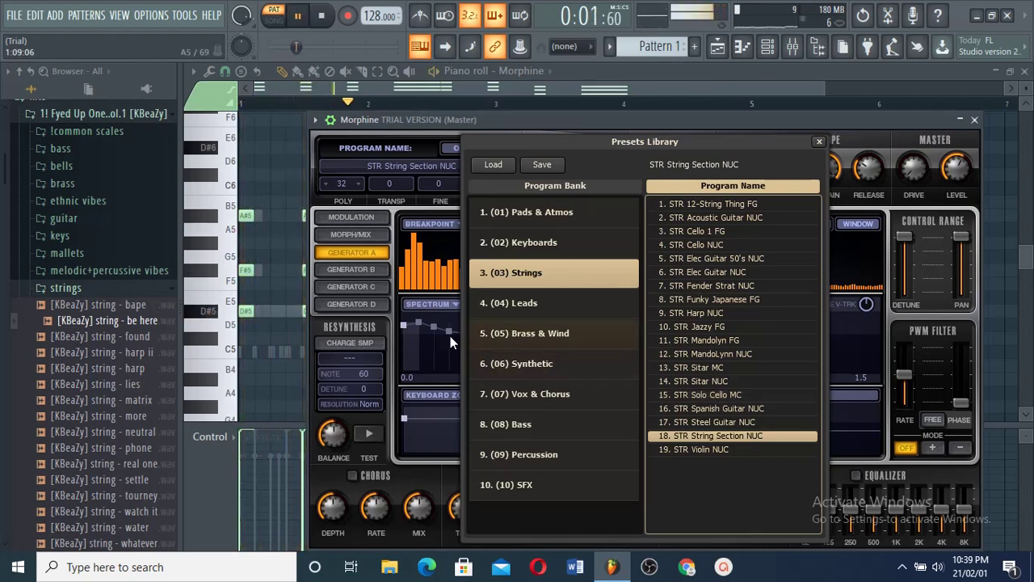
left_click(819, 143)
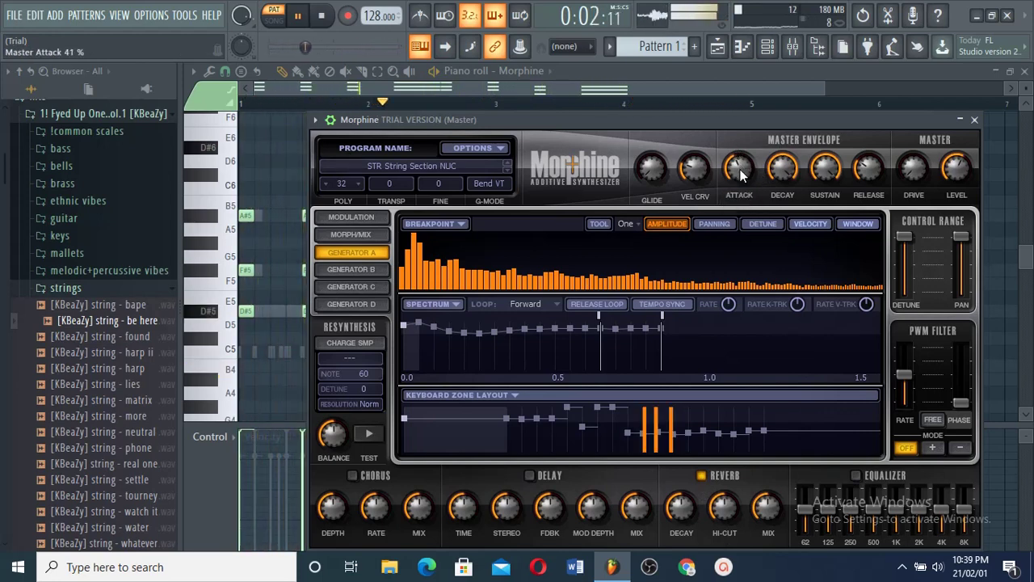
Bring up Morphine's piano roll and duplicate its four bars of chords into bars 5–8.
left_click(300, 189)
mouse_move(699, 455)
left_mouse_down()
mouse_move(207, 455)
mouse_move(614, 456)
left_mouse_up()
scroll(566, 371, "down", 3)
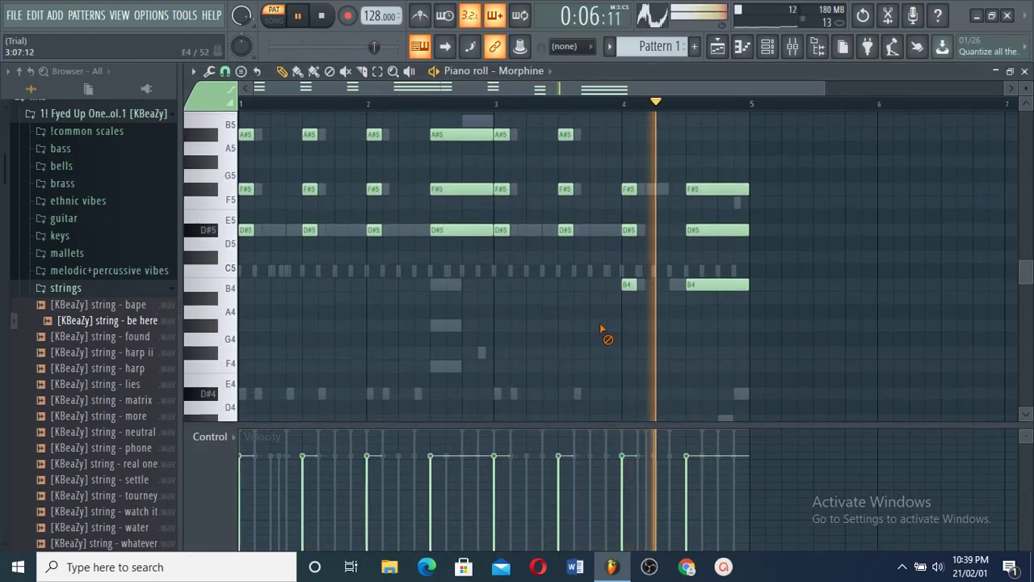
key("ctrl+b")
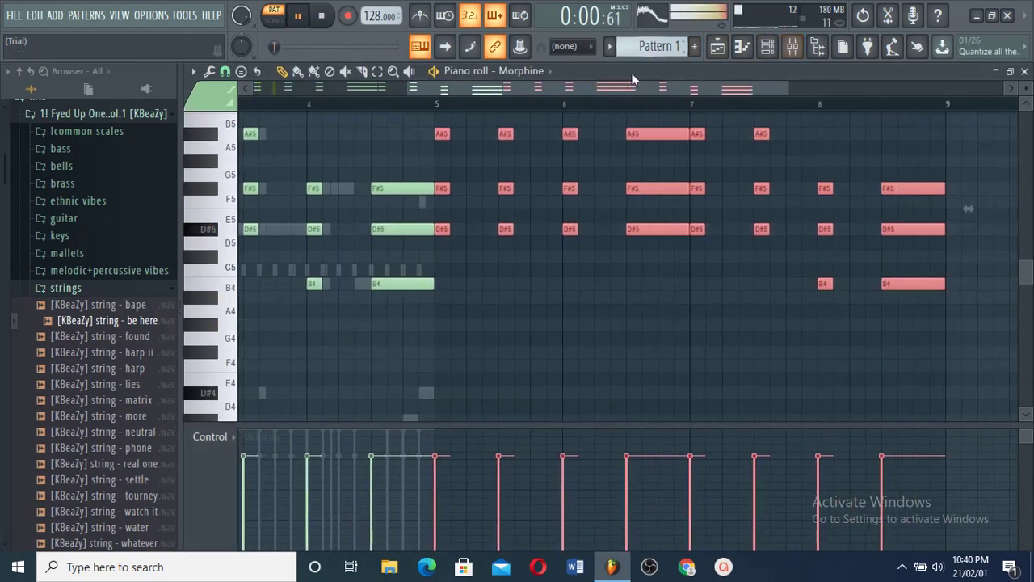
Extend every HH (Angry) note with Quick legato so that each one reaches the next.
key("Up")
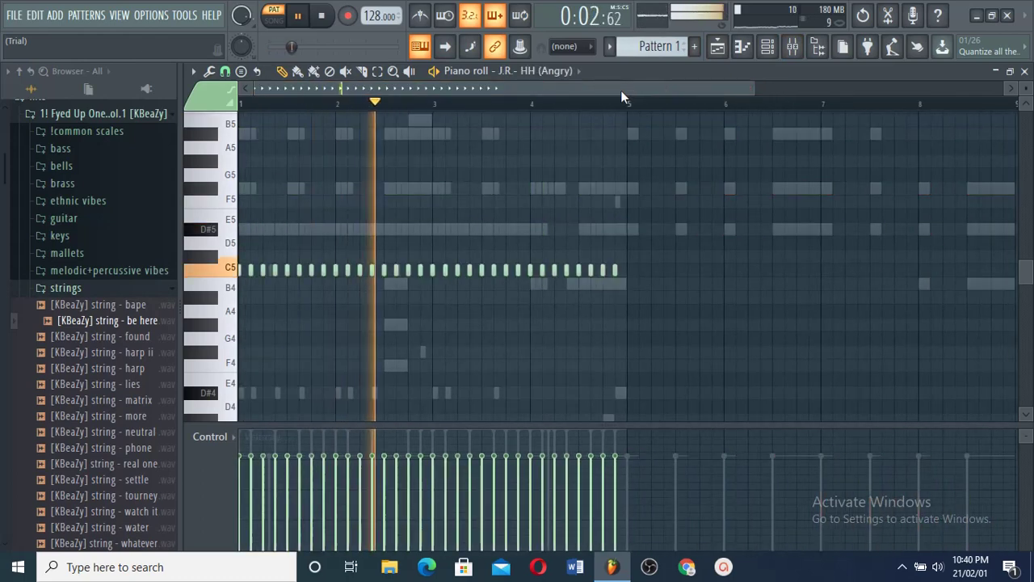
key("ctrl+l")
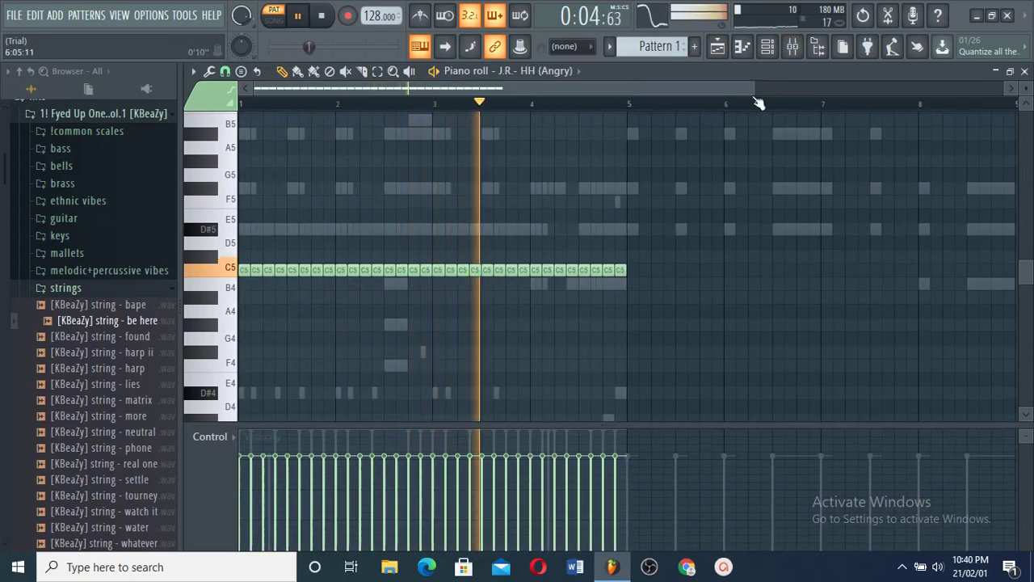
left_click_drag(753, 91, 671, 92)
left_click(571, 70)
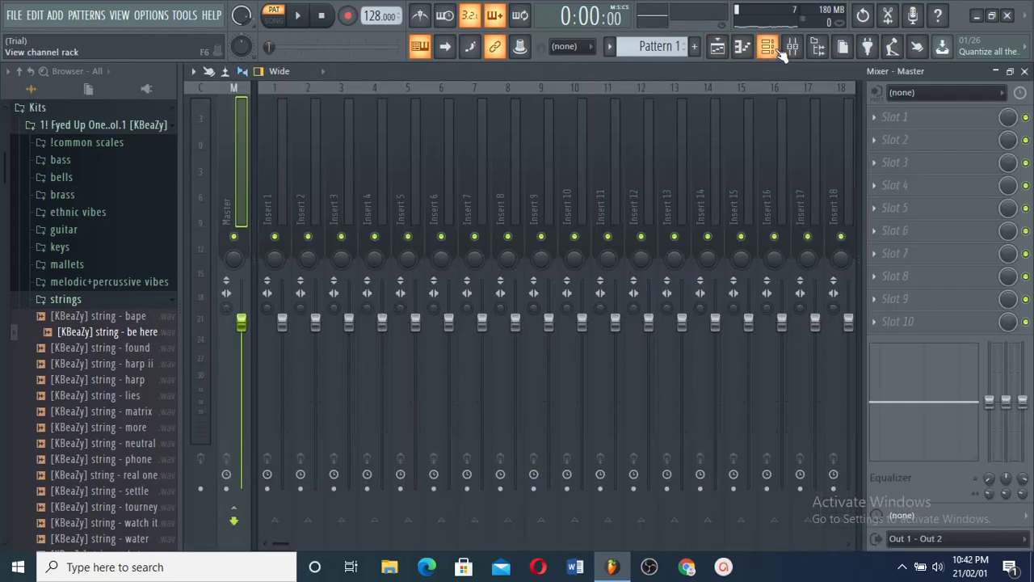
Route all channels to consecutive mixer tracks, starting with Strings Section on Insert 1.
left_click(777, 49)
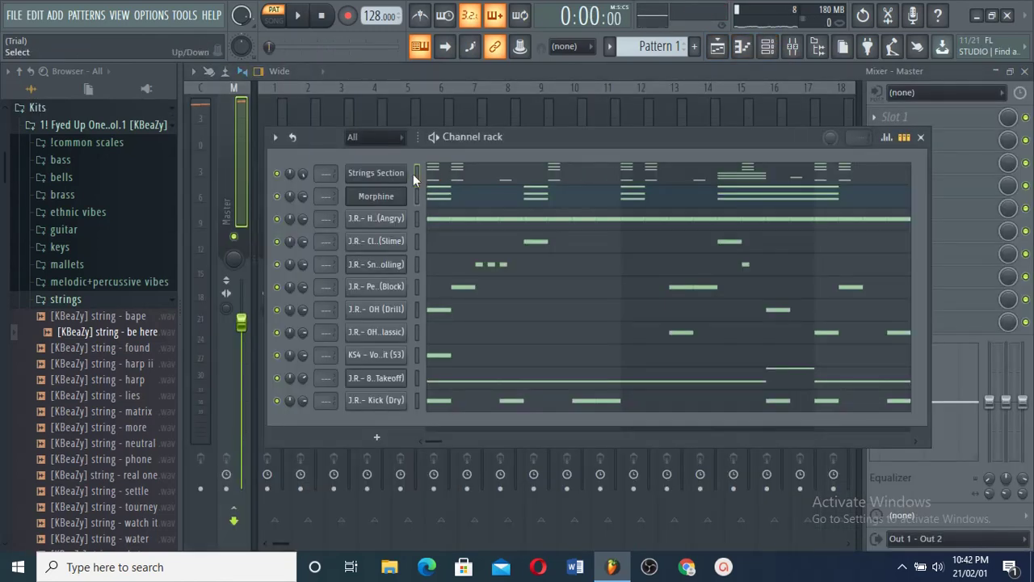
left_click(277, 112)
key("ctrl+shift+l")
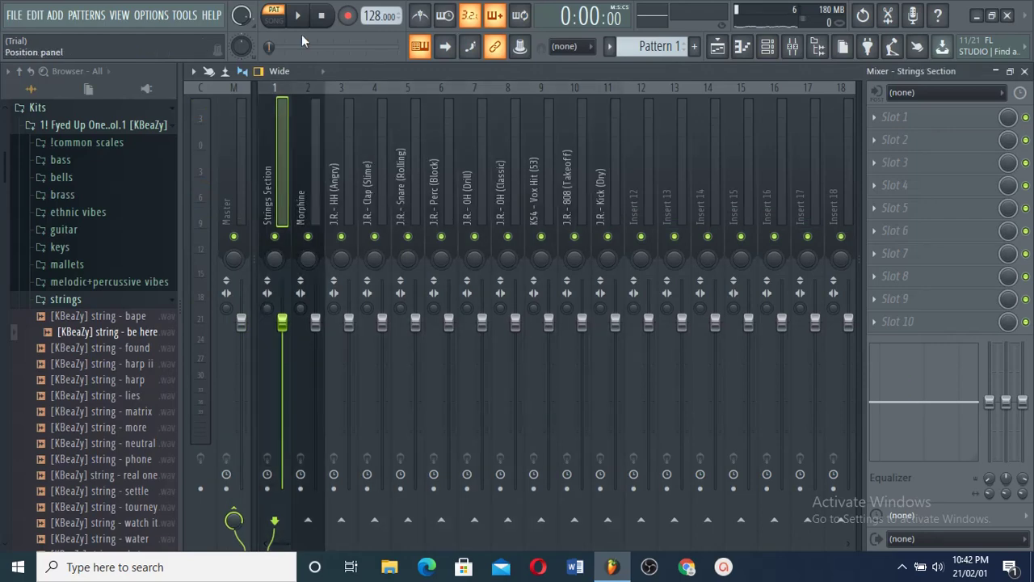
Transpose all Strings Section notes down two semitones in the piano roll.
left_click(743, 49)
scroll(550, 144, "down", 5)
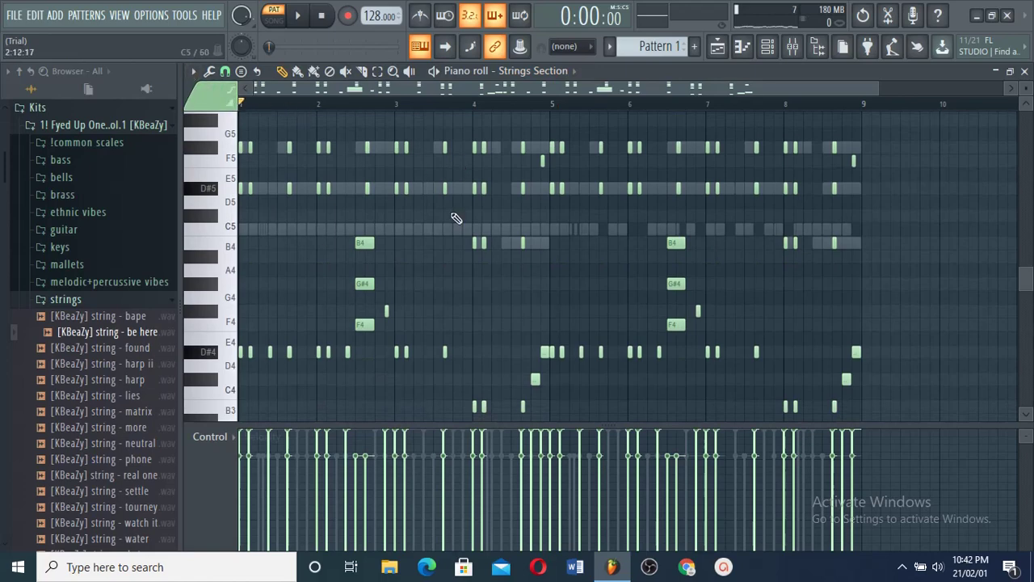
left_click_drag(877, 88, 406, 143)
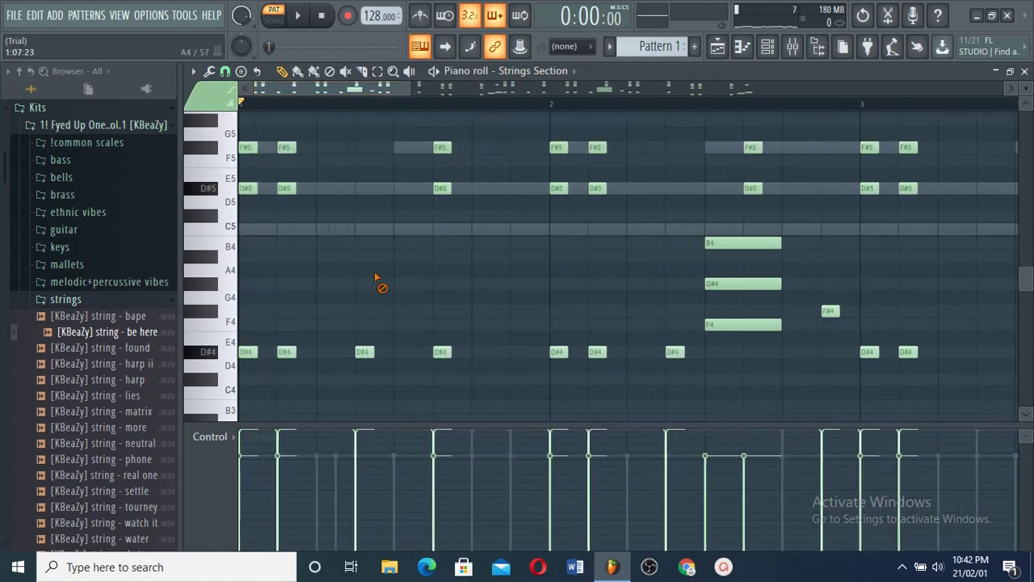
key("Down")
key("Down")
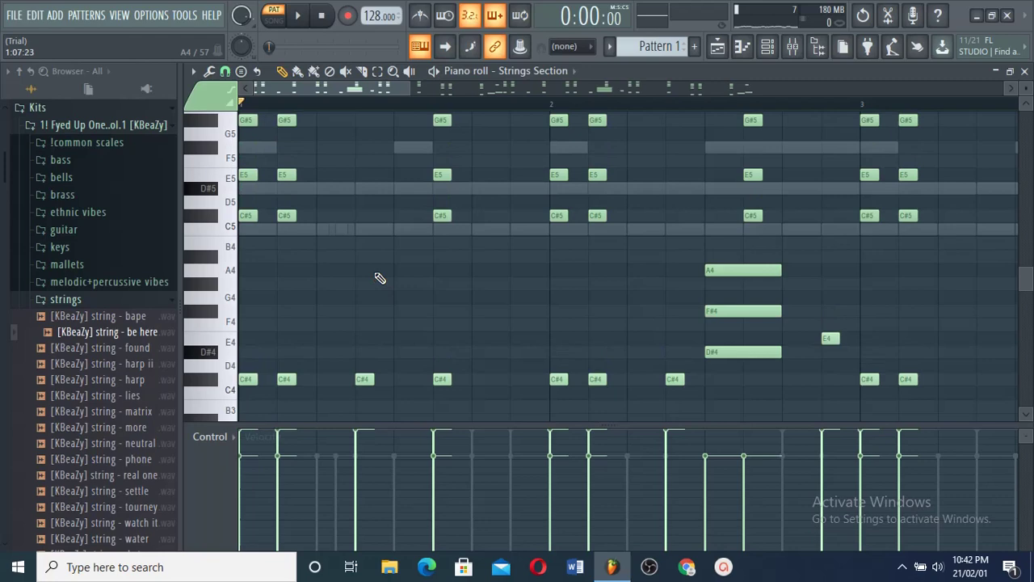
Set the piano roll's scale highlighting to match the transposed notes, with C# as the root.
left_click(198, 73)
mouse_move(228, 162)
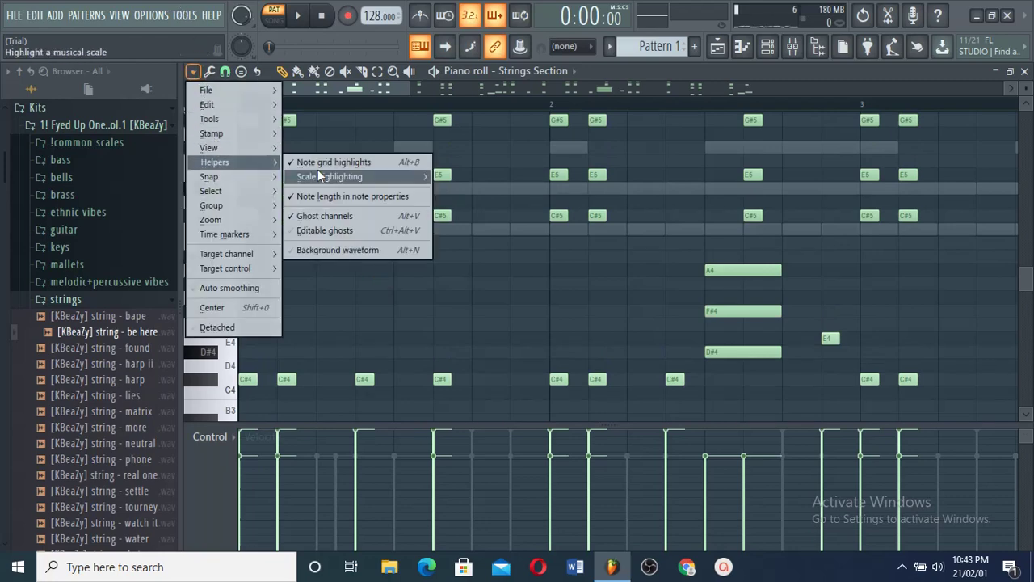
mouse_move(340, 176)
left_click(452, 194)
Transpose all Morphine notes and all J.R.- 808 (Takeoff) notes down two semitones, and play the pattern.
left_click(552, 78)
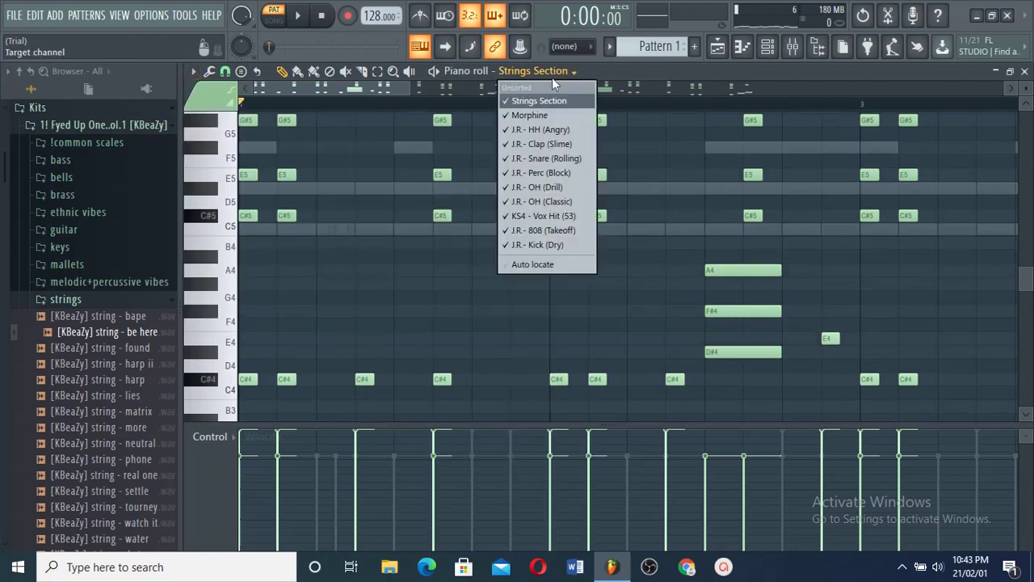
left_click(548, 121)
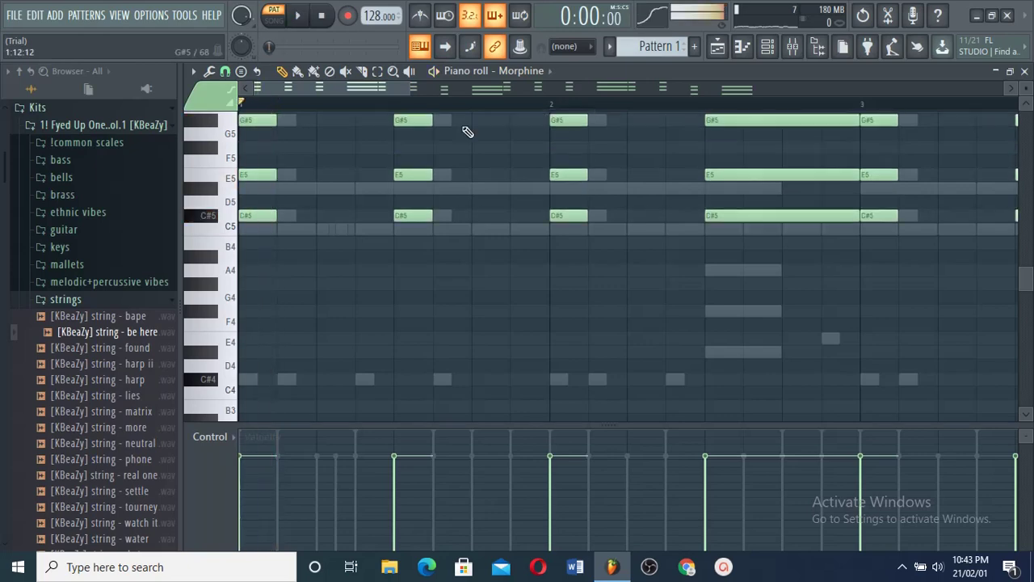
left_click(526, 73)
left_click(536, 216)
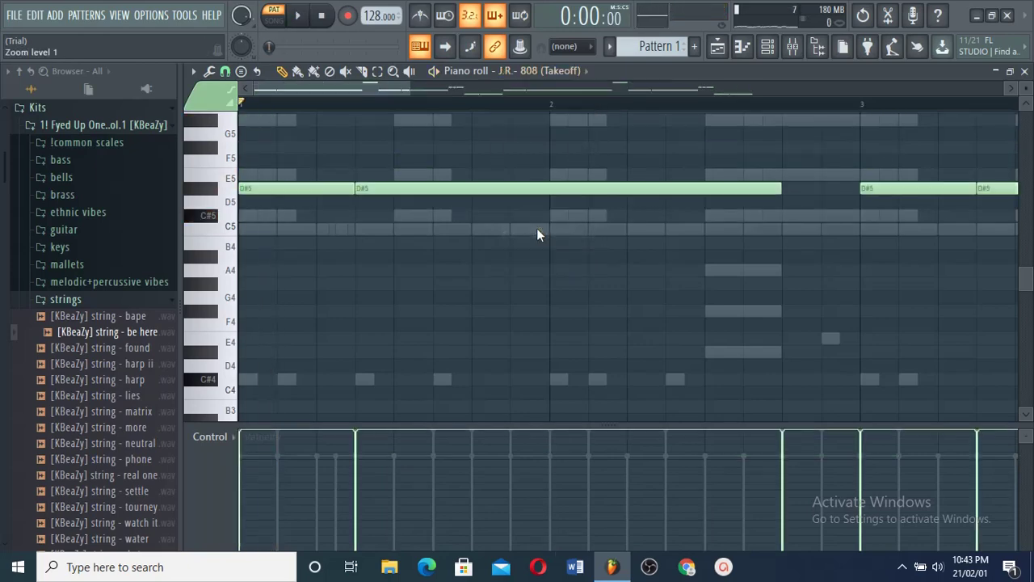
key("space")
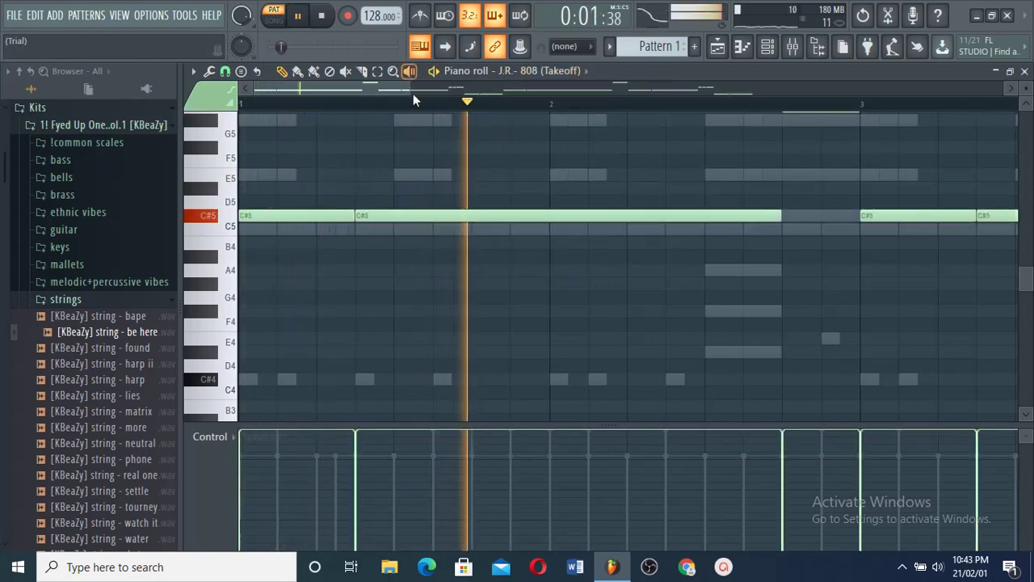
Raise the velocities of all Strings Section notes to maximum with Scale levels in the piano roll.
left_click_drag(410, 93, 808, 145)
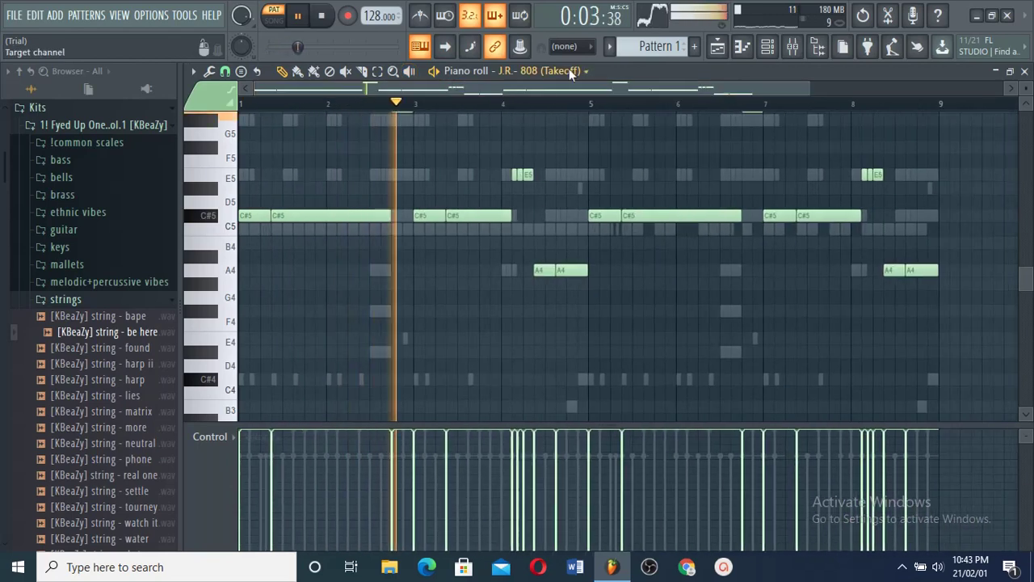
left_click(549, 71)
left_click(562, 98)
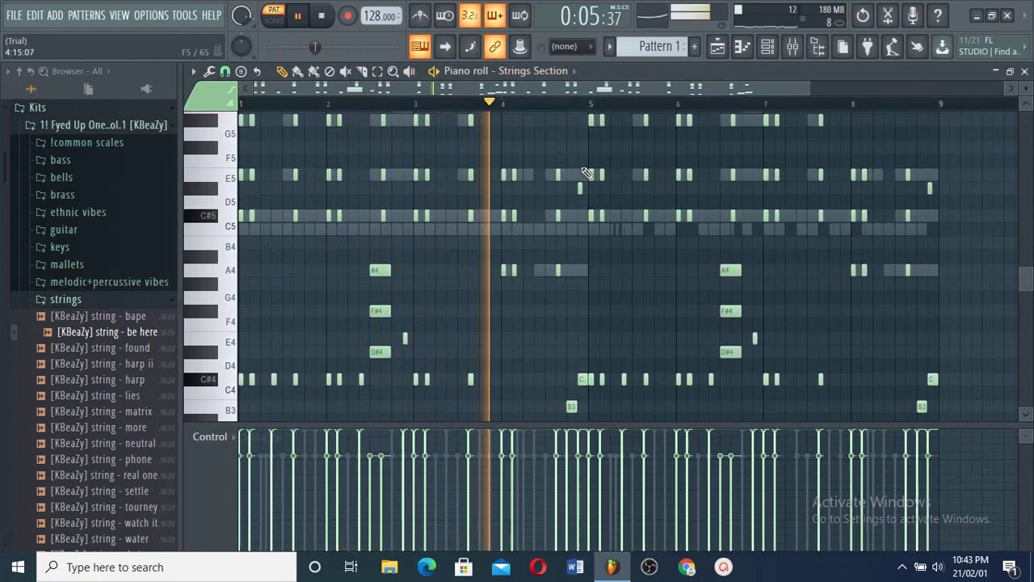
key("alt+x")
left_click(566, 372)
scroll(597, 332, "down", 3)
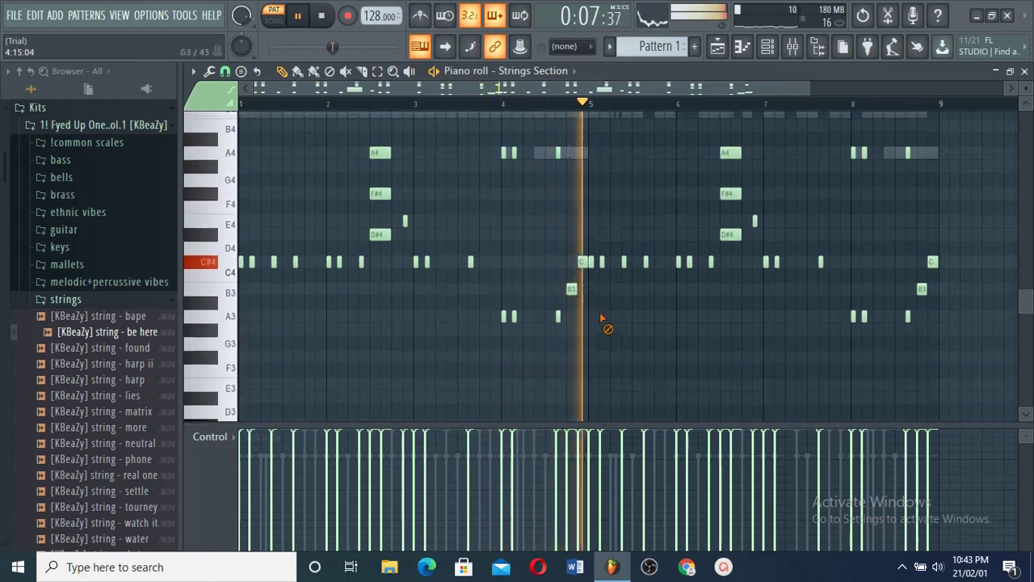
Check the track levels in the mixer during playback, return to the piano roll and stop playback.
left_click(798, 46)
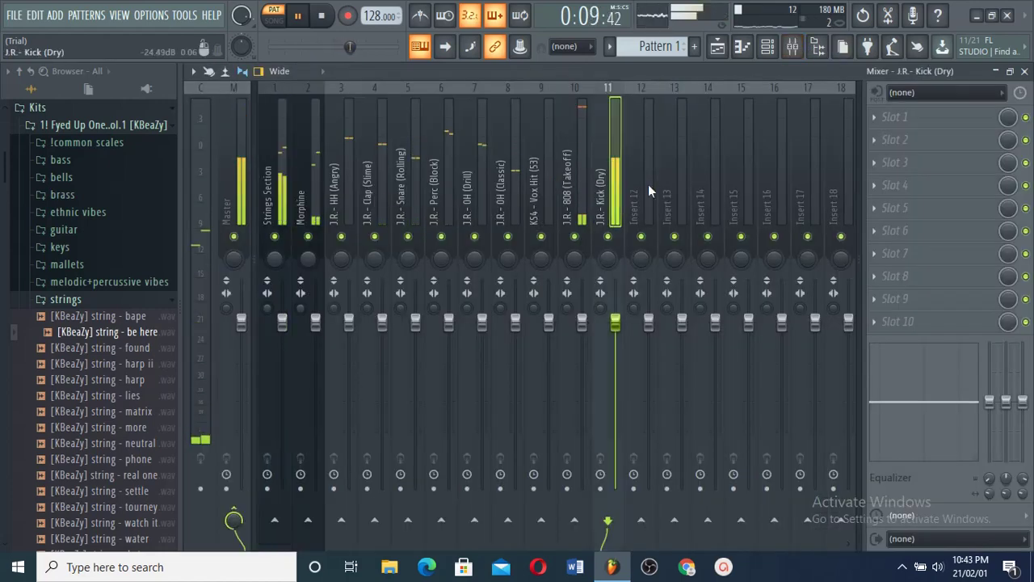
left_click(743, 46)
key("space")
Chop the first J.R.- HH (Angry) note in two and the note on beat 3 of bar 1 into four.
left_click(572, 71)
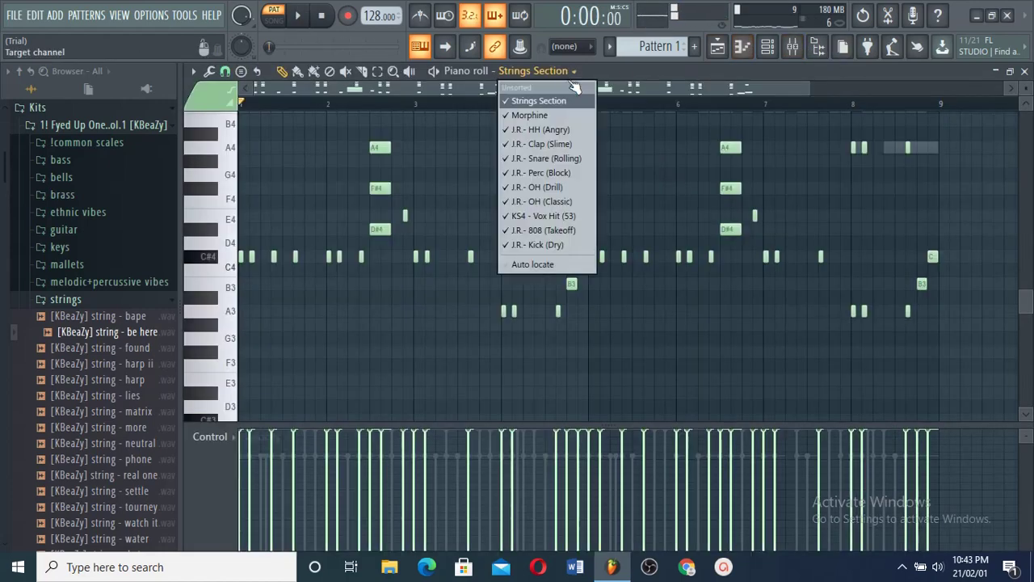
left_click(541, 130)
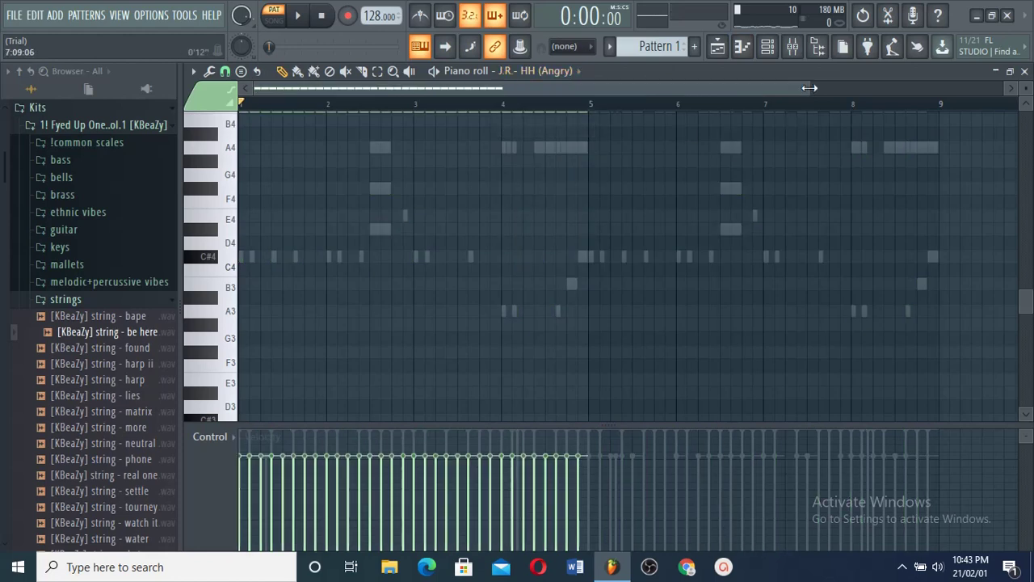
left_click_drag(809, 87, 586, 89)
scroll(475, 220, "up", 4)
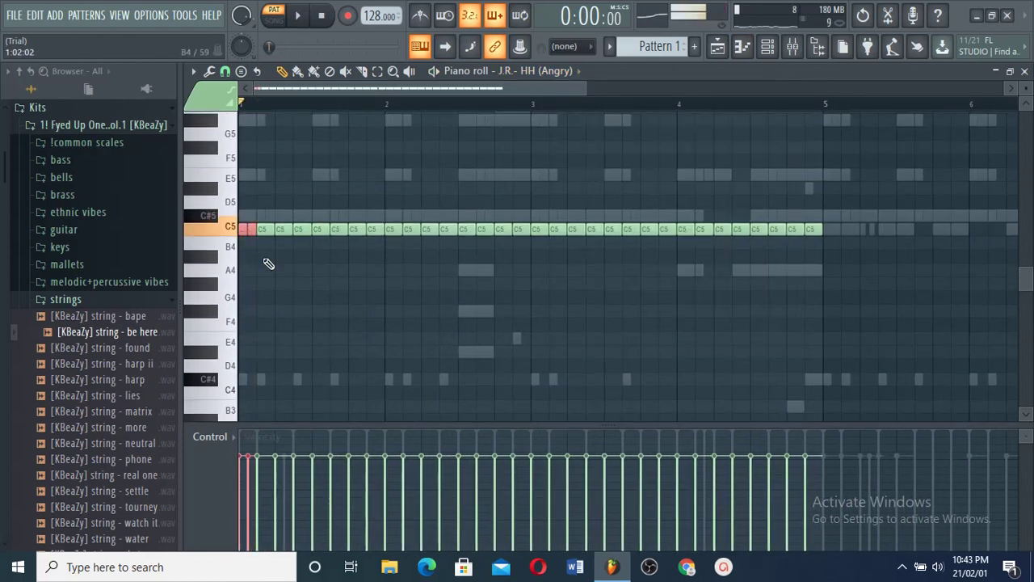
key("alt+u")
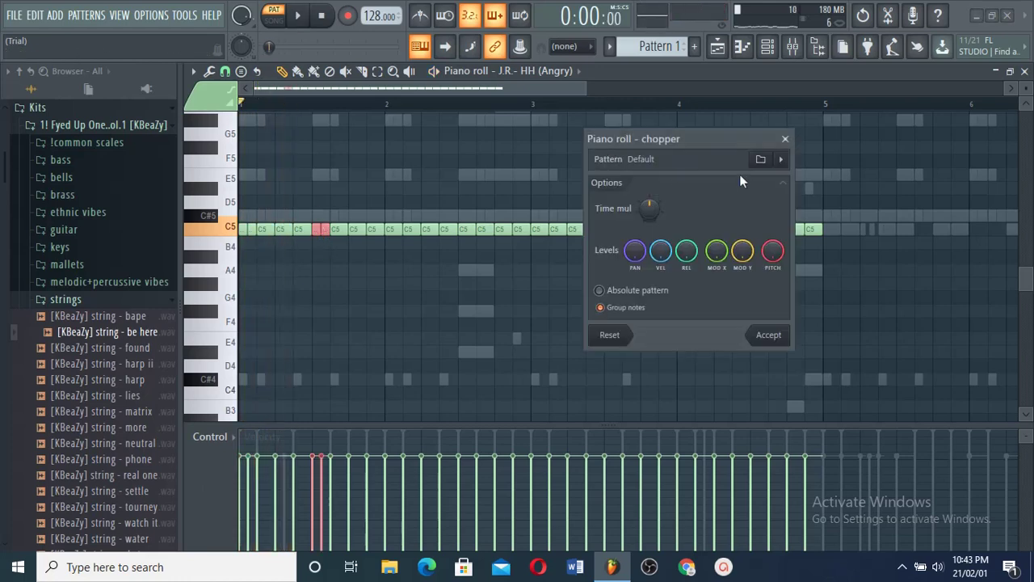
key("Return")
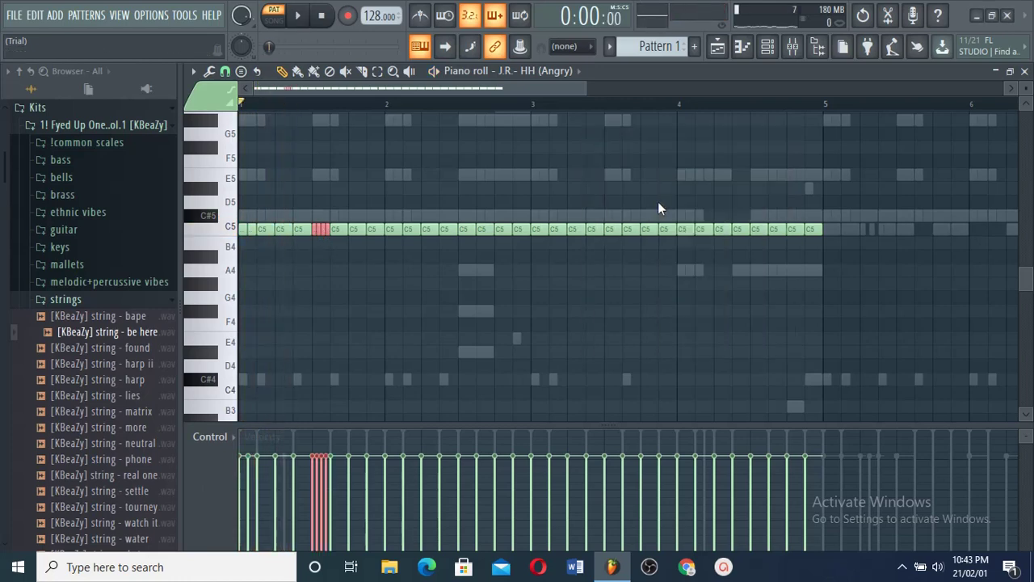
right_click(562, 342)
Chop the hi-hat note on beat 2 of bar 2 into four pieces and restart playback.
left_click_drag(425, 245, 437, 219)
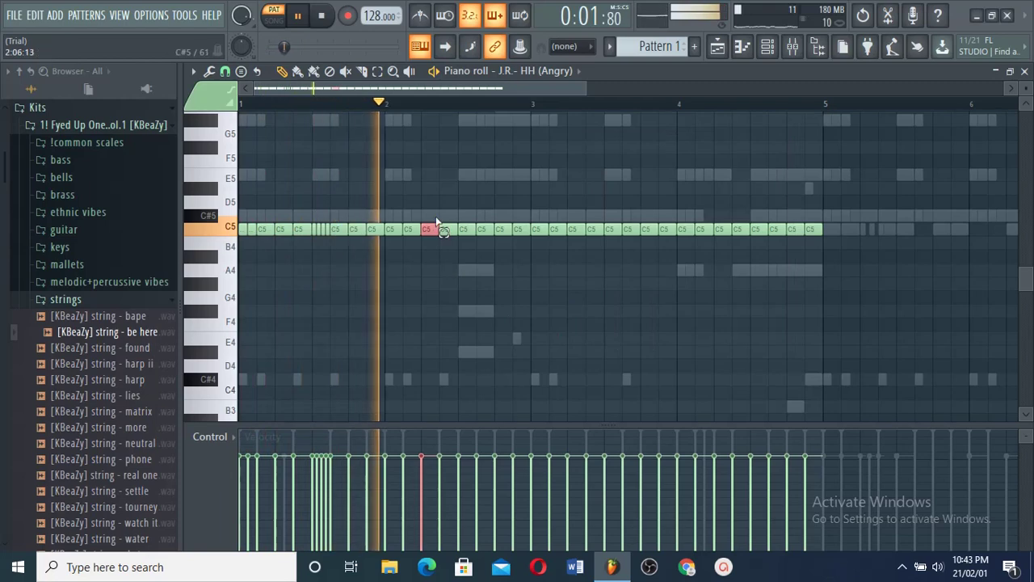
key("ctrl+u")
key("space")
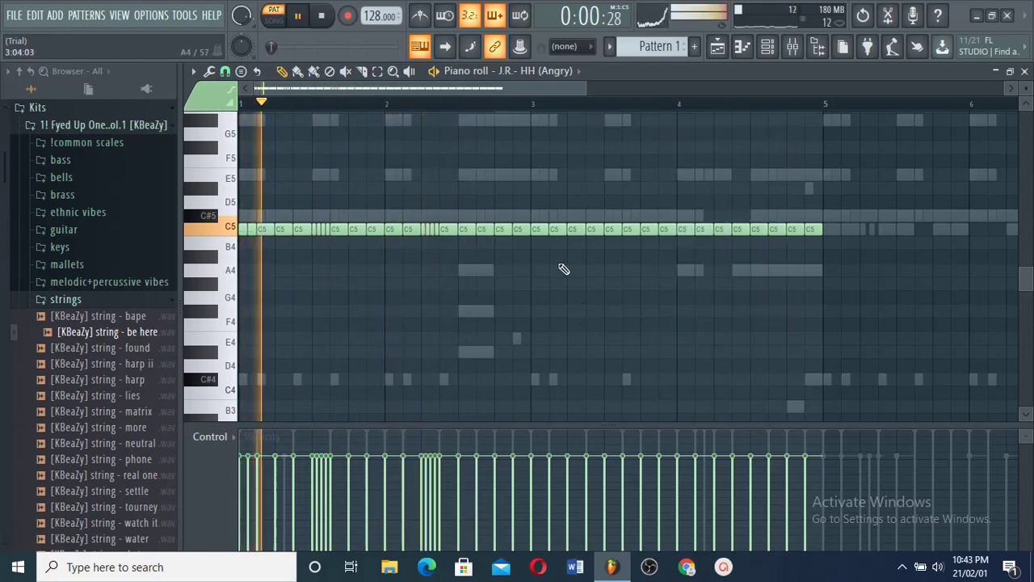
Chop the bar 3 hi-hat notes on beat 2 and on the second half of beat 3 into four pieces each.
left_click(575, 229)
key("alt+u")
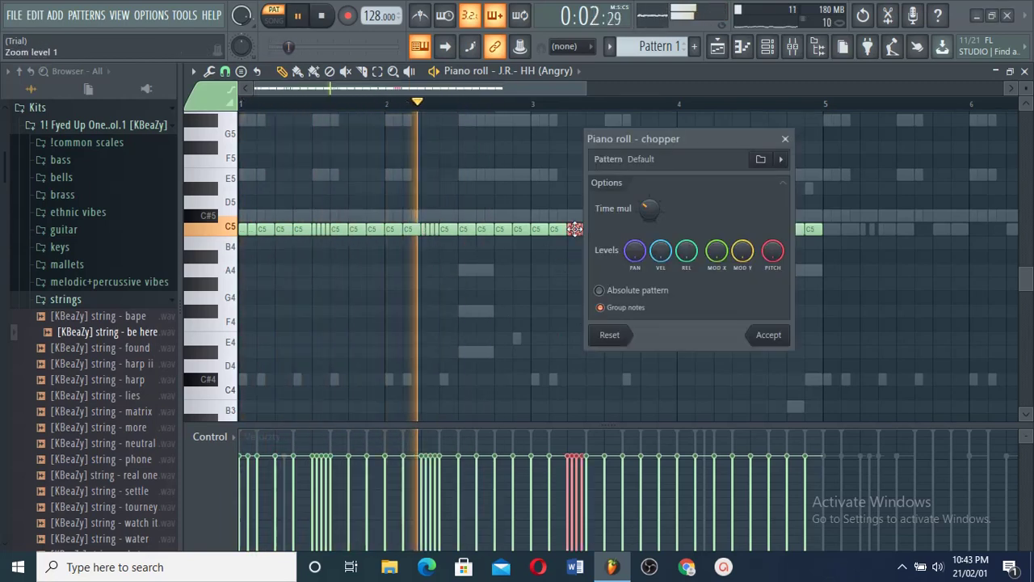
key("Return")
left_click(627, 227, "ctrl")
key("alt+u")
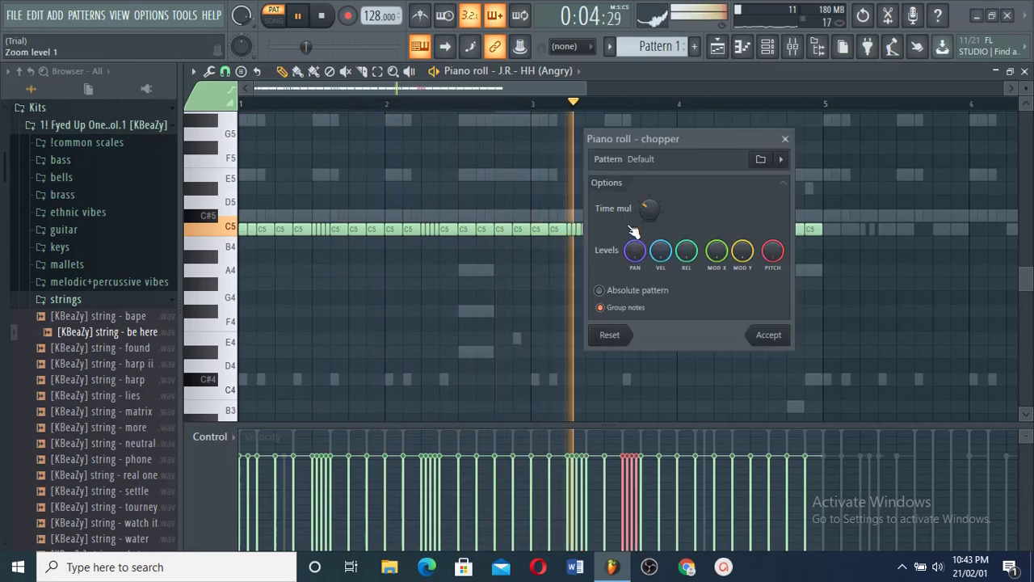
key("Return")
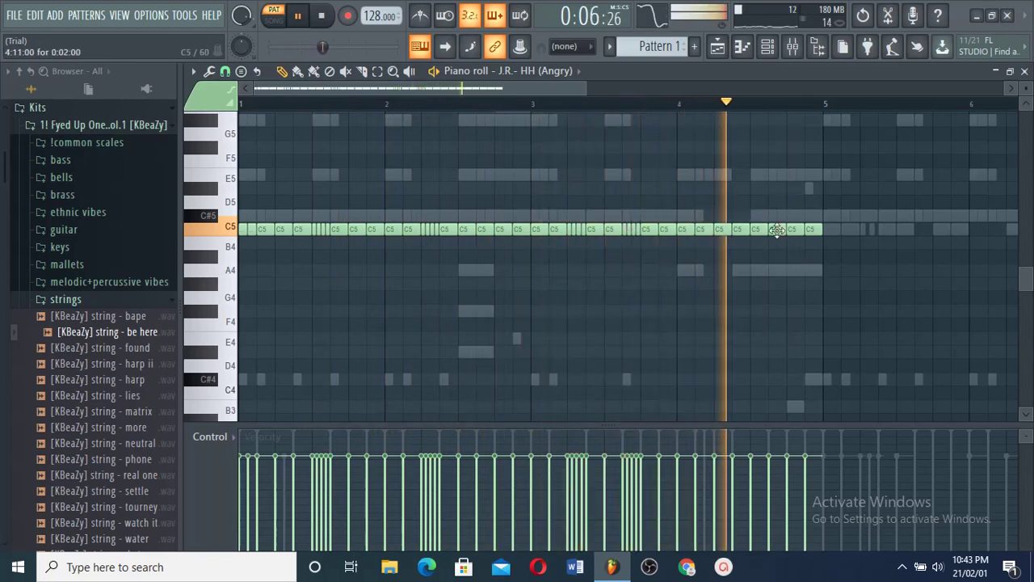
Chop the hi-hat notes in the last two beats of bar 4 into four pieces each and ramp their velocities downward.
left_click_drag(777, 229, 811, 230)
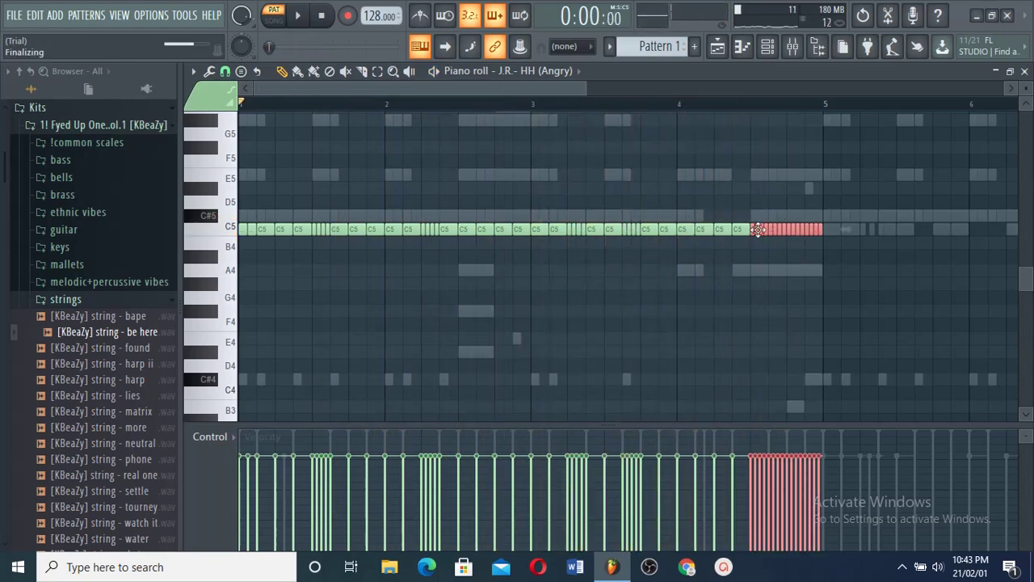
key("alt+u")
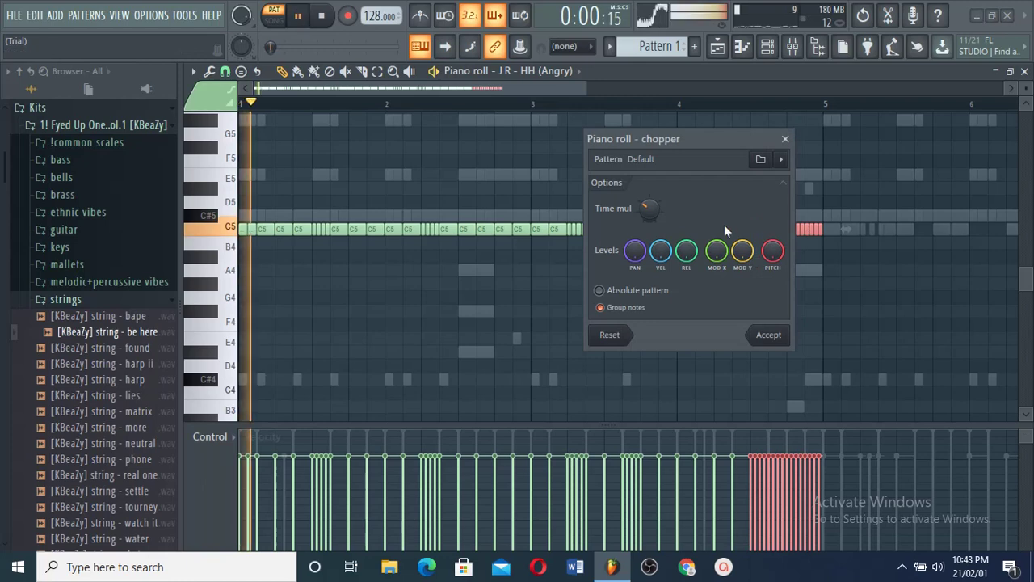
left_click(786, 334)
left_click_drag(750, 458, 833, 519)
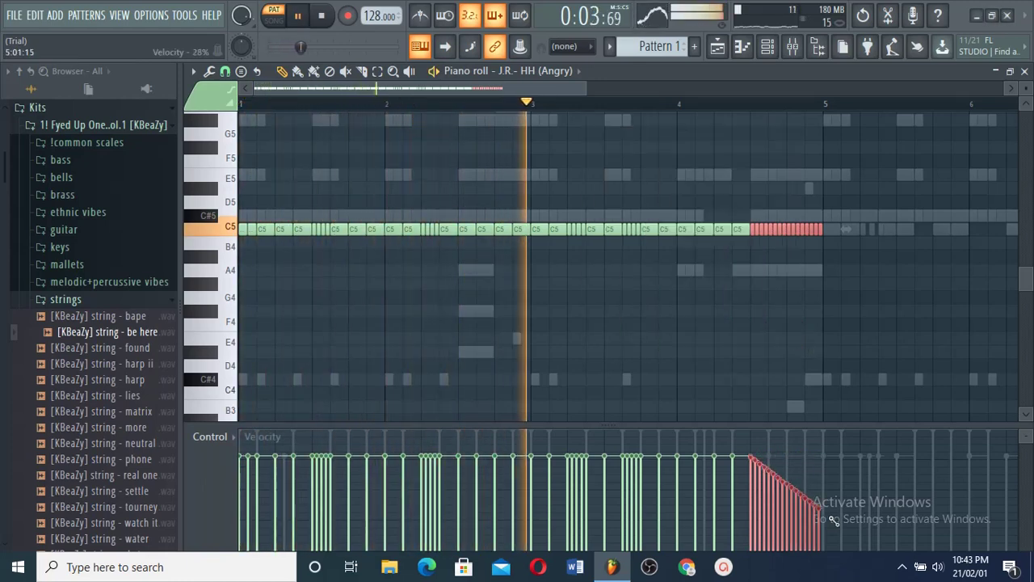
right_click(855, 358)
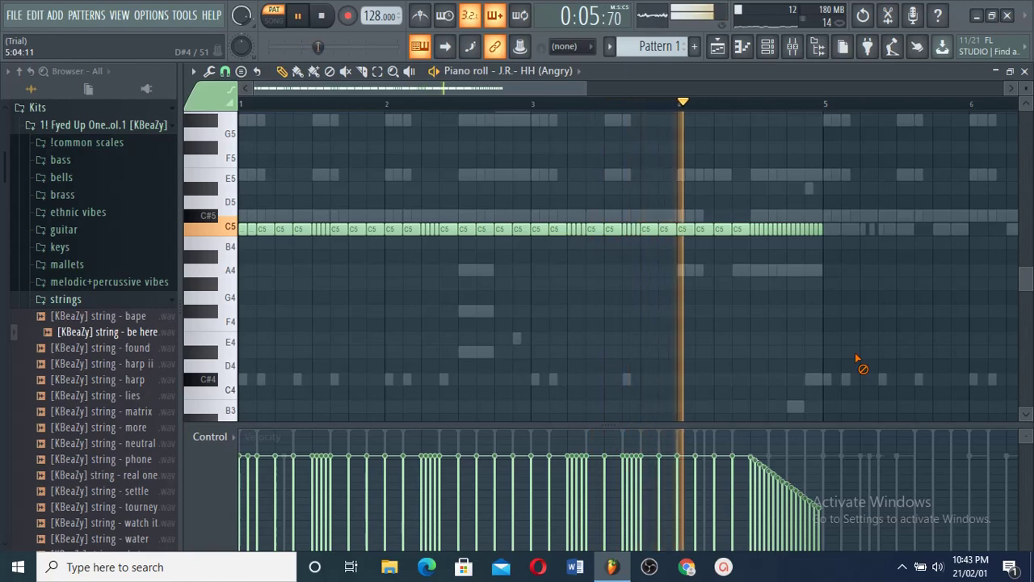
key("space")
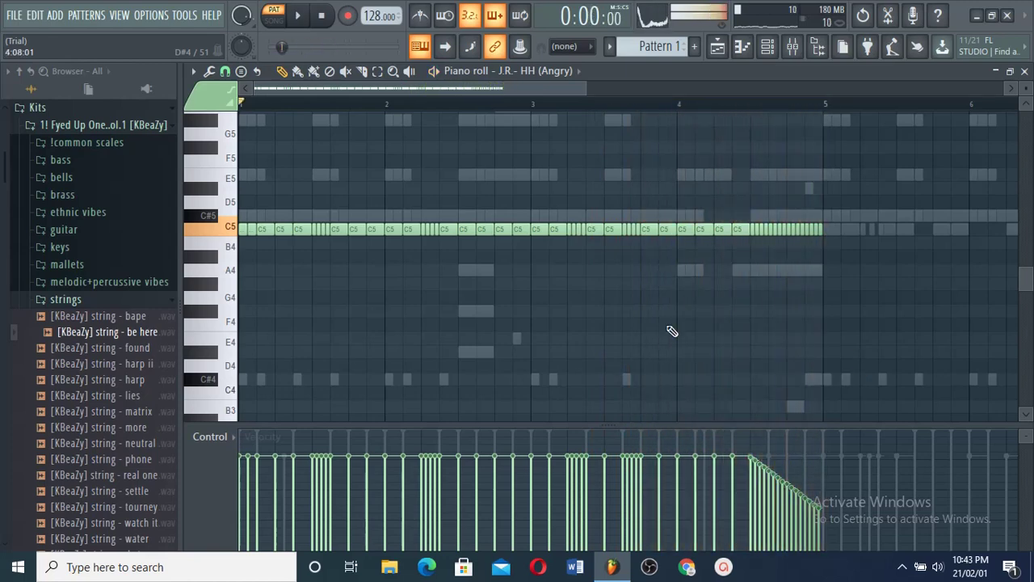
Delete selected hi-hat notes across bars 1–4 to leave gaps, including beats 2 and 4 of bar 1 and beats 1 and 2 of bar 4.
right_click(292, 229)
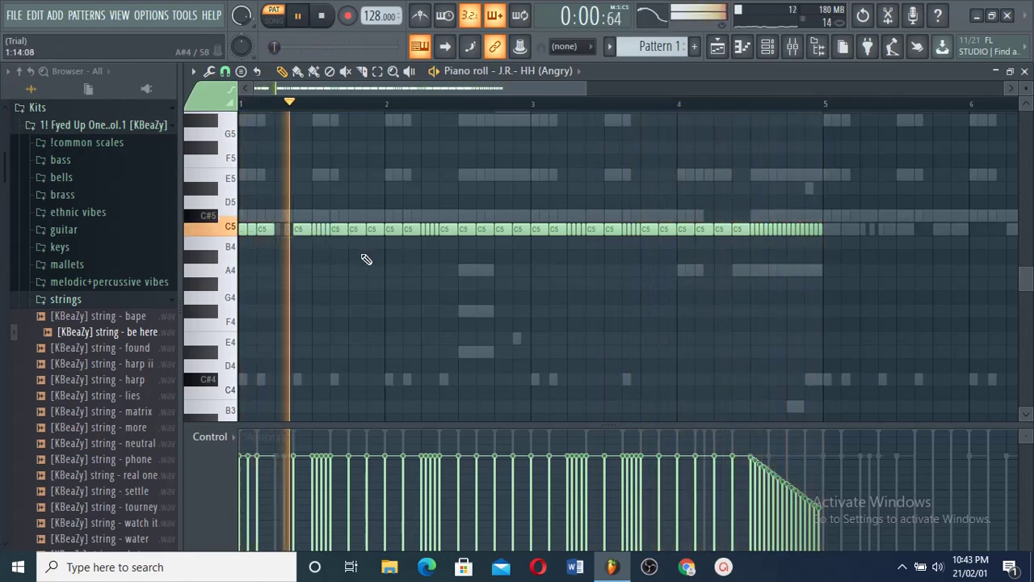
right_click(300, 229)
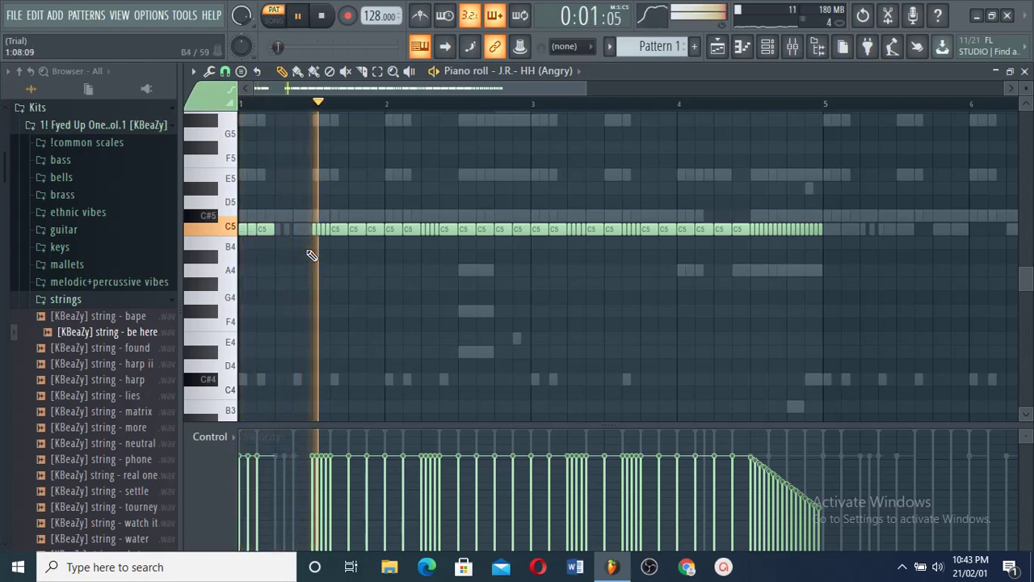
key("space")
key("space")
right_click(356, 229)
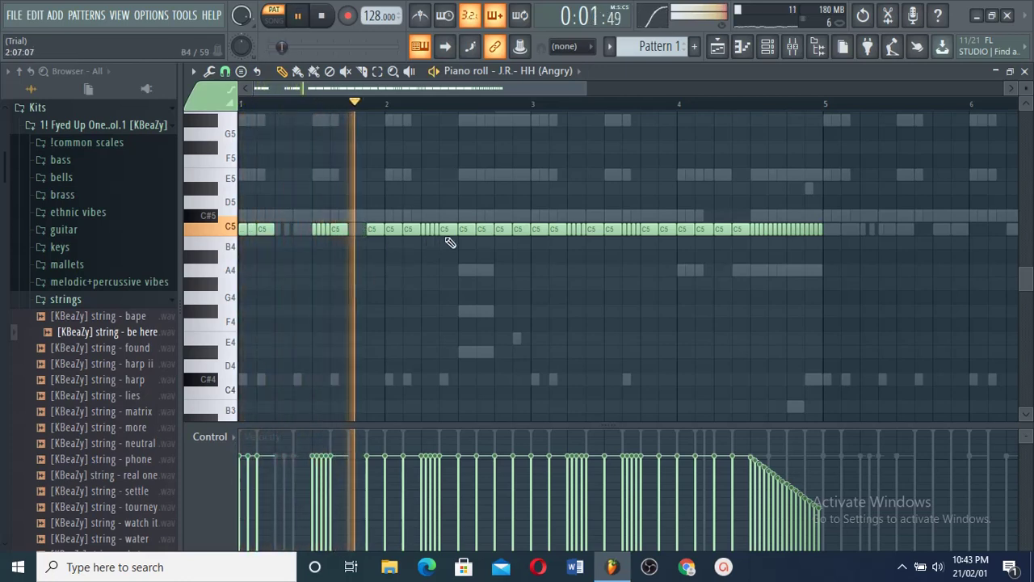
right_click(485, 231)
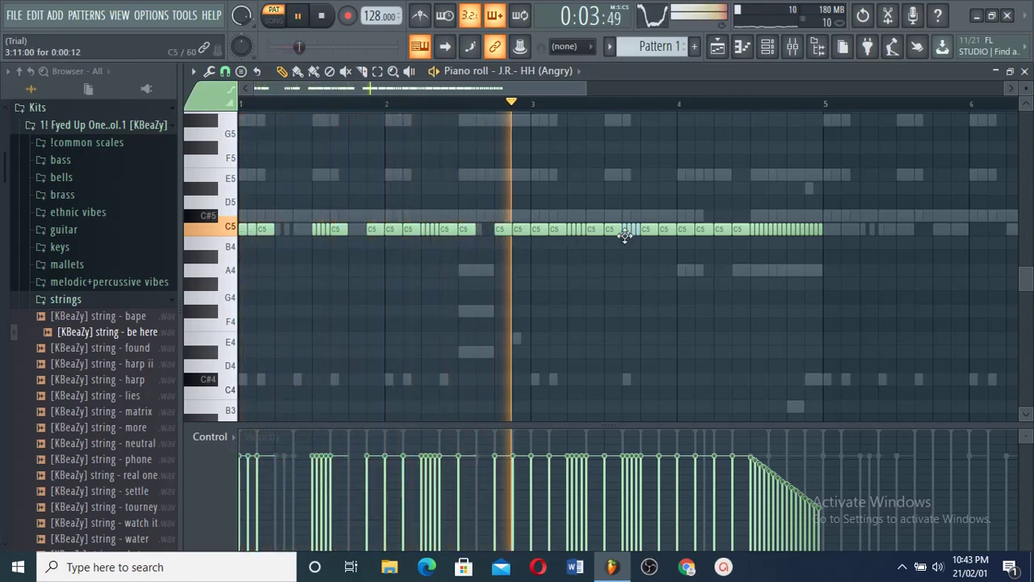
right_click(683, 229)
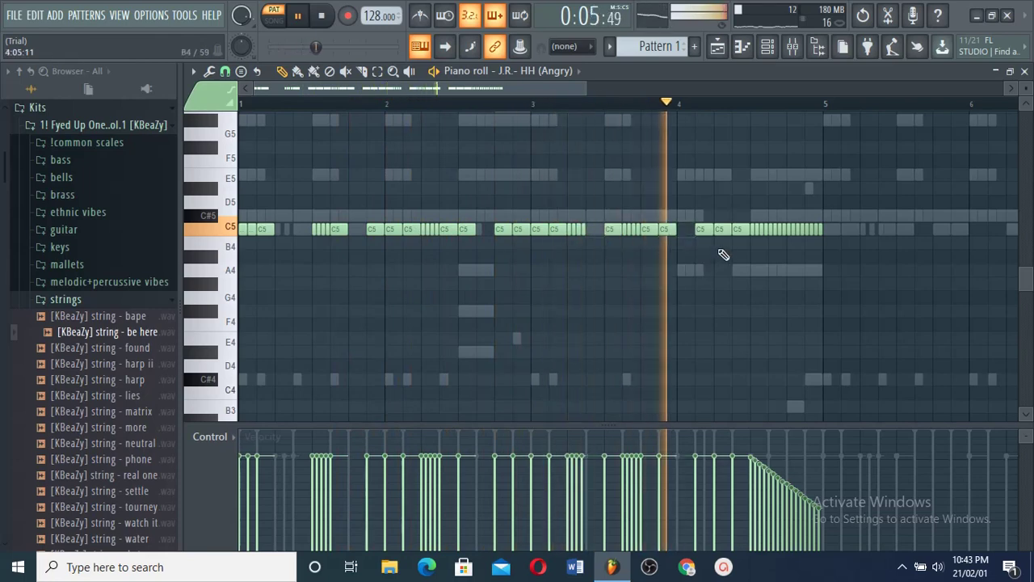
right_click(721, 231)
Duplicate the four-bar hi-hat pattern into bars 5–8 and refill the beat 2 gap in bars 8 and 4.
key("ctrl+b")
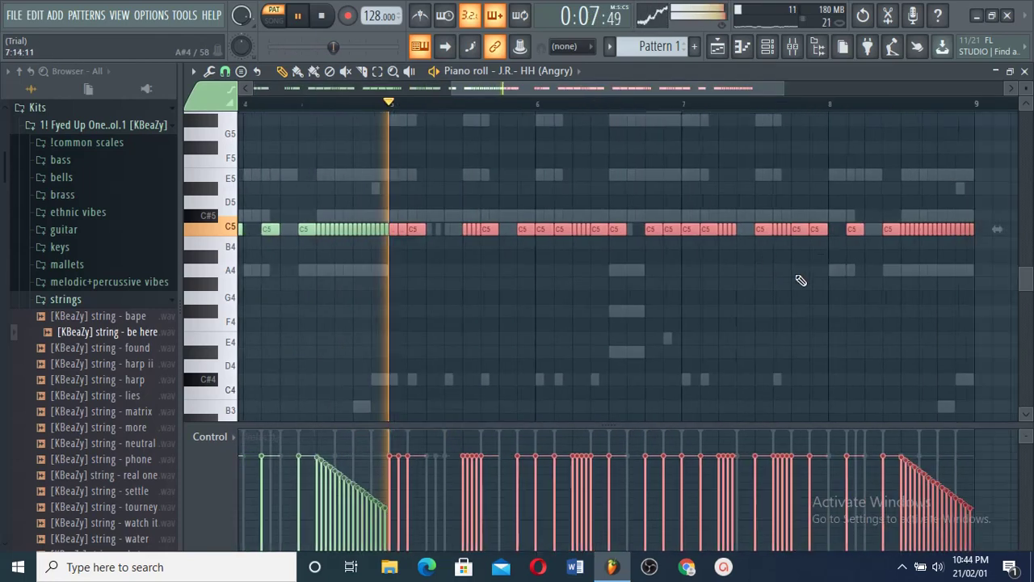
key("ctrl+d")
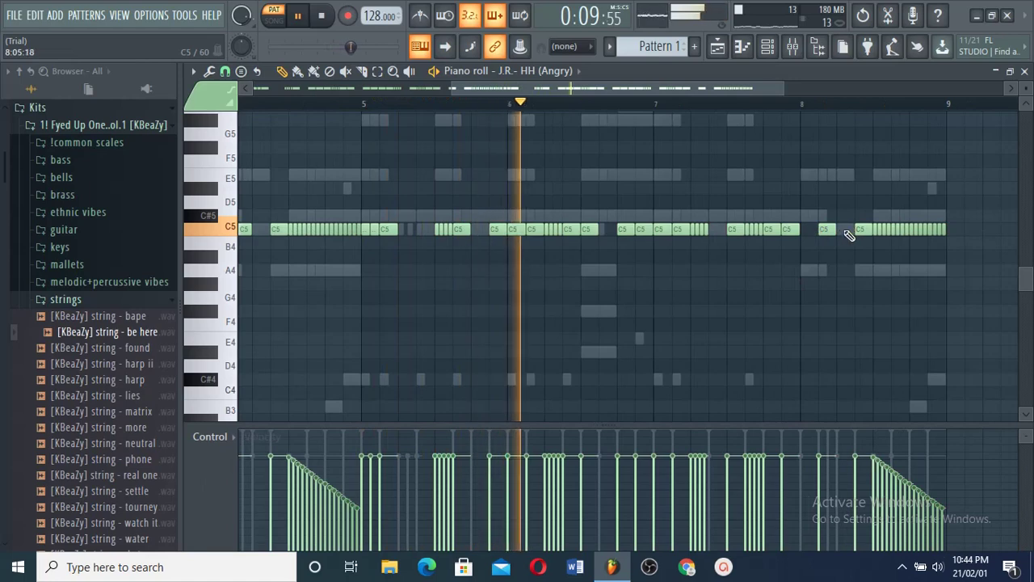
scroll(632, 122, "down", 2)
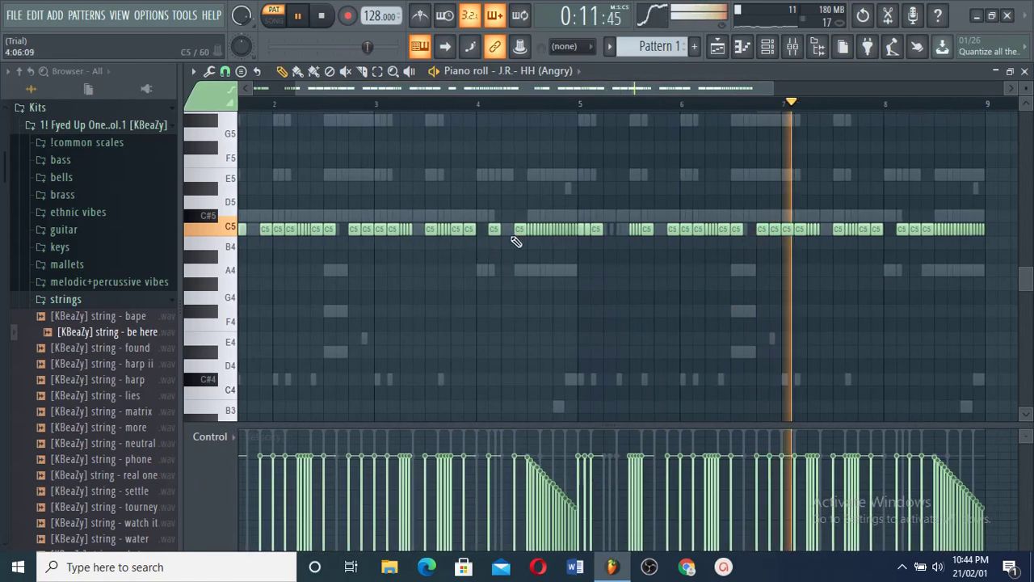
scroll(533, 154, "down", 1)
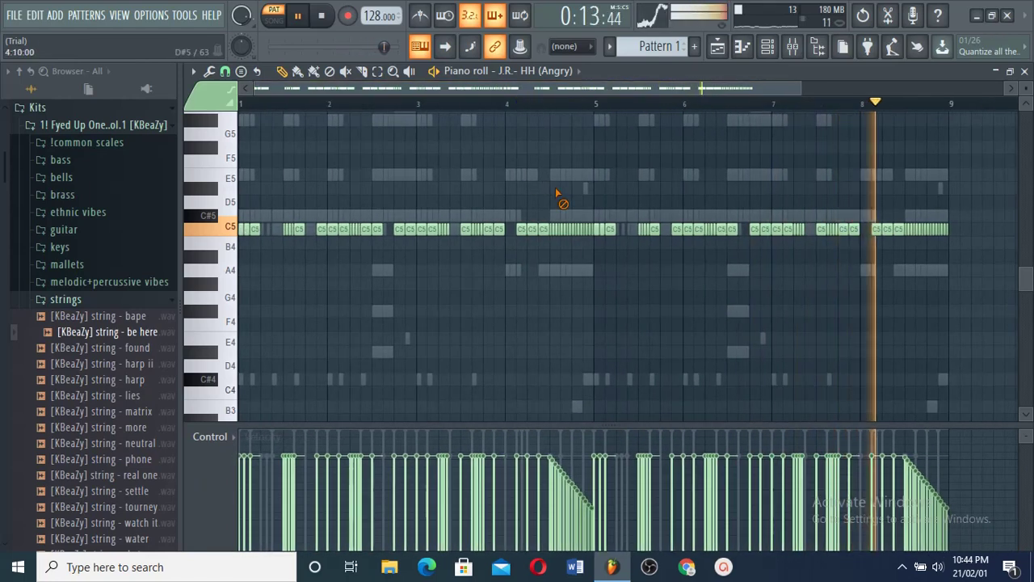
Insert Fruity Soft Clipper in slot 1 of the J.R.- Kick (Dry) mixer track and play the pattern.
left_click(797, 56)
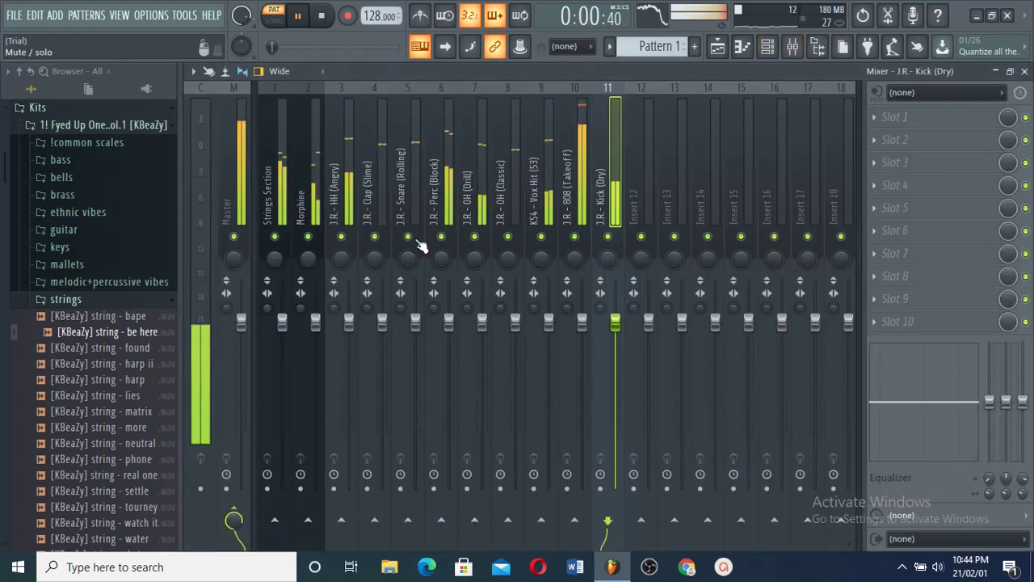
left_click(897, 119)
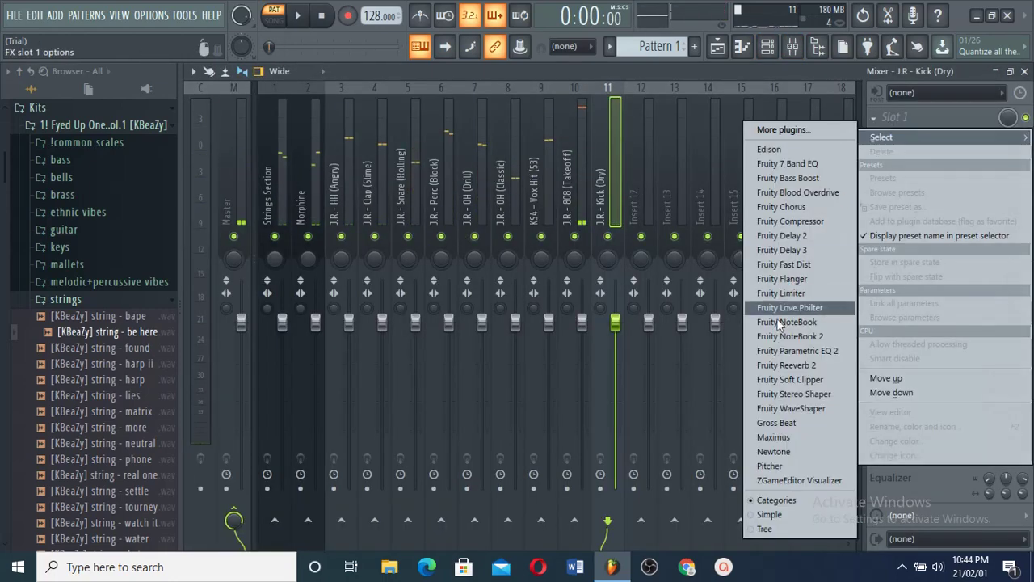
left_click(781, 376)
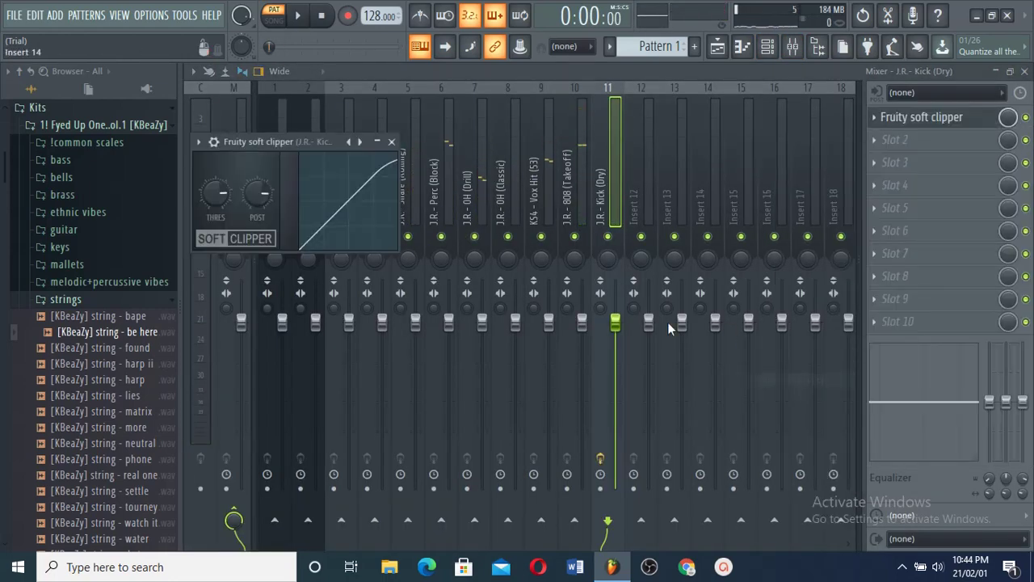
key("space")
left_click(620, 200)
Transpose the J.R.- Kick (Dry) notes down one semitone to A#4 and enable Reverse polarity on the kick sample.
left_click(766, 46)
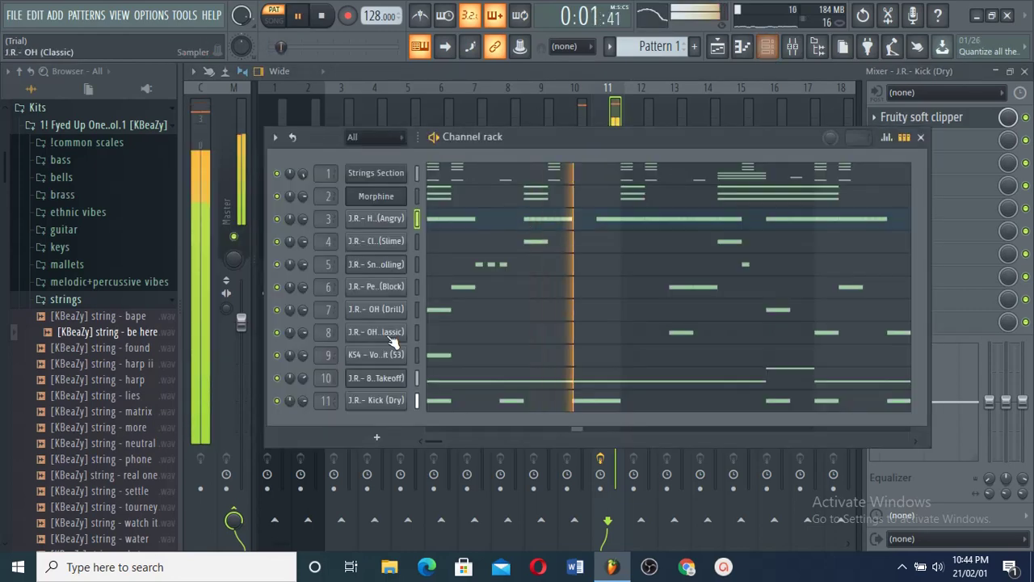
key("F7")
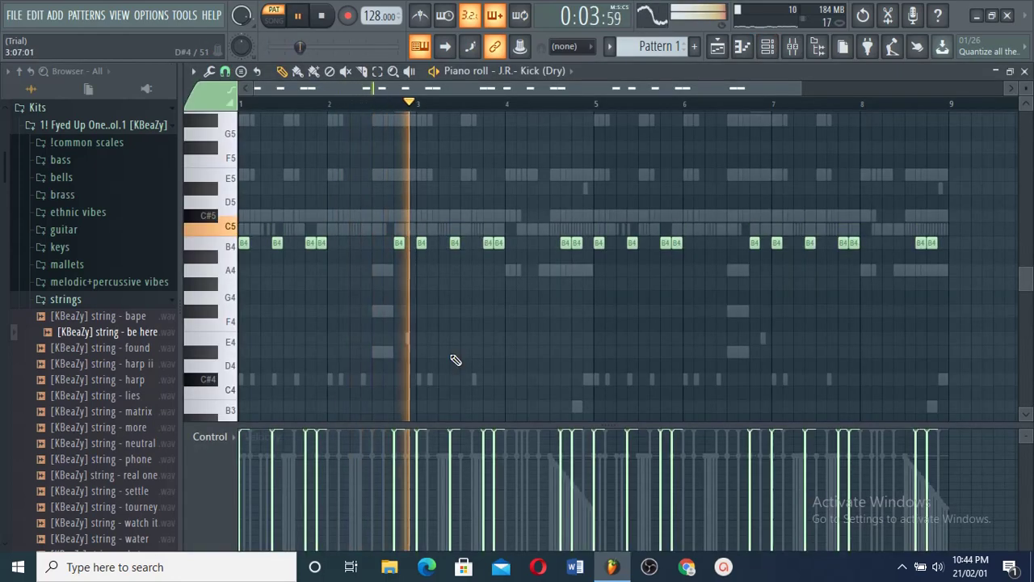
key("Down")
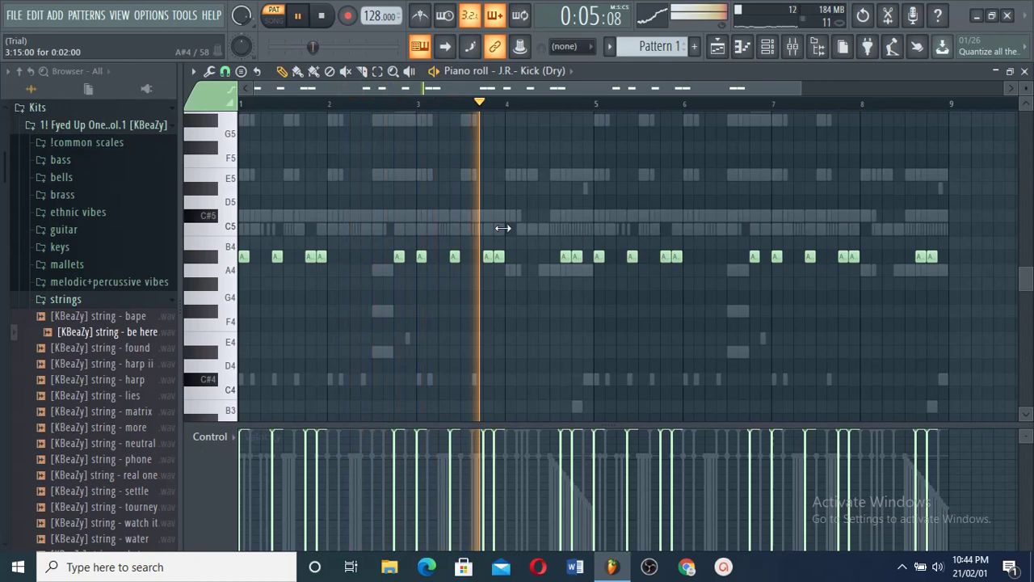
left_click(558, 79)
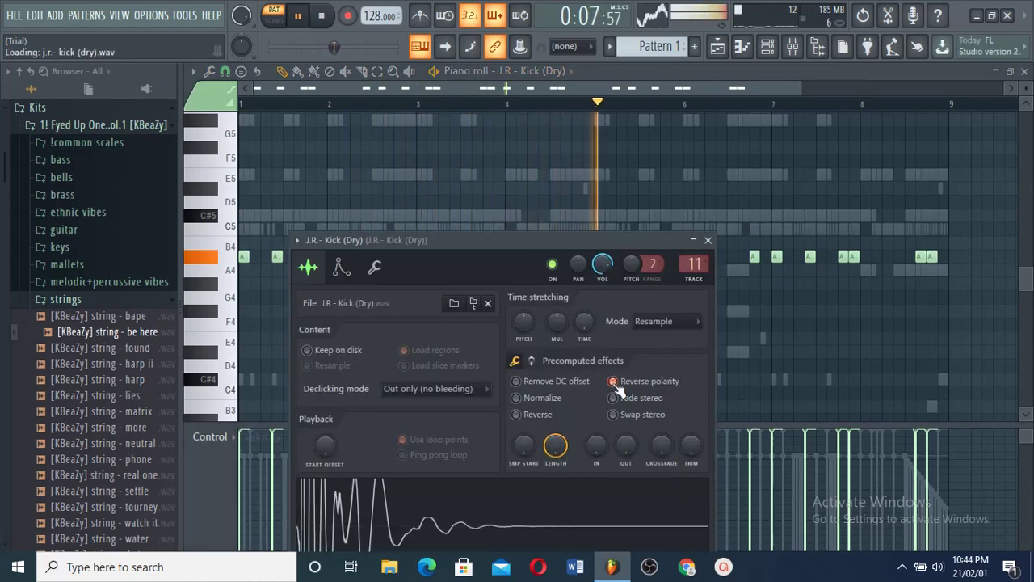
left_click_drag(526, 241, 521, 187)
left_click(703, 185)
Insert Fruity Reeverb 2 in slot 1 of the KS4 - Vox Hit (53) mixer track with a wet level of about 51%.
left_click(792, 50)
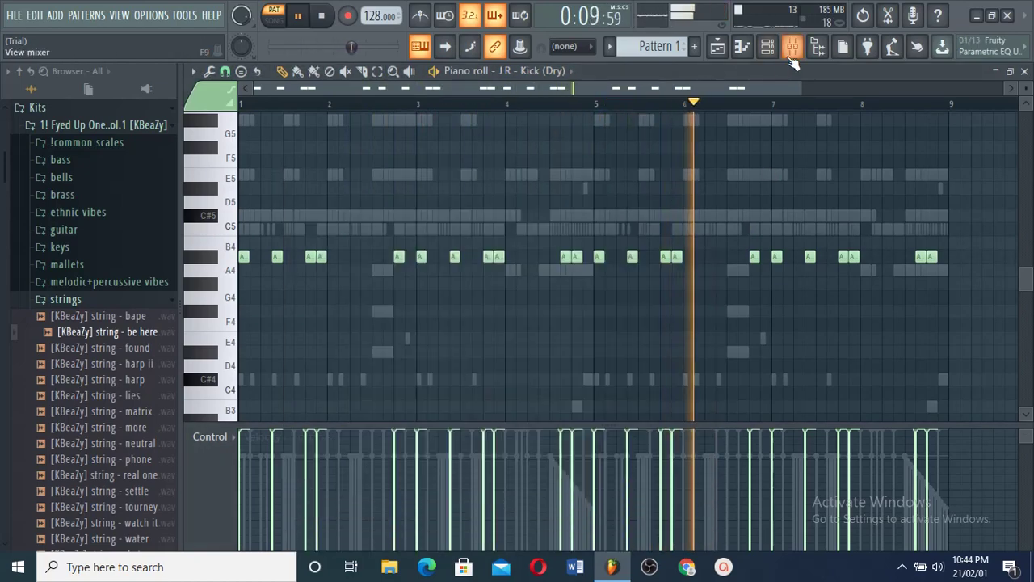
left_click(550, 321)
key("space")
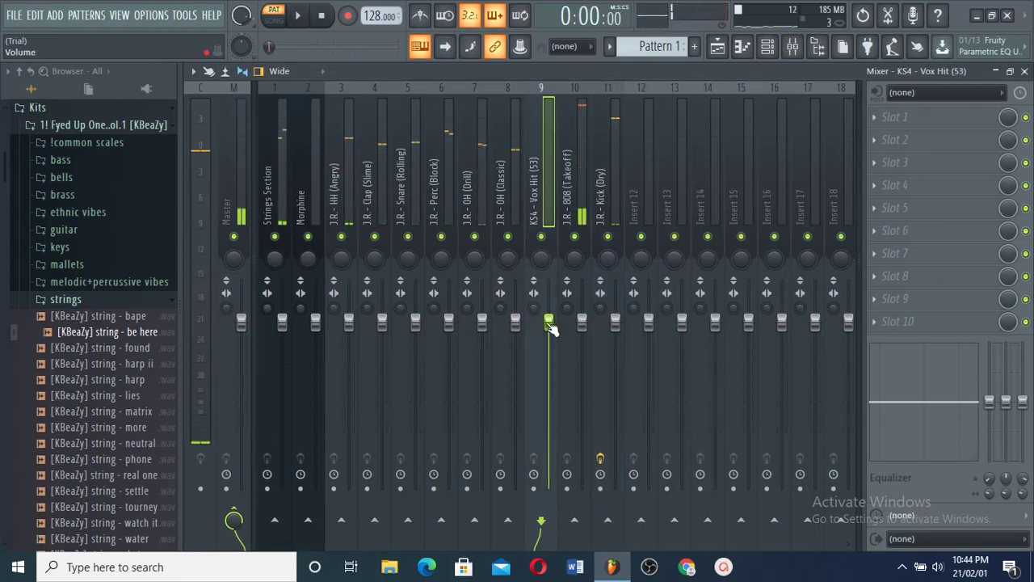
left_click(905, 118)
left_click(791, 365)
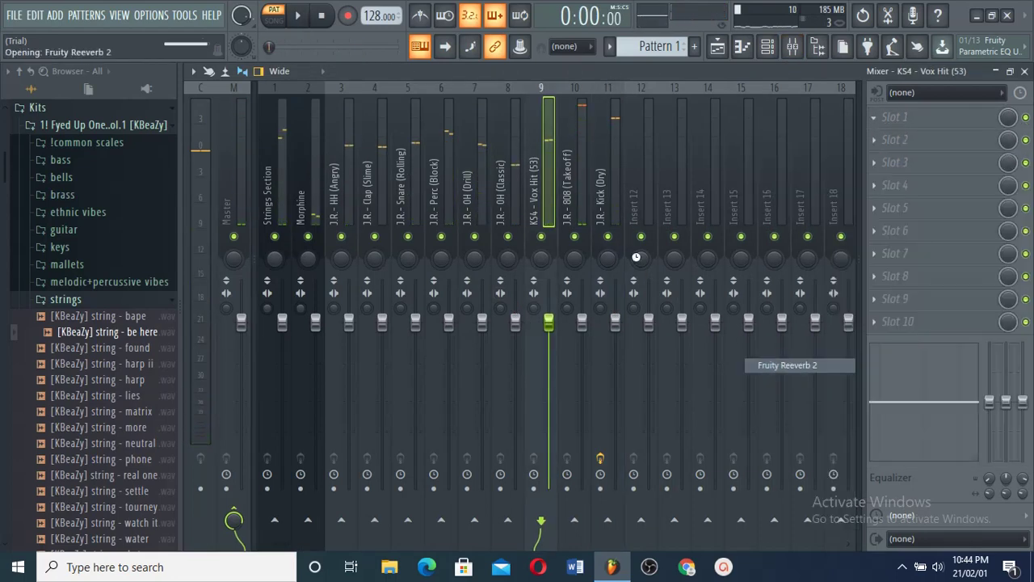
key("space")
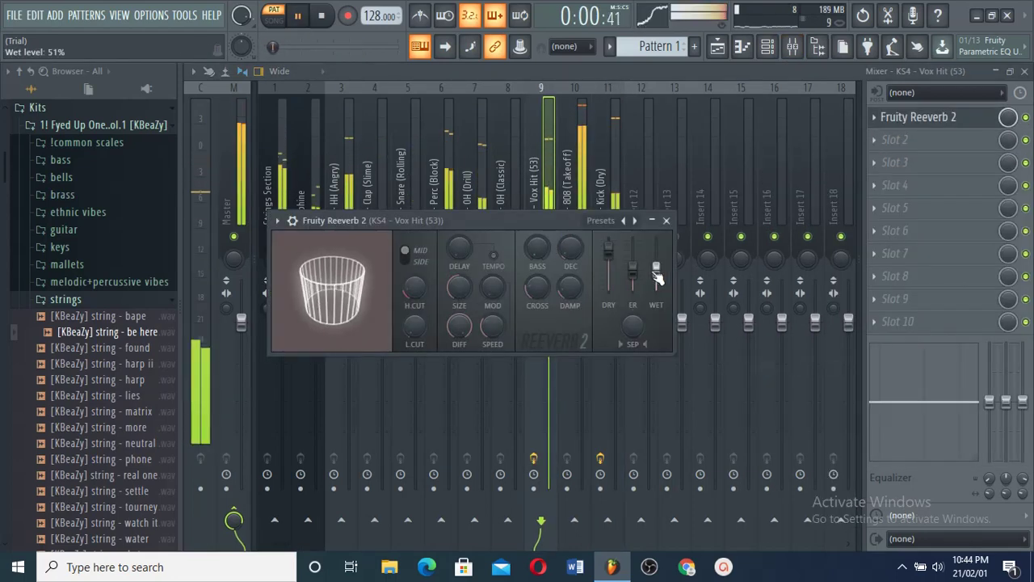
left_click(665, 220)
Lower the volumes of mixer tracks 5 to 9, with OH (Drill) at about -4.2 dB, and raise Clap (Slime) to about 5.1 dB.
left_click_drag(548, 323, 519, 356)
left_click_drag(483, 325, 489, 358)
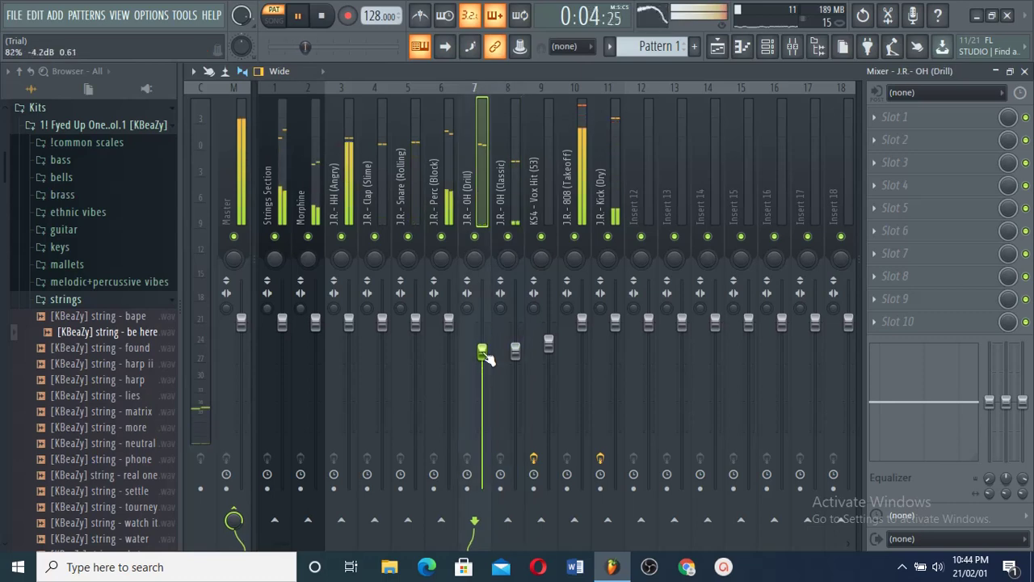
left_click_drag(448, 324, 427, 359)
left_click(449, 342)
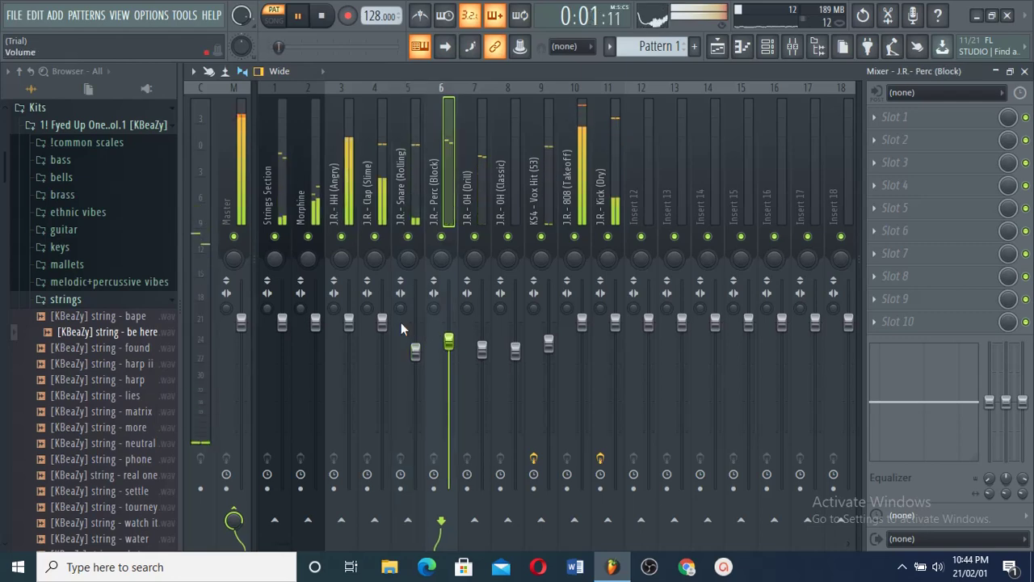
left_click_drag(382, 322, 393, 293)
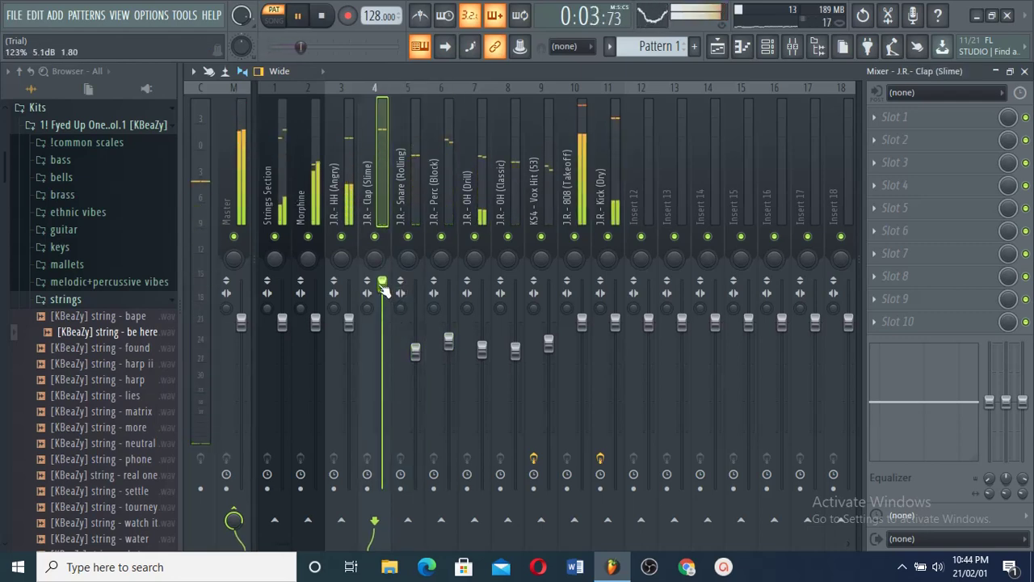
Insert Fruity Soft Clipper in slot 10 of the Master track.
left_click(243, 199)
key("space")
left_click(897, 320)
left_click(771, 380)
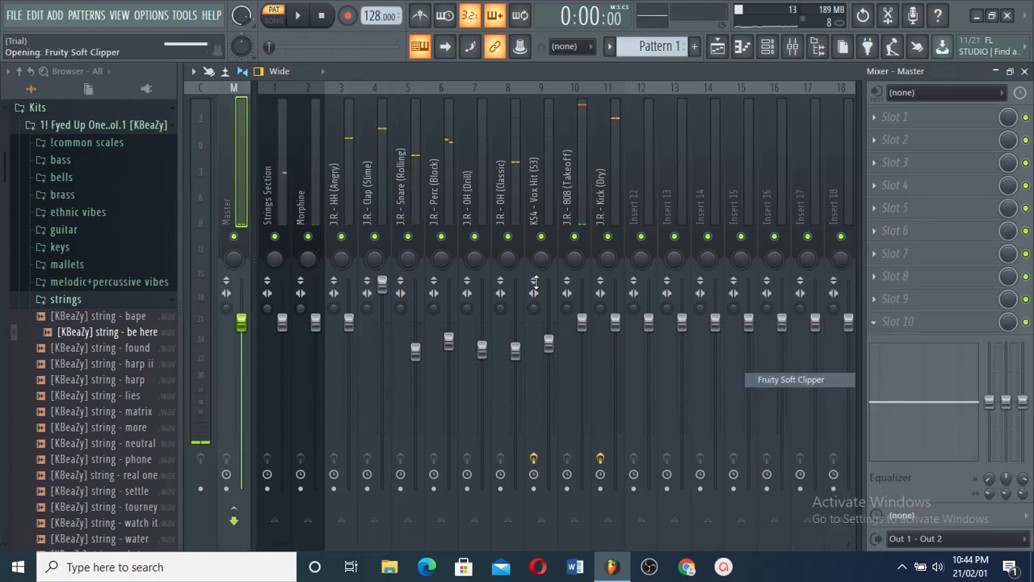
Lower the J.R.- HH (Angry) volume slightly and reduce the KS4 - Vox Hit (53) volume further while the pattern plays.
left_click(347, 186)
key("space")
left_click_drag(349, 323, 348, 341)
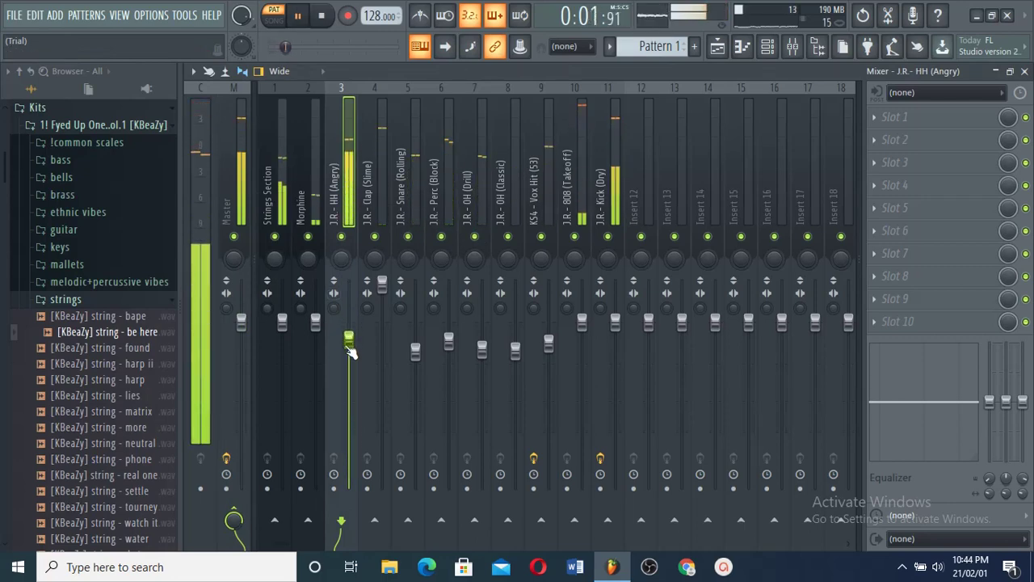
left_click_drag(349, 344, 349, 334)
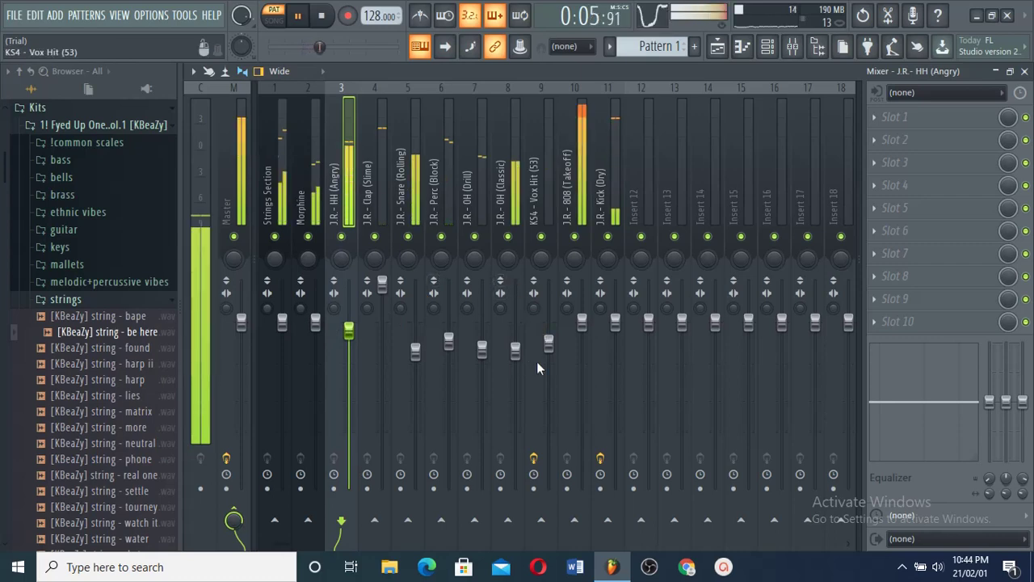
left_click(550, 352)
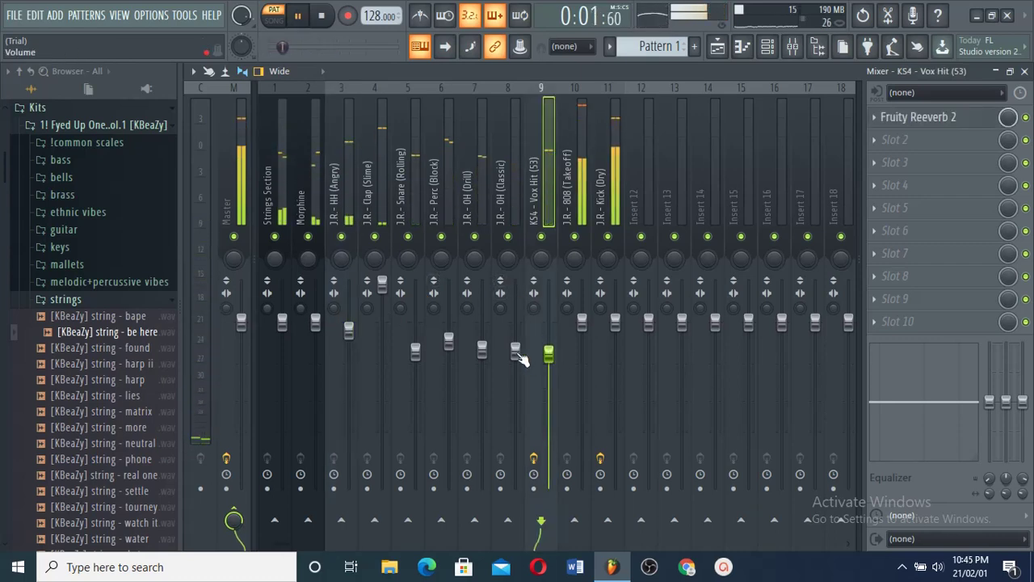
Insert Fruity Delay 2 in slot 2 of the KS4 - Vox Hit (53) track and reduce its mix level.
key("space")
left_click(895, 139)
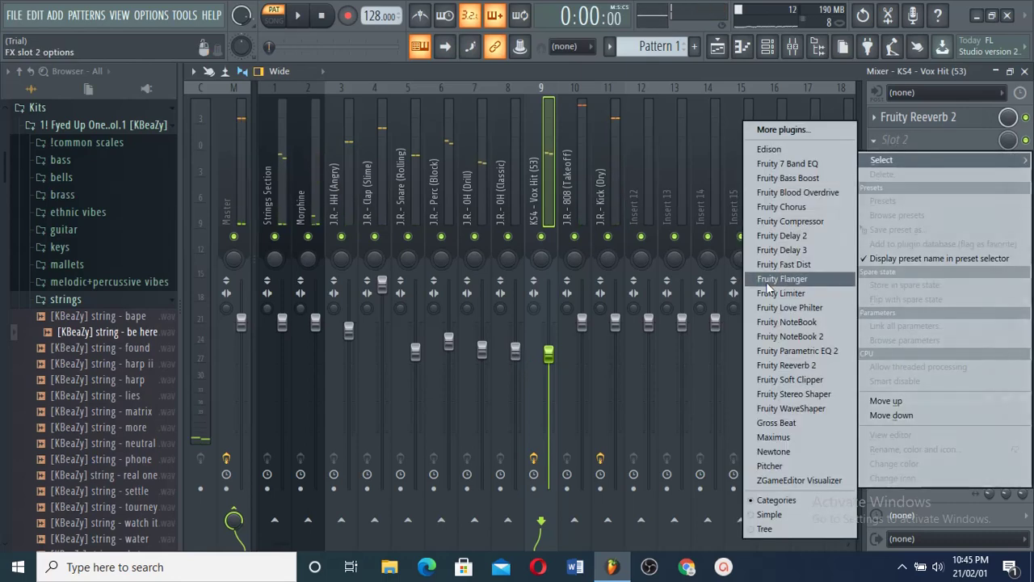
left_click(787, 233)
key("space")
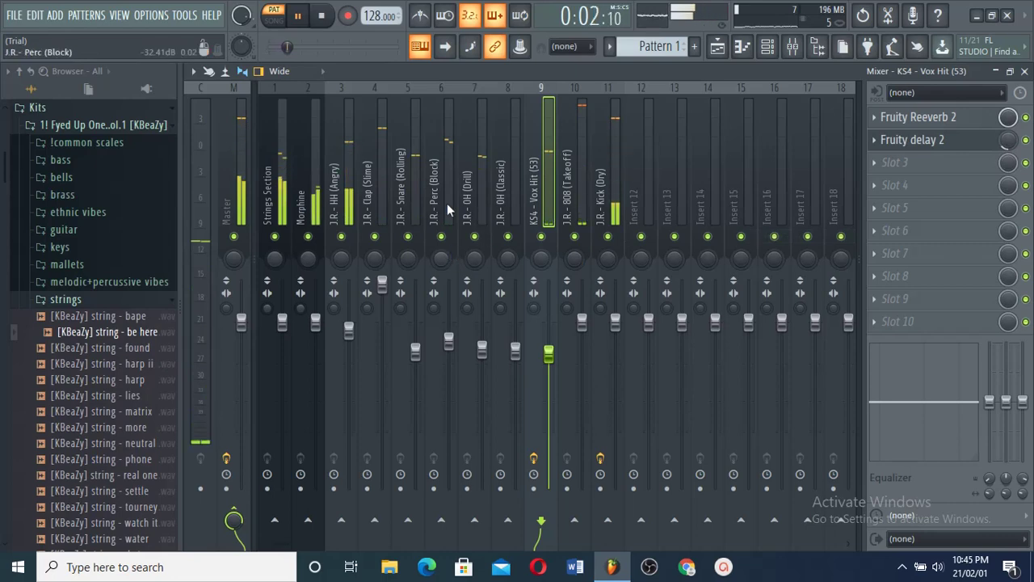
left_click(572, 193)
left_click(376, 194)
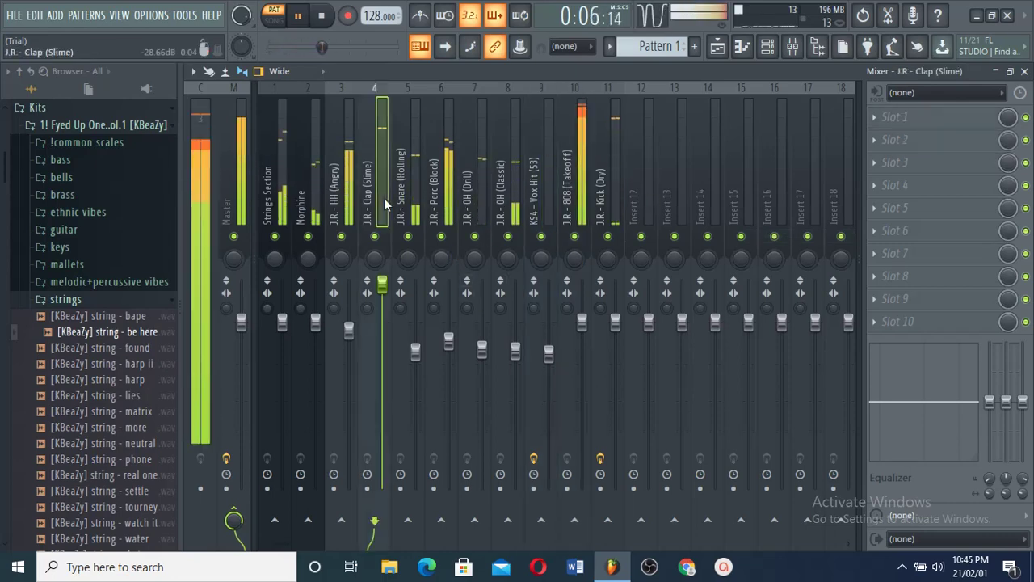
left_click(346, 197)
left_click(315, 206)
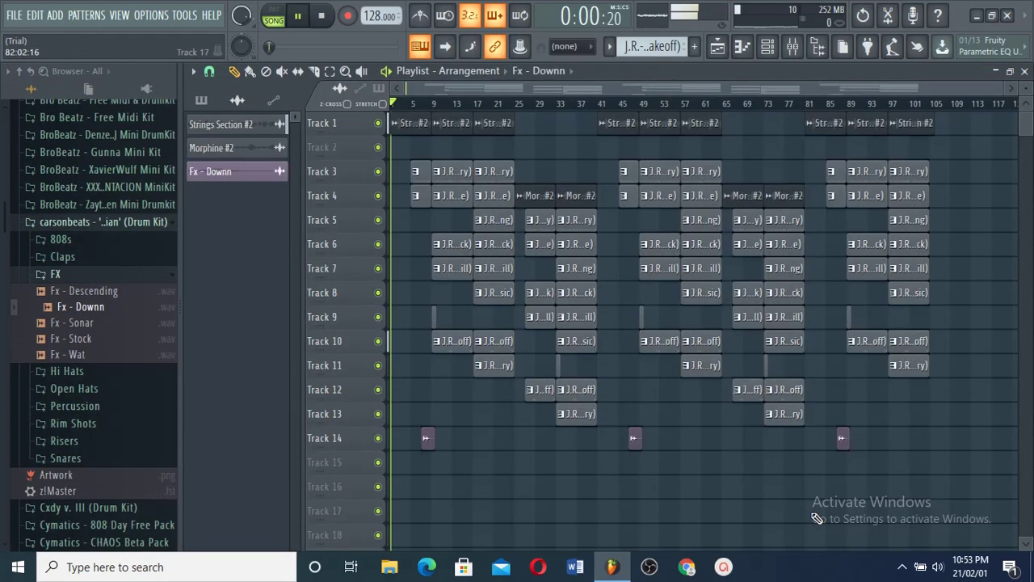